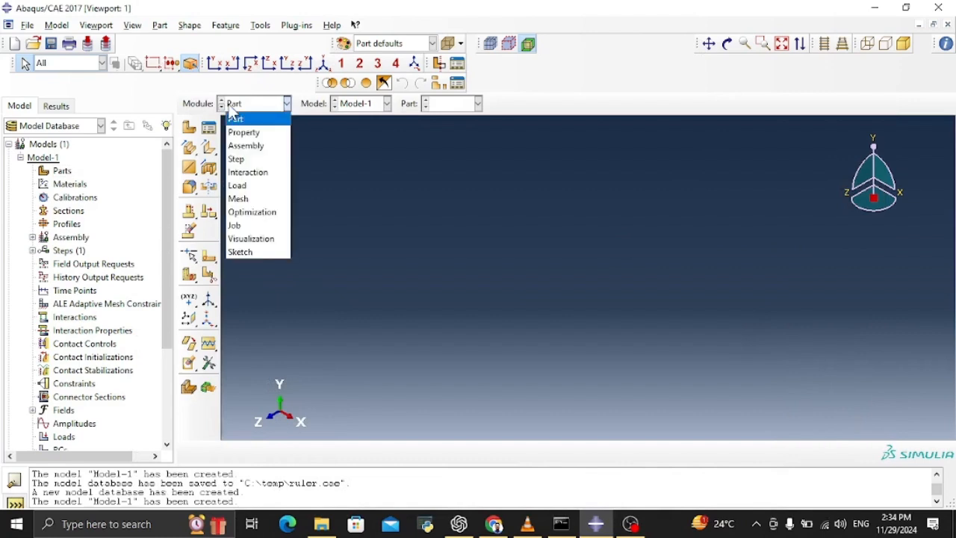
Create a 3D deformable part named ruler with a shell extrusion base feature and an approximate size of 1
left_click(239, 118)
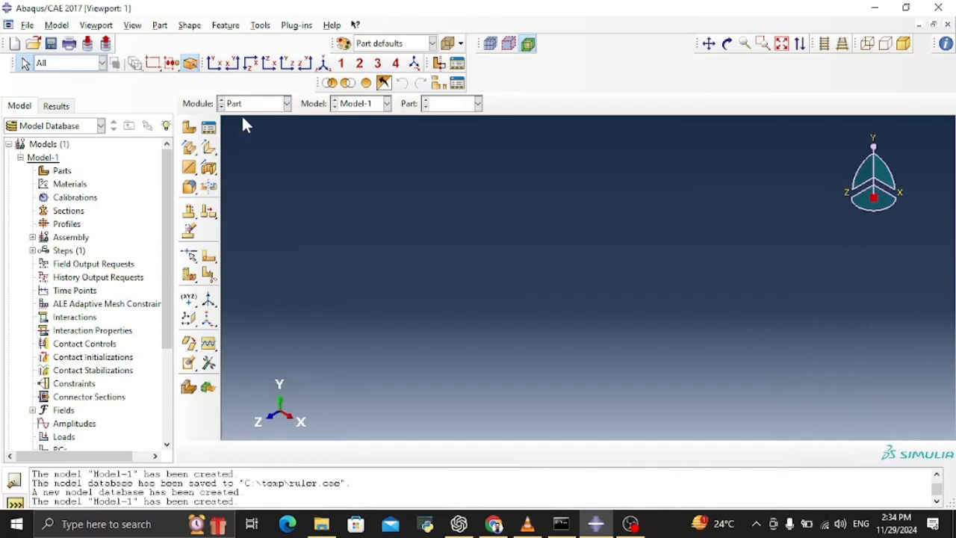
left_click(189, 128)
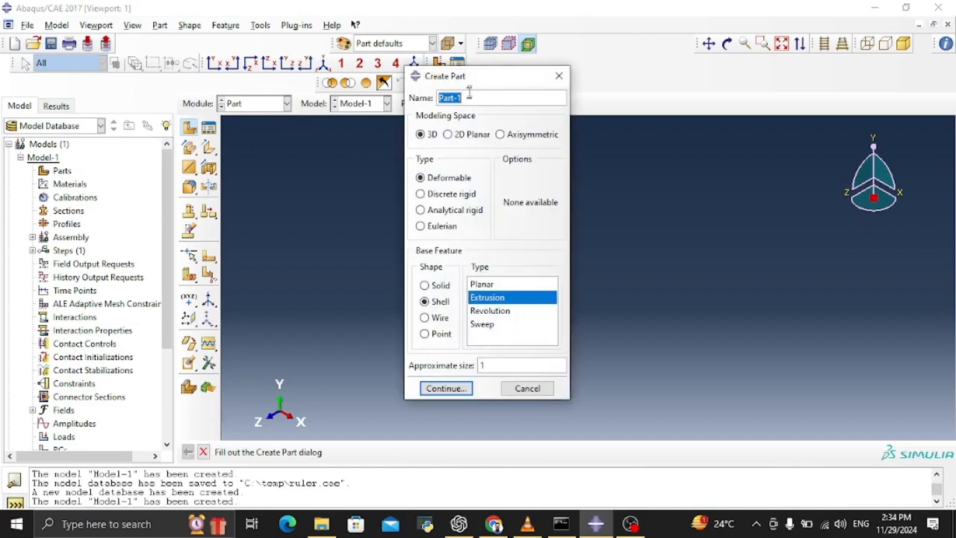
type("ruler")
left_click(440, 390)
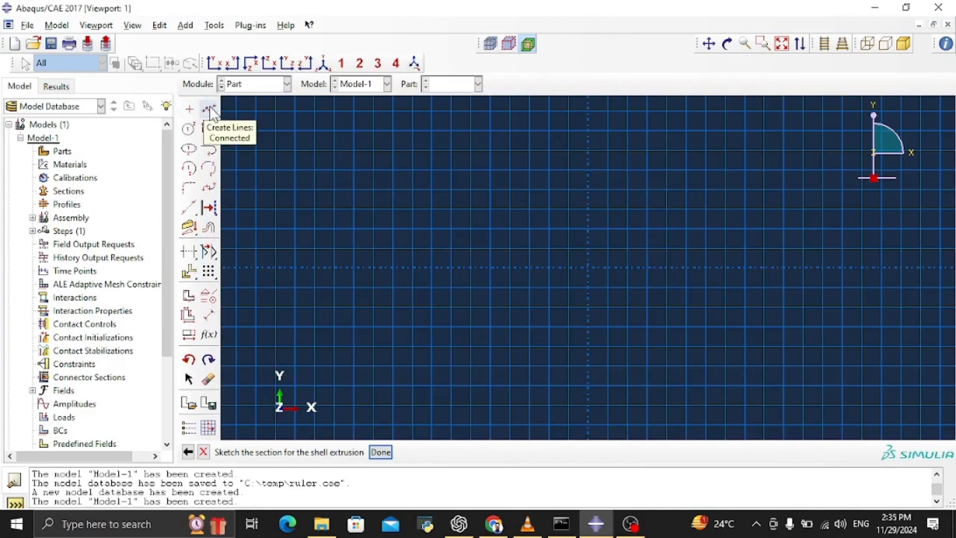
Sketch a horizontal line from the origin (0,0) to (0.026,0) as the ruler's section
left_click(209, 110)
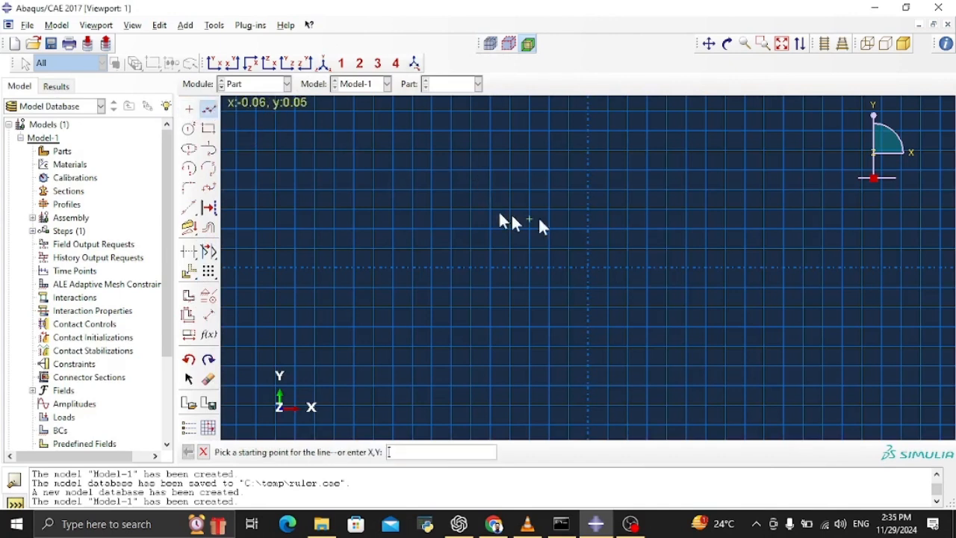
left_click(431, 460)
type("0")
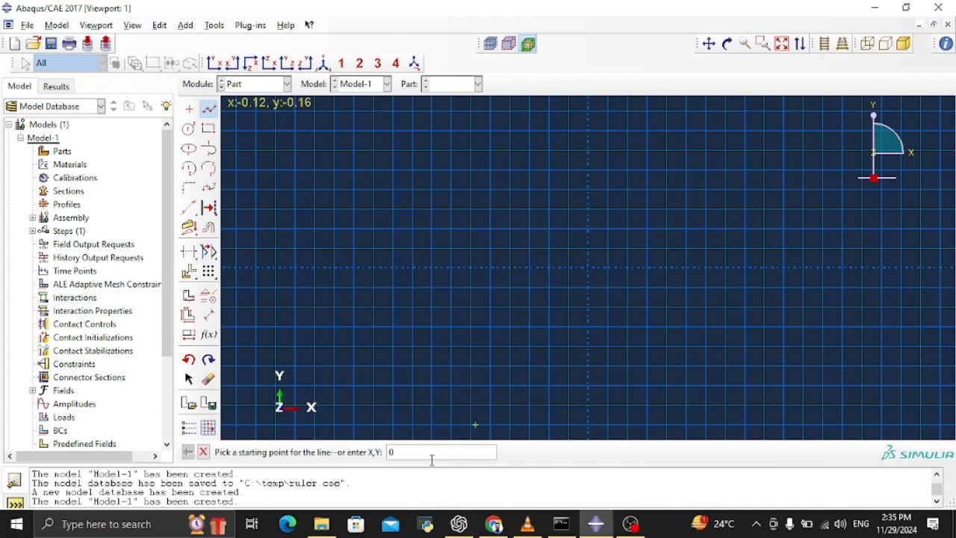
type(",0")
key("Return")
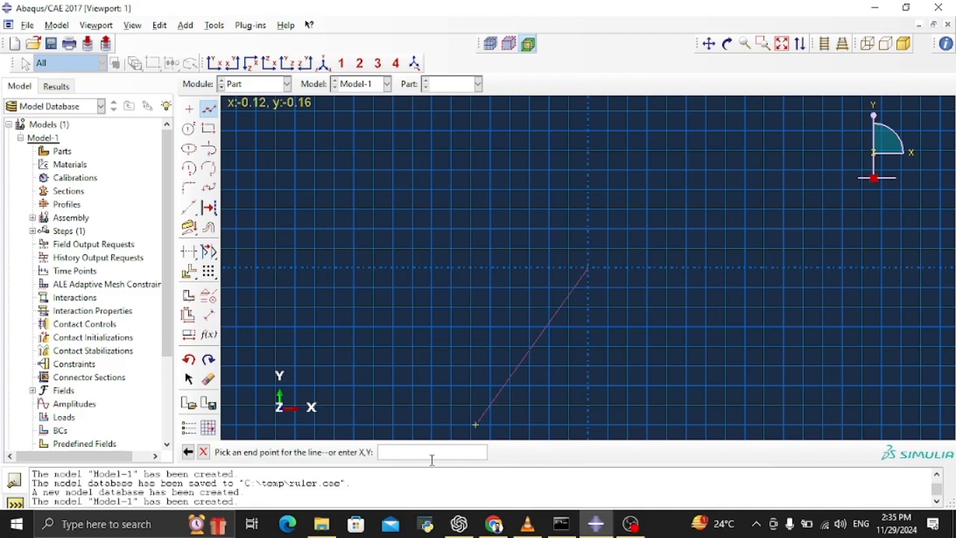
type("0.026,0")
key("Return")
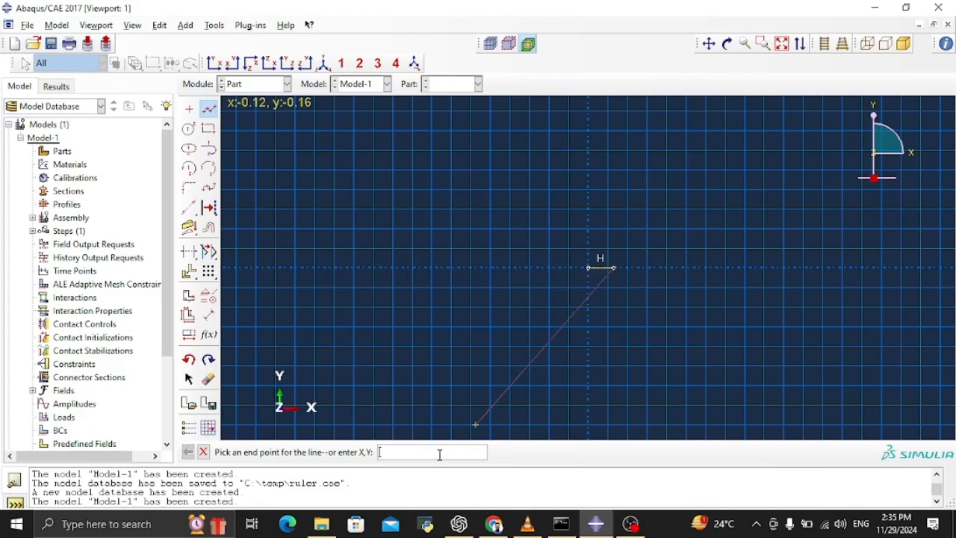
key("Escape")
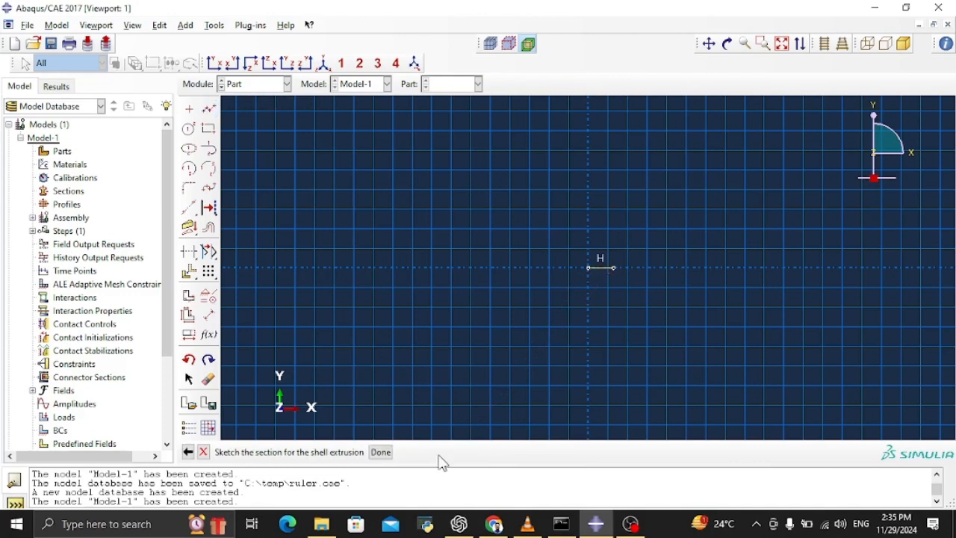
Finish the section sketch and extrude the shell to a depth of 0.3
left_click(373, 453)
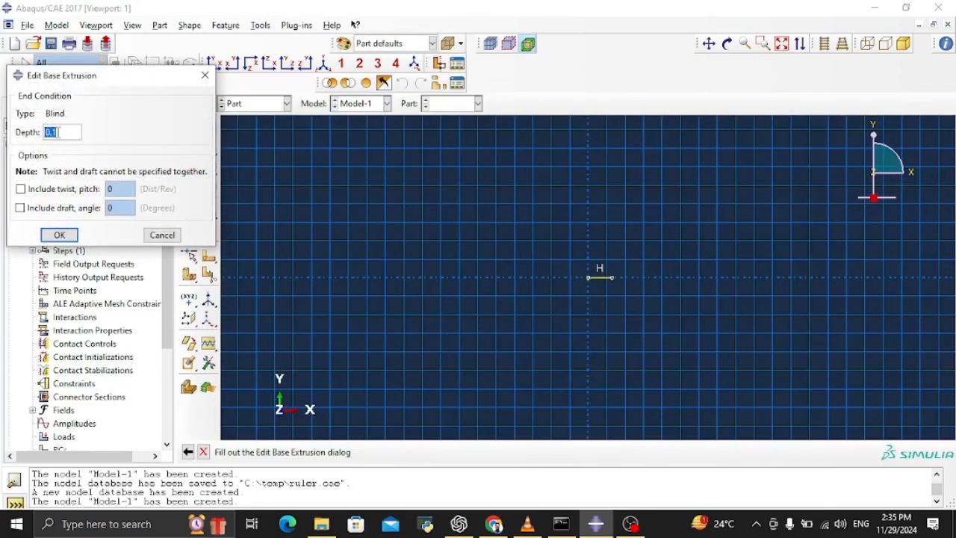
key("BackSpace")
type("3")
left_click(60, 235)
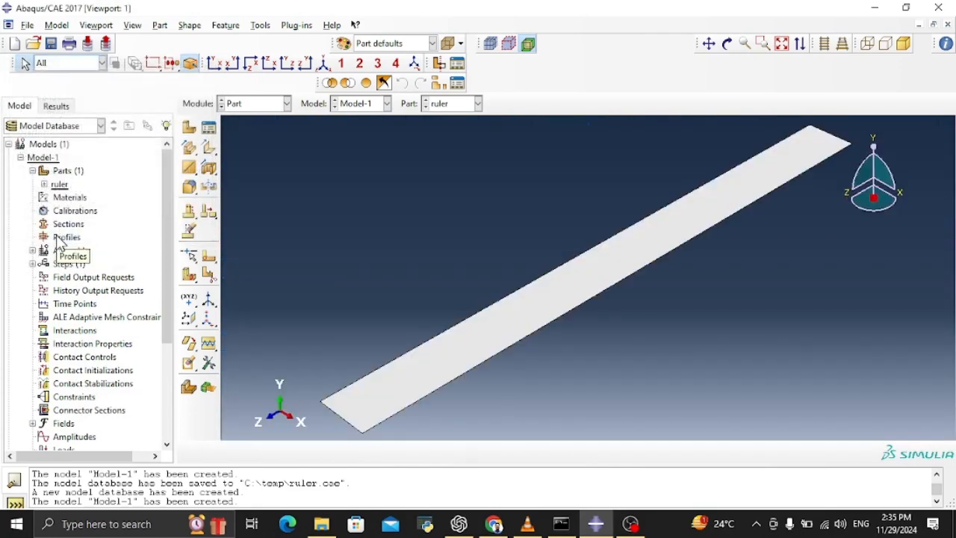
Switch to the Property module and start a new material named steel
left_click(254, 104)
left_click(250, 134)
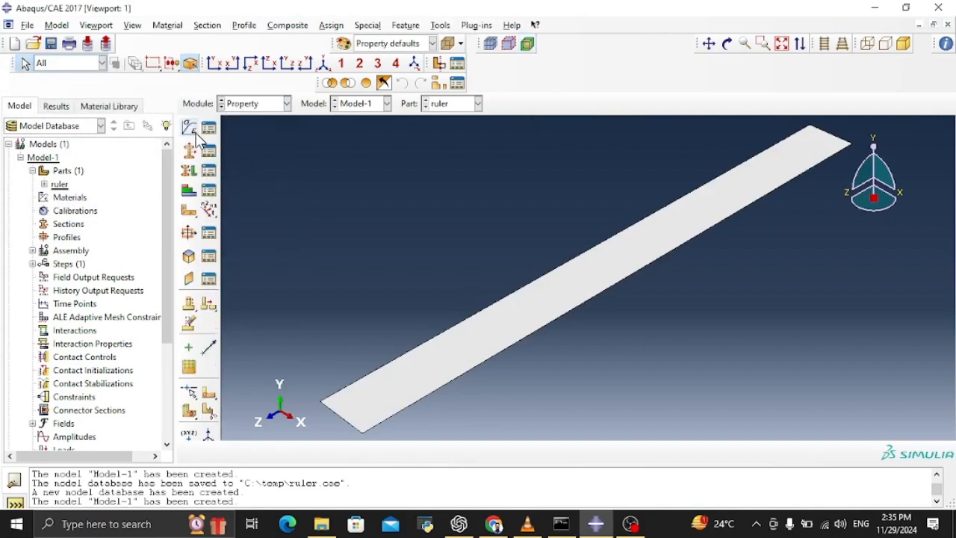
left_click(191, 132)
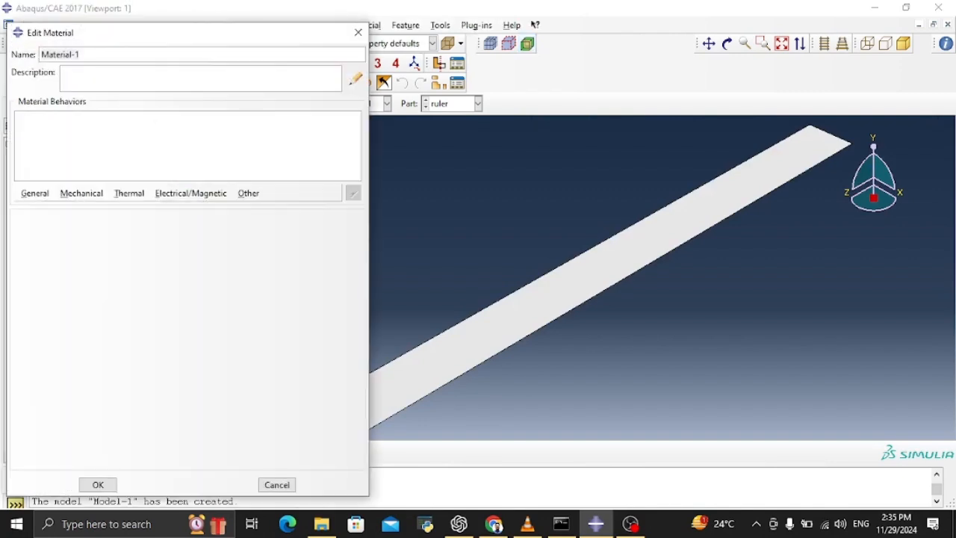
triple_click(73, 54)
type("steel")
Give the steel material isotropic elastic behavior, fill in its elastic constants, and save the material
left_click(80, 196)
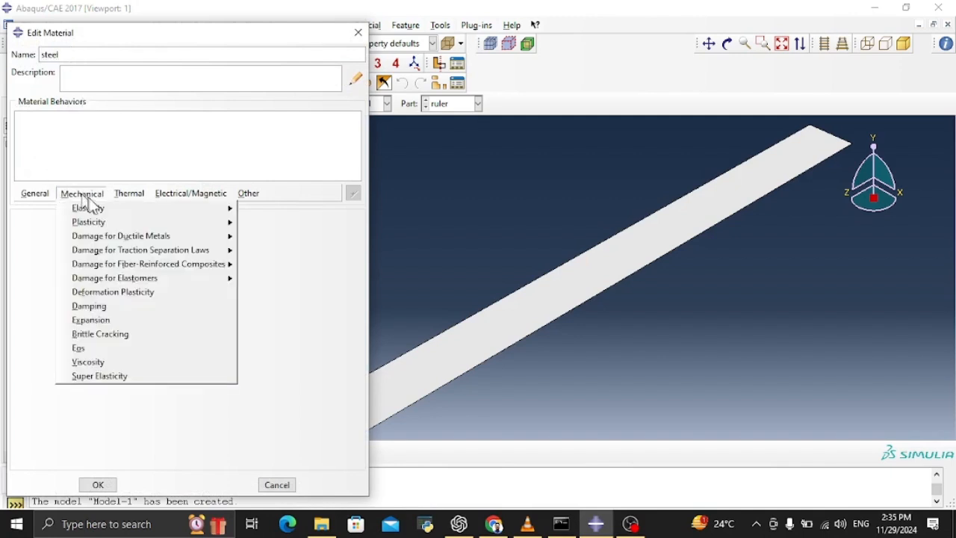
mouse_move(223, 211)
left_click(265, 212)
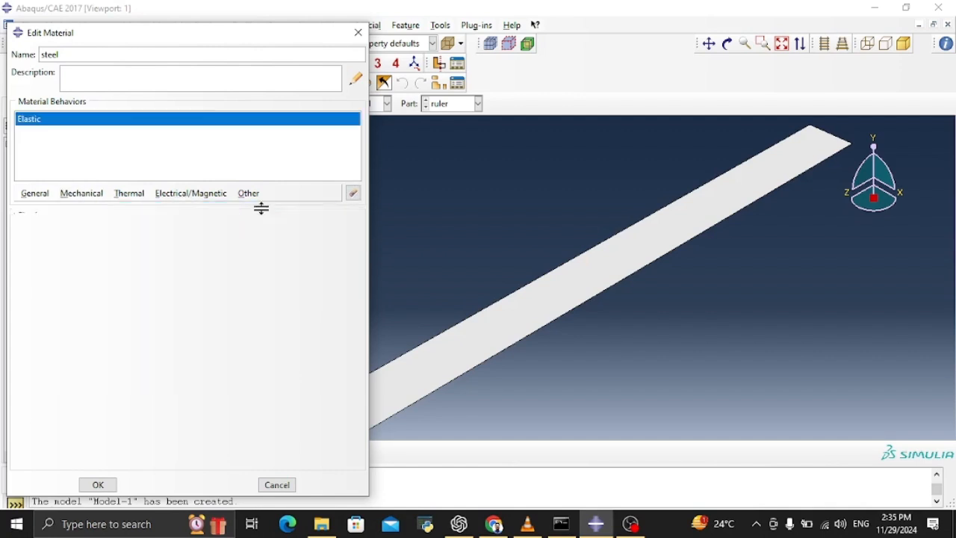
left_click(58, 385)
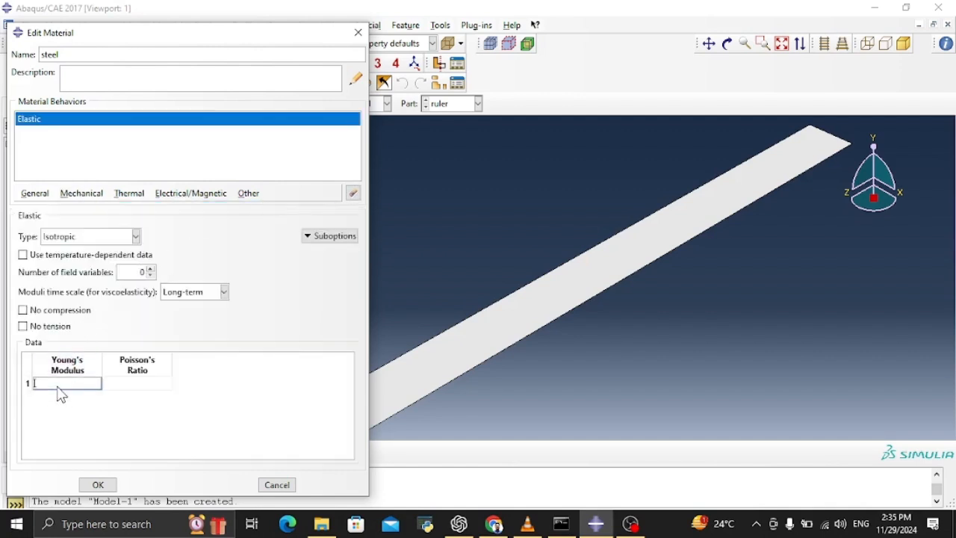
type("210")
type("e1")
left_click(136, 385)
left_click(98, 485)
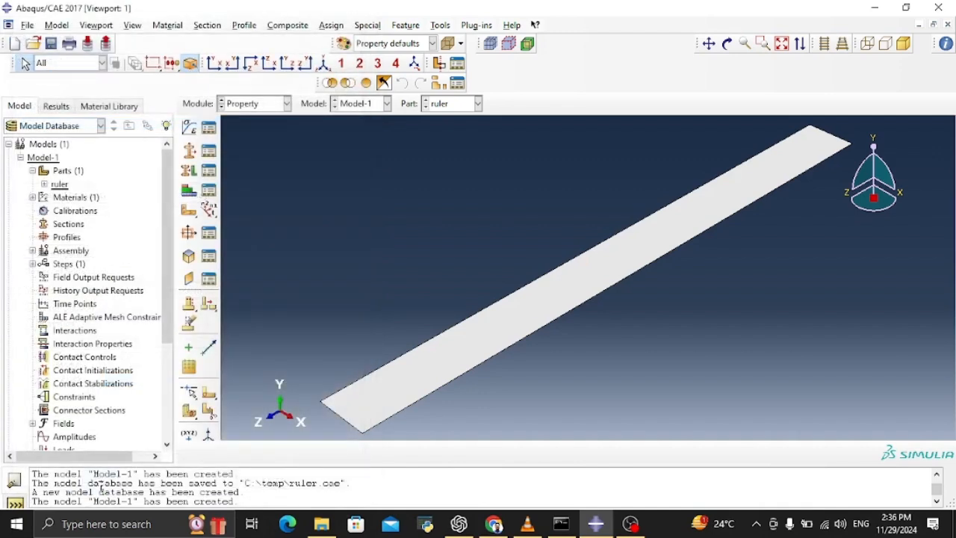
Create a homogeneous shell section named rectangular with a shell thickness of 0.008 and steel as its material
left_click(191, 153)
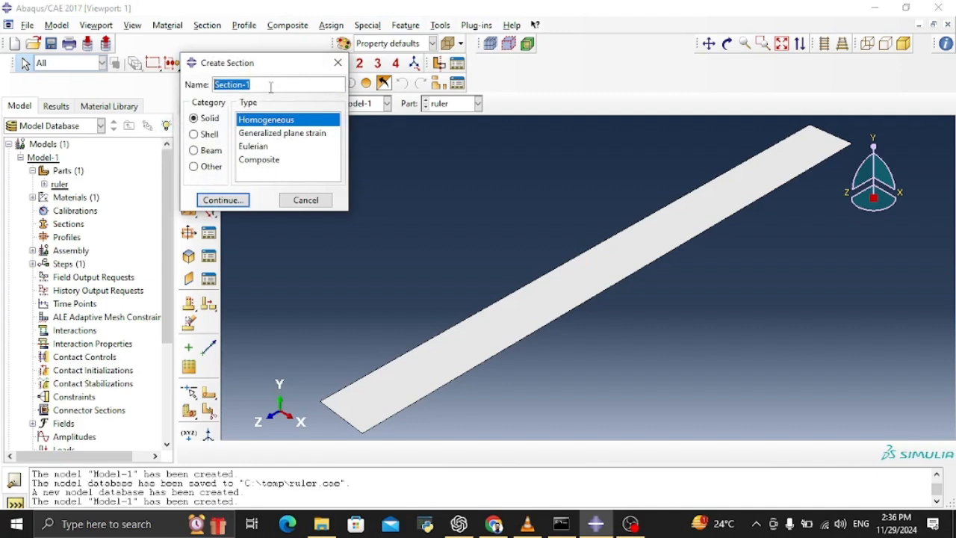
type("rectangular")
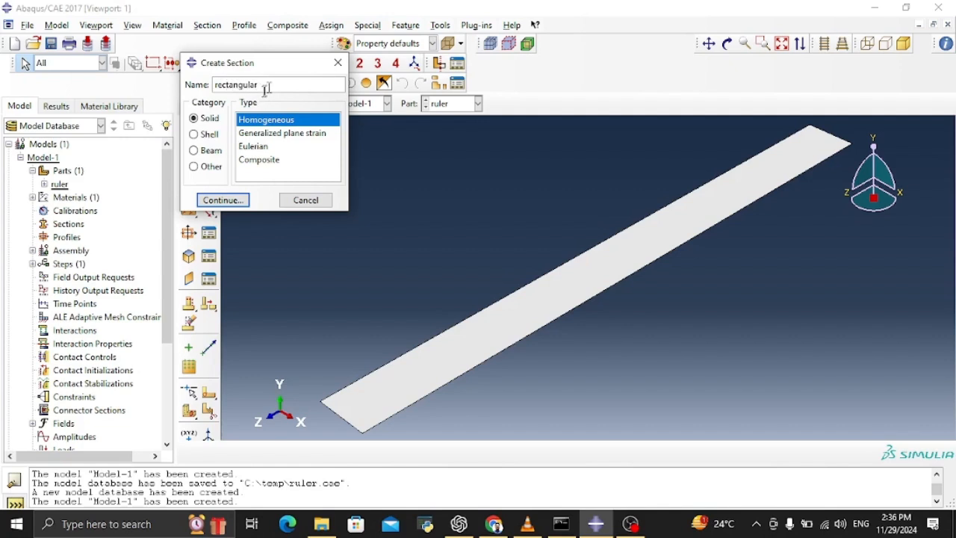
left_click(205, 135)
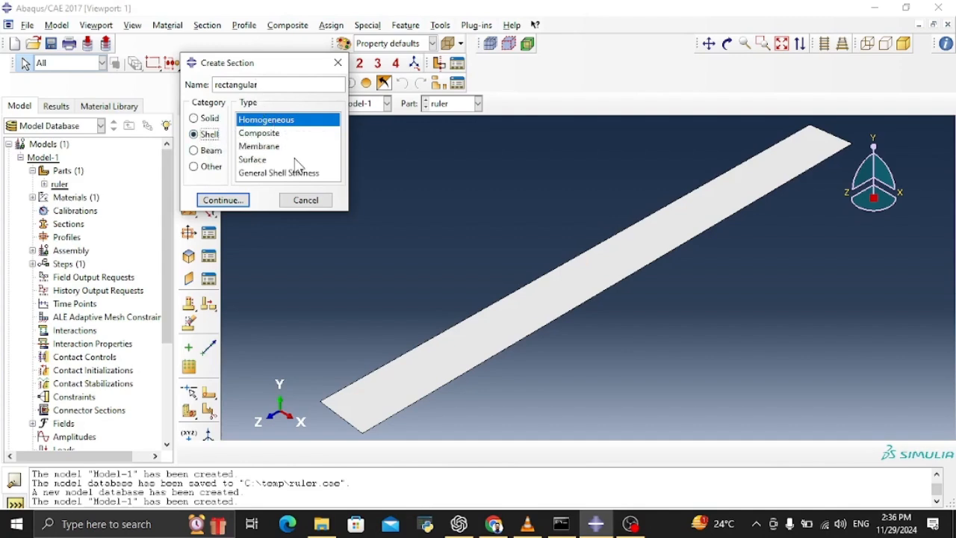
left_click(215, 200)
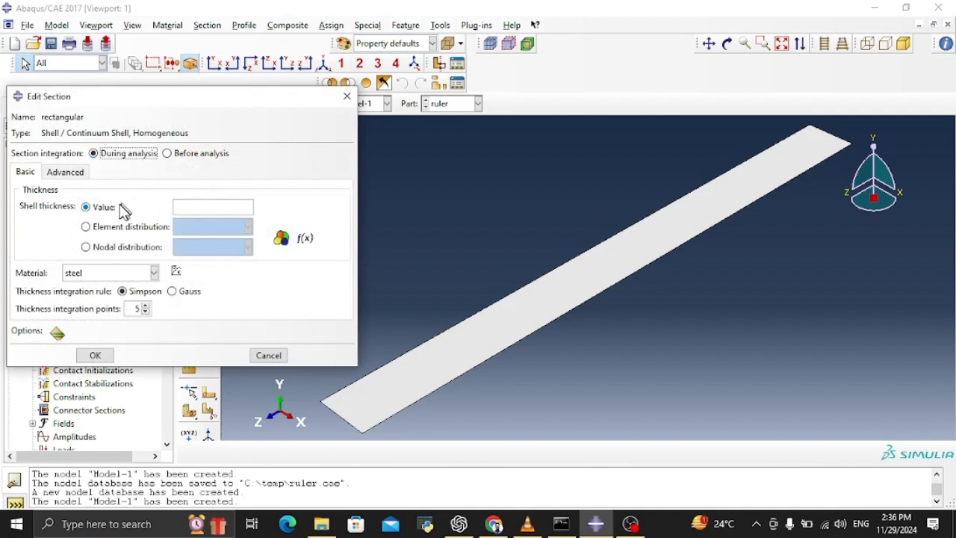
left_click(176, 206)
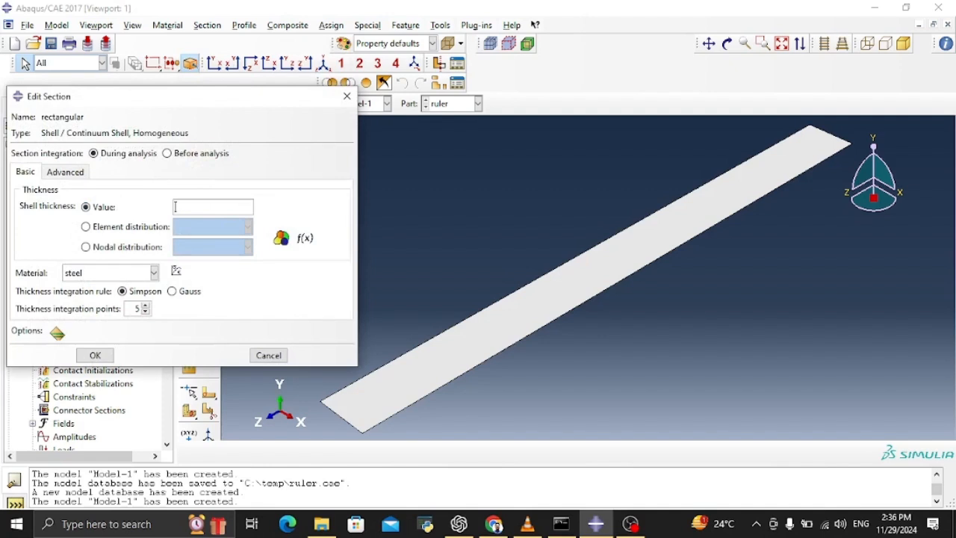
type("0.008")
left_click(86, 273)
left_click(75, 292)
left_click(99, 357)
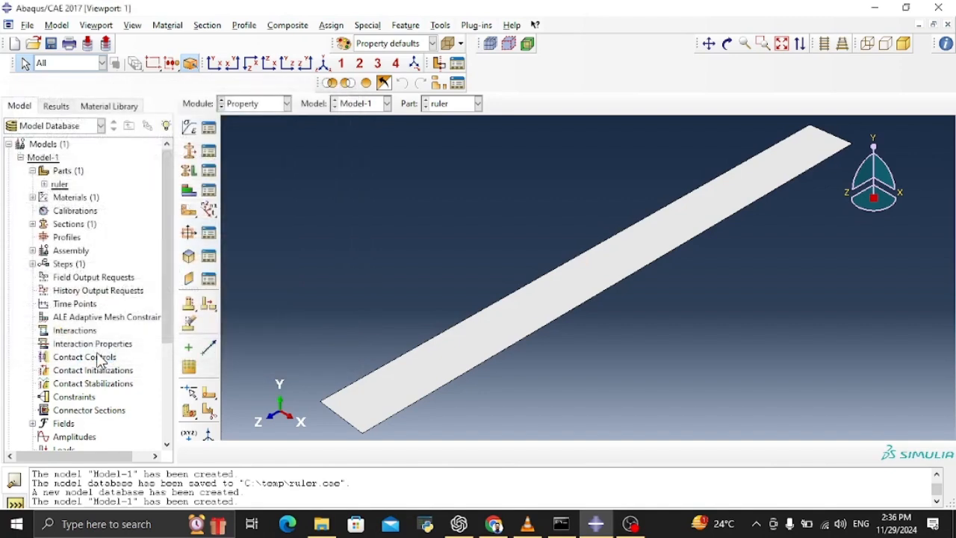
Assign the rectangular section to the whole ruler without creating a set, using the middle surface as shell offset
left_click(190, 173)
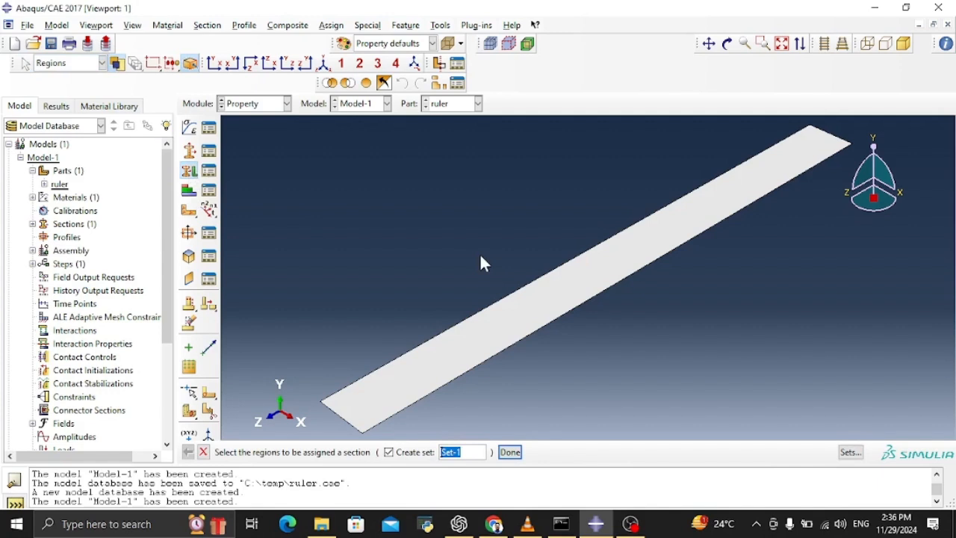
left_click(389, 453)
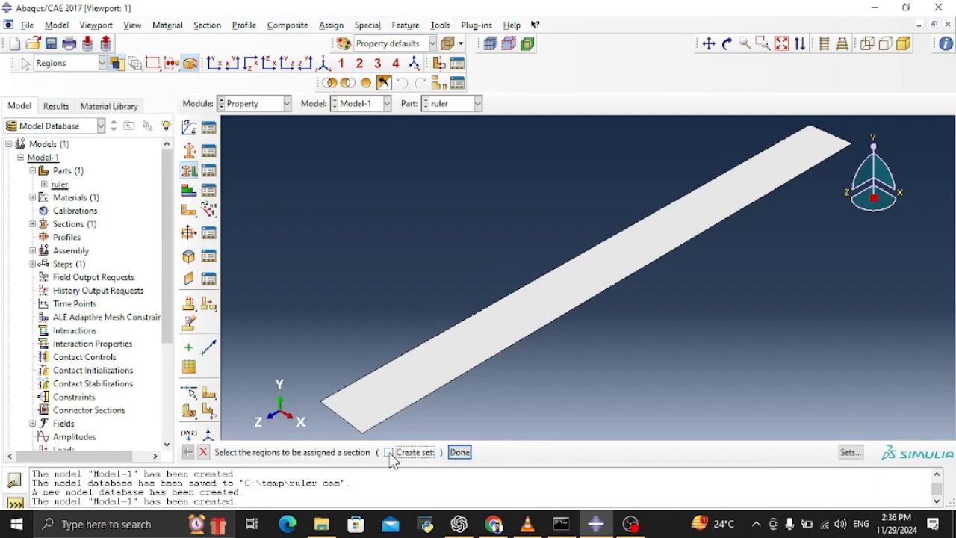
left_click(422, 396)
left_click(459, 367)
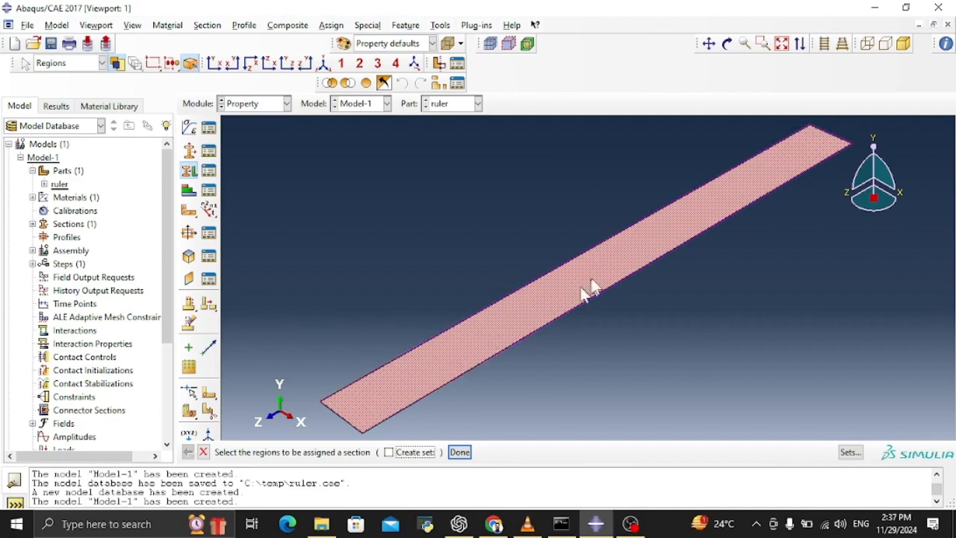
left_click(461, 453)
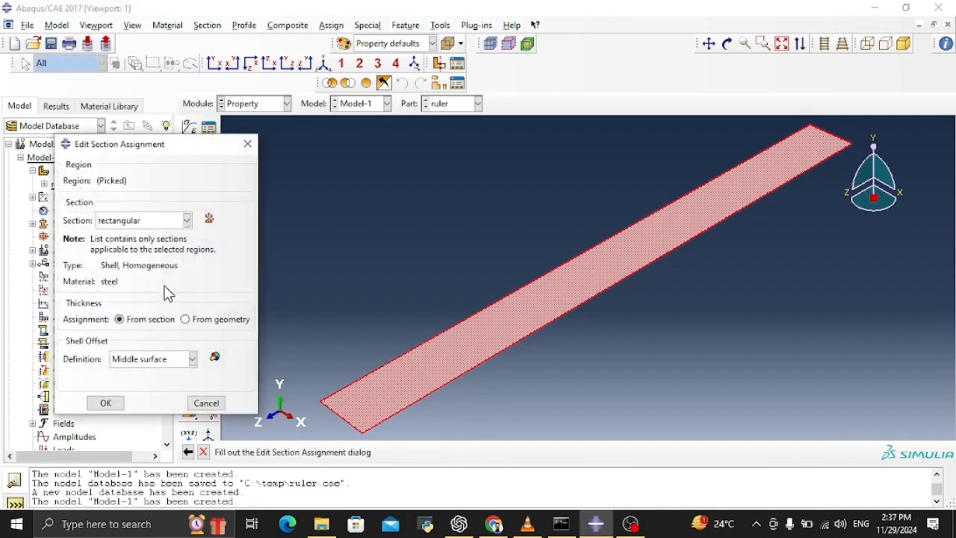
left_click(144, 359)
left_click(145, 360)
left_click(107, 404)
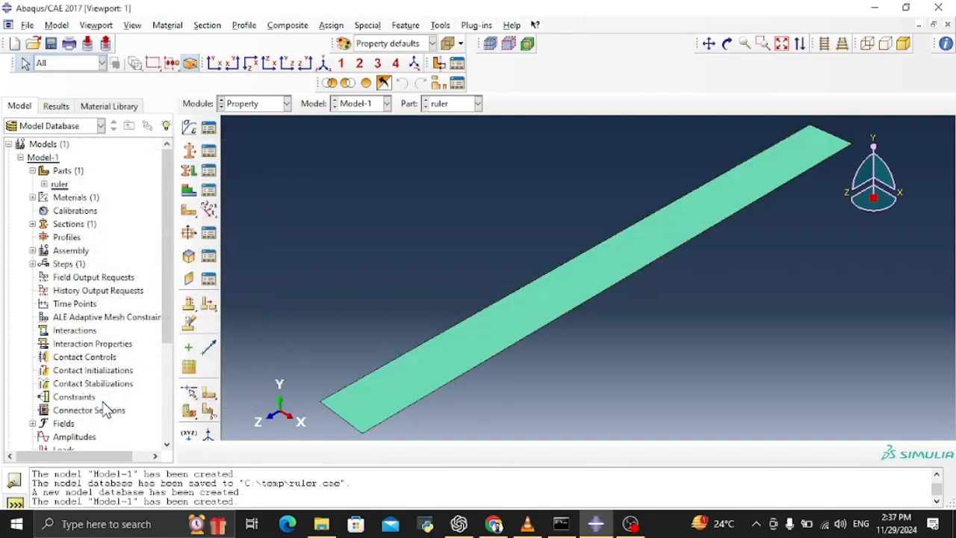
Switch to the Assembly module and create a dependent instance of the ruler part
left_click(263, 104)
left_click(254, 144)
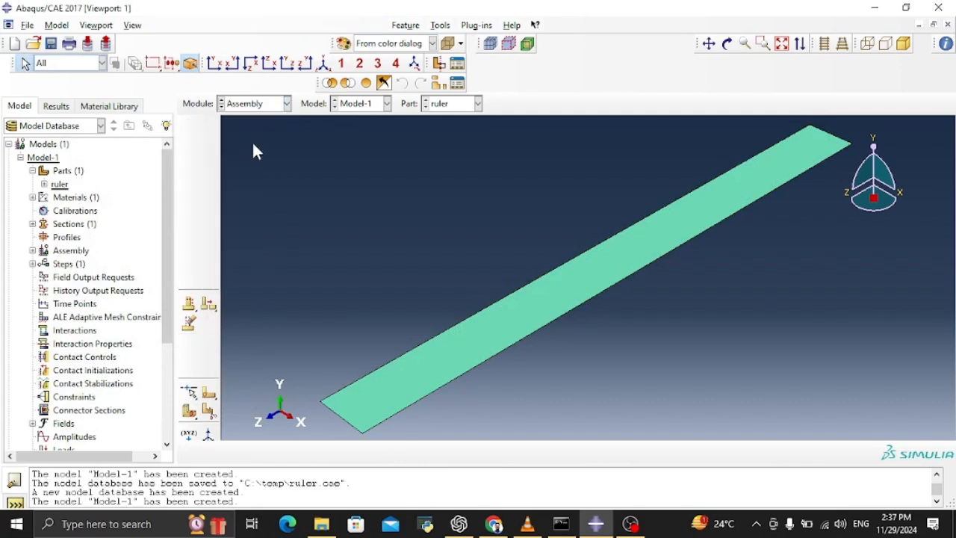
left_click(190, 128)
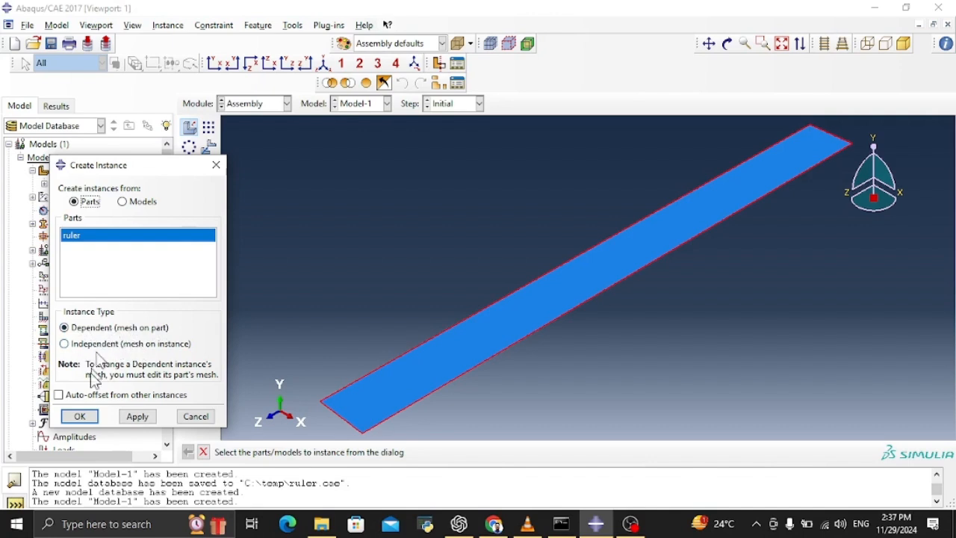
left_click(79, 416)
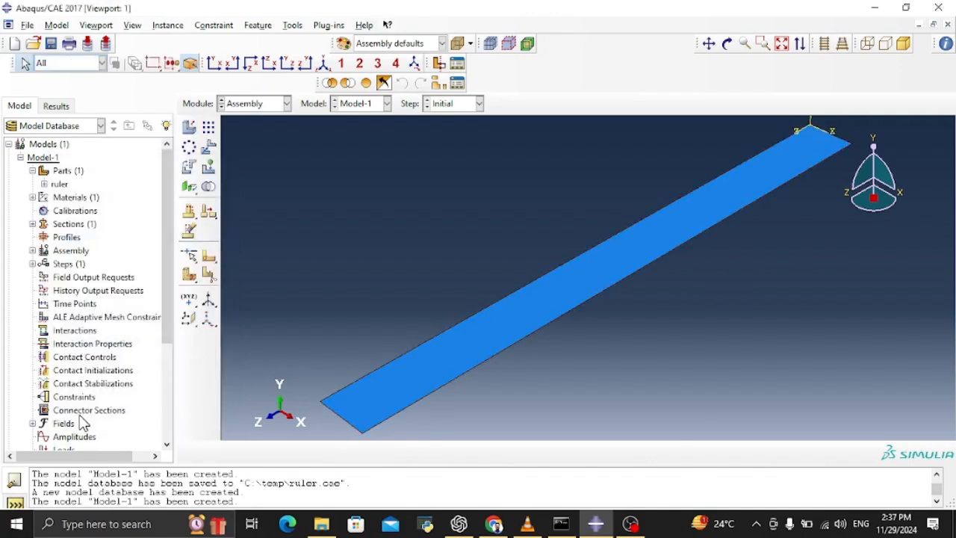
Switch to the Step module and review the existing analysis steps in the Step Manager
left_click(249, 106)
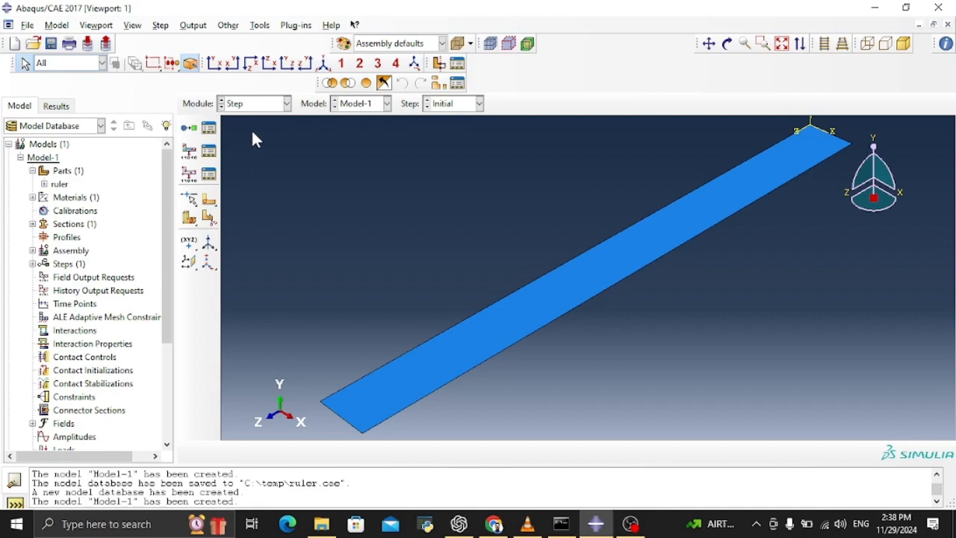
left_click(197, 135)
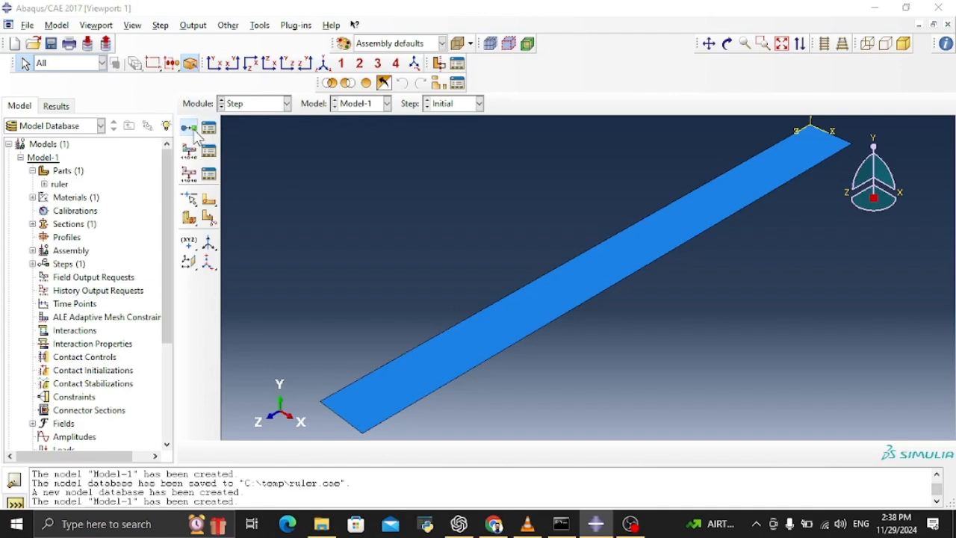
left_click(216, 185)
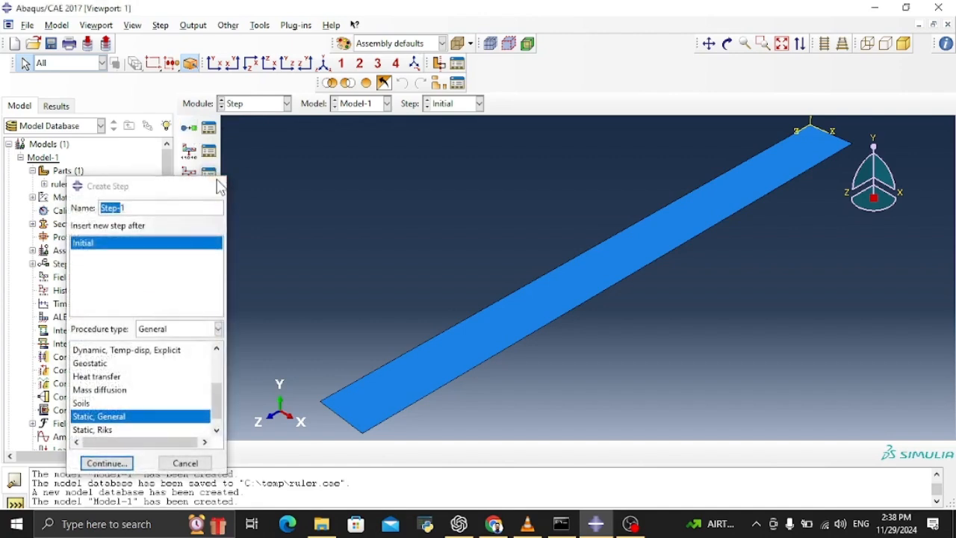
left_click(209, 130)
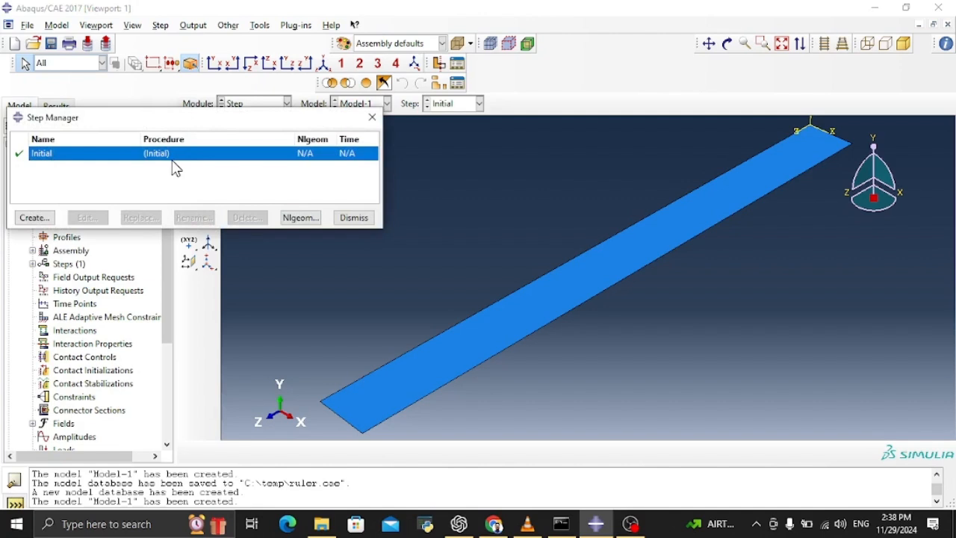
left_click(372, 117)
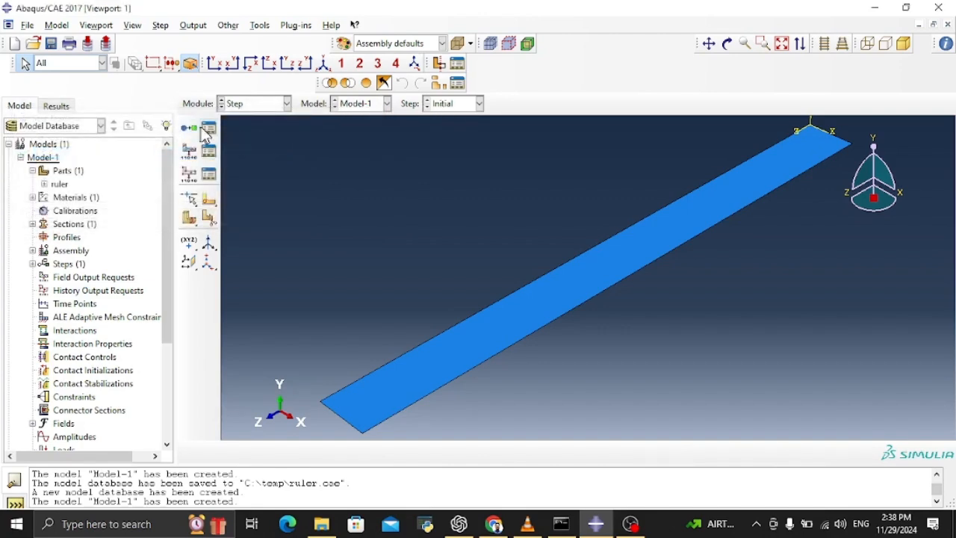
Create an analysis step named buckling step after Initial, using the Linear perturbation procedure type Buckle
left_click(209, 129)
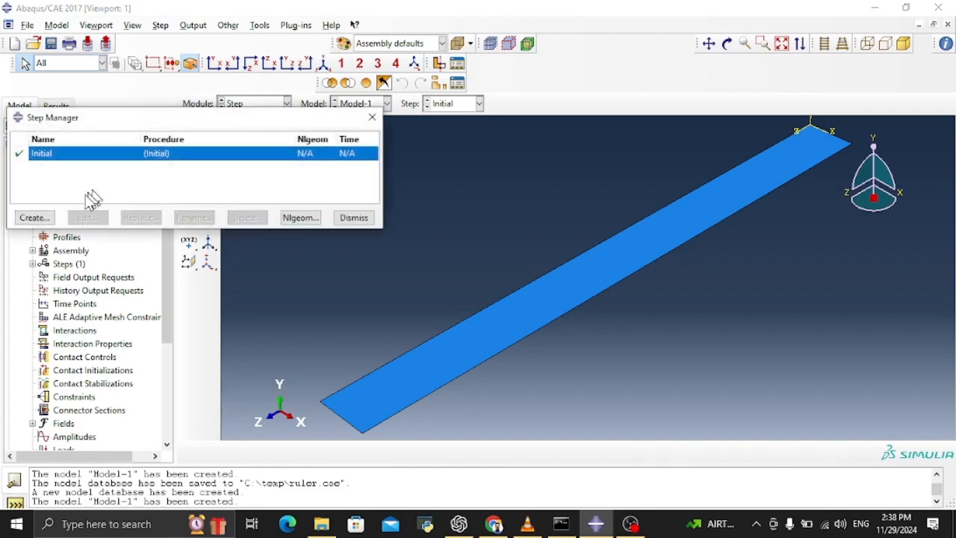
left_click(35, 218)
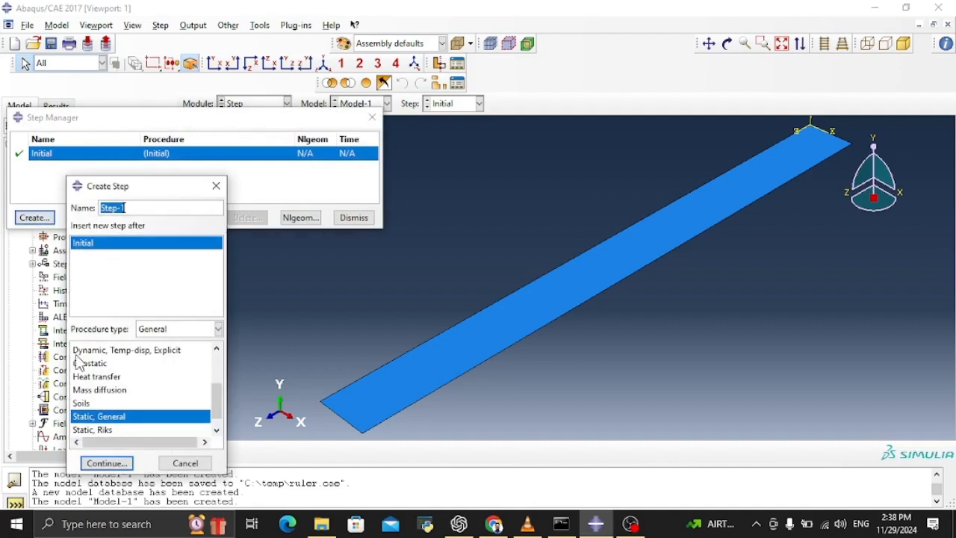
type("buc")
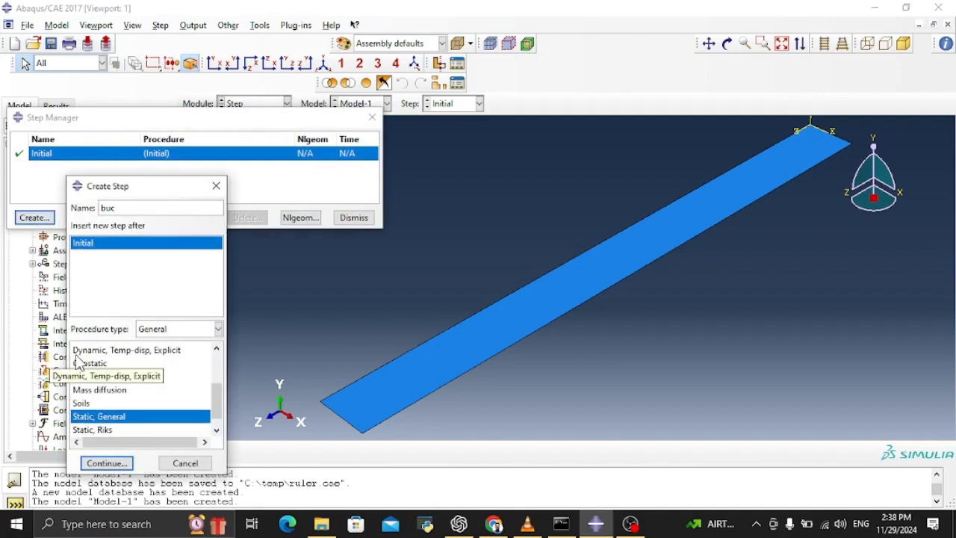
type("kling step")
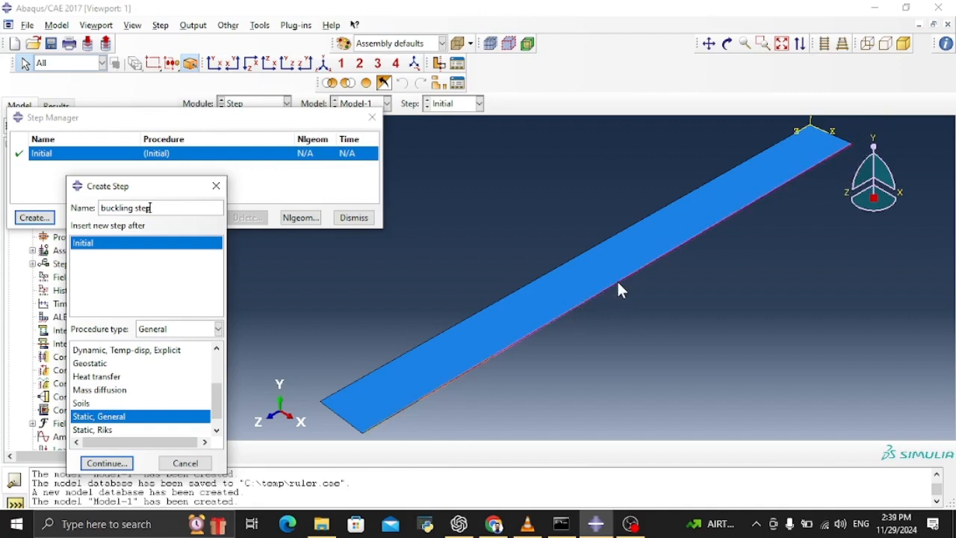
left_click(157, 332)
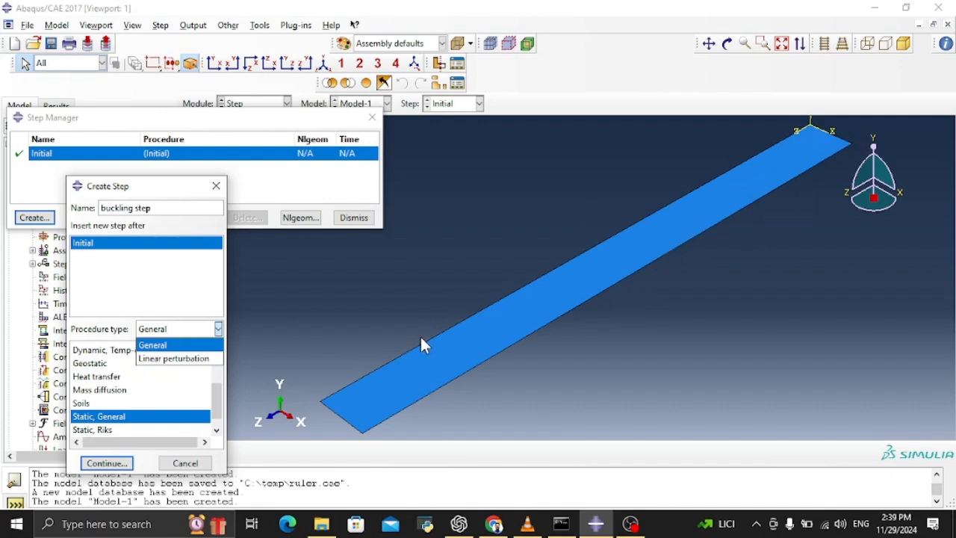
left_click(176, 359)
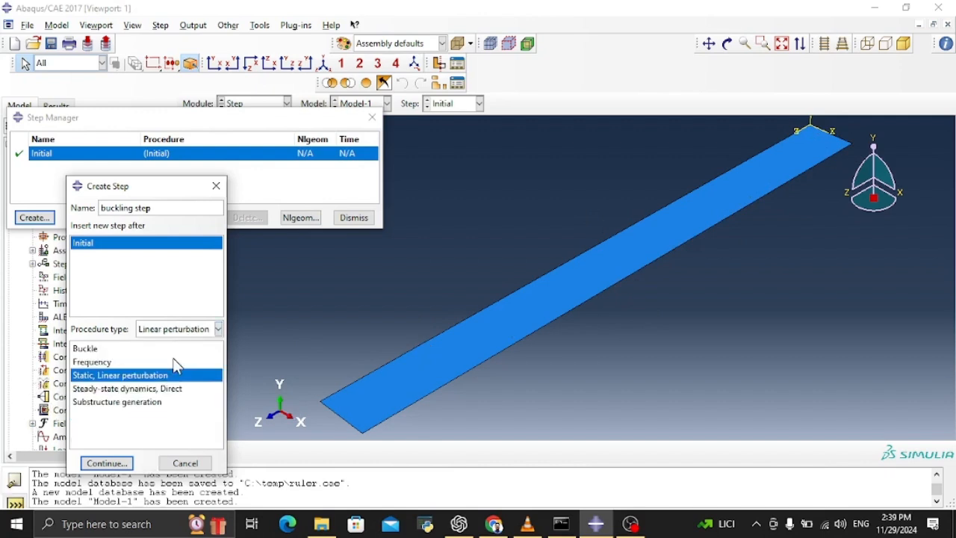
left_click(92, 349)
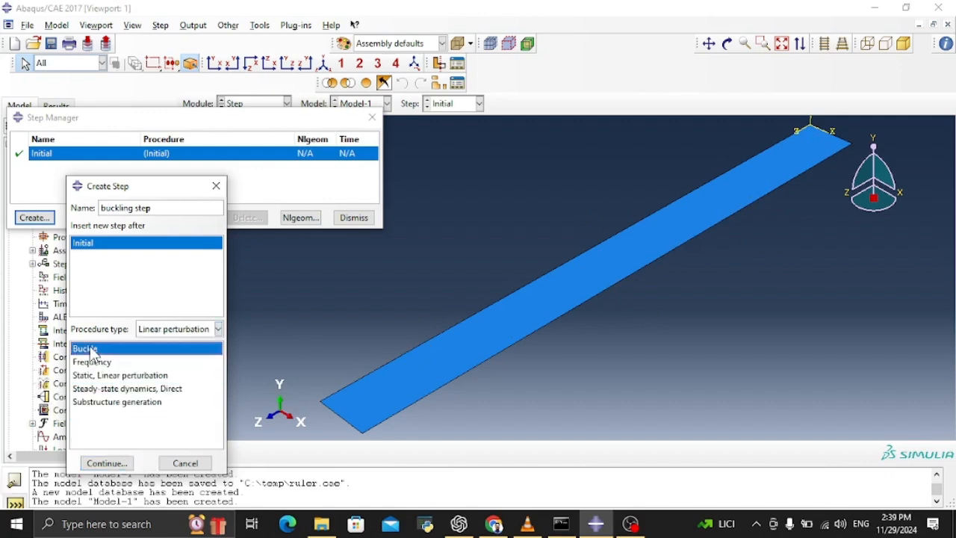
left_click(108, 464)
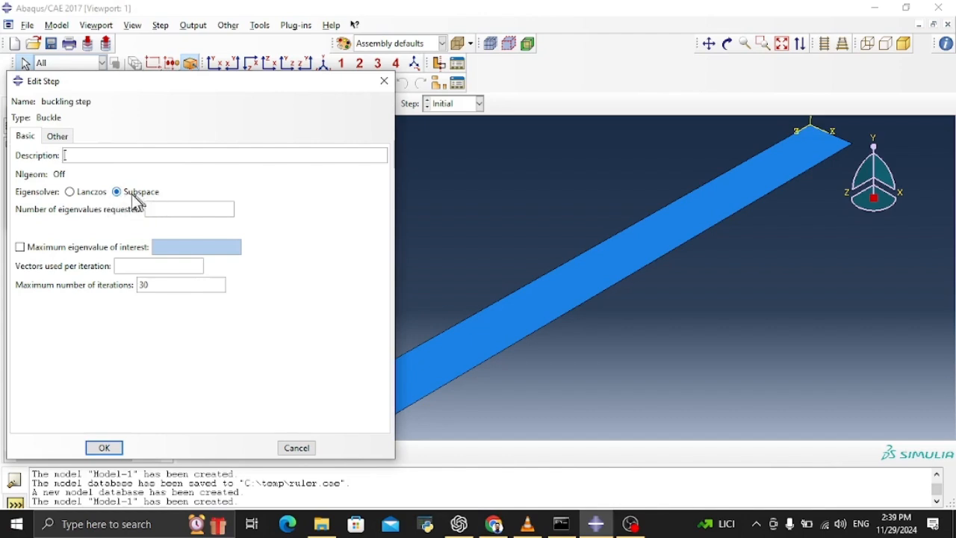
Request 3 eigenvalues and 6 vectors per iteration for the buckling step, accept it and close the Step Manager
left_click(148, 209)
type("3")
left_click(157, 266)
type("6")
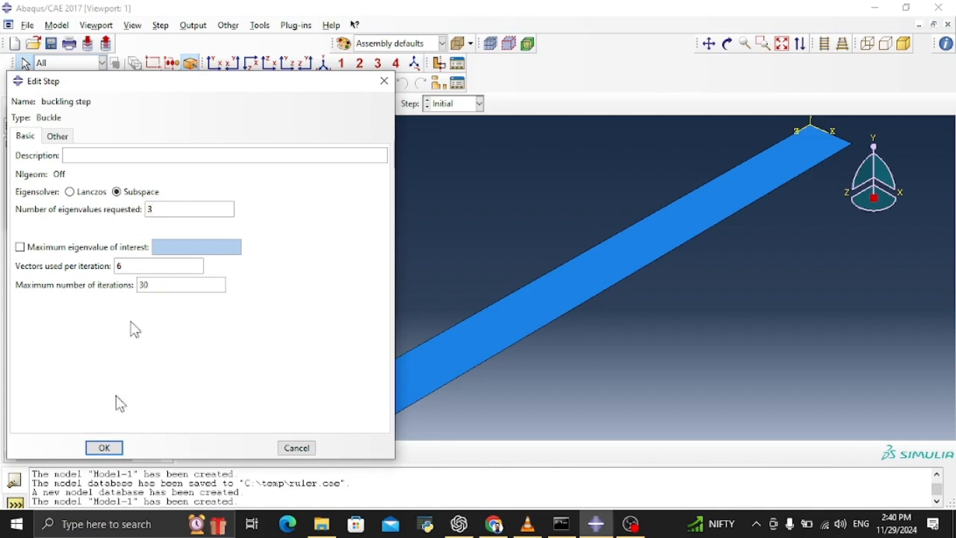
left_click(105, 450)
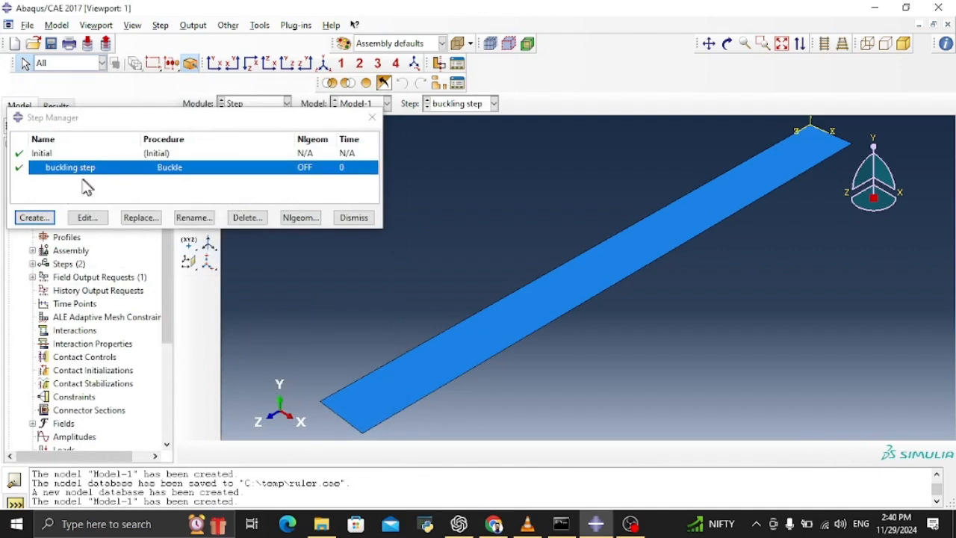
left_click(373, 119)
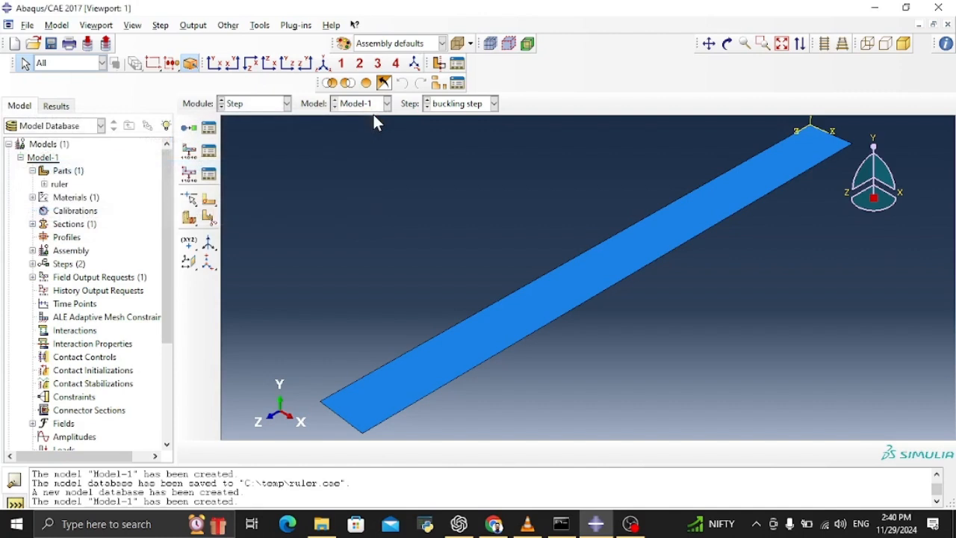
Switch to the Load module and start a mechanical load named force of type Shell edge load in the buckling step
left_click(265, 106)
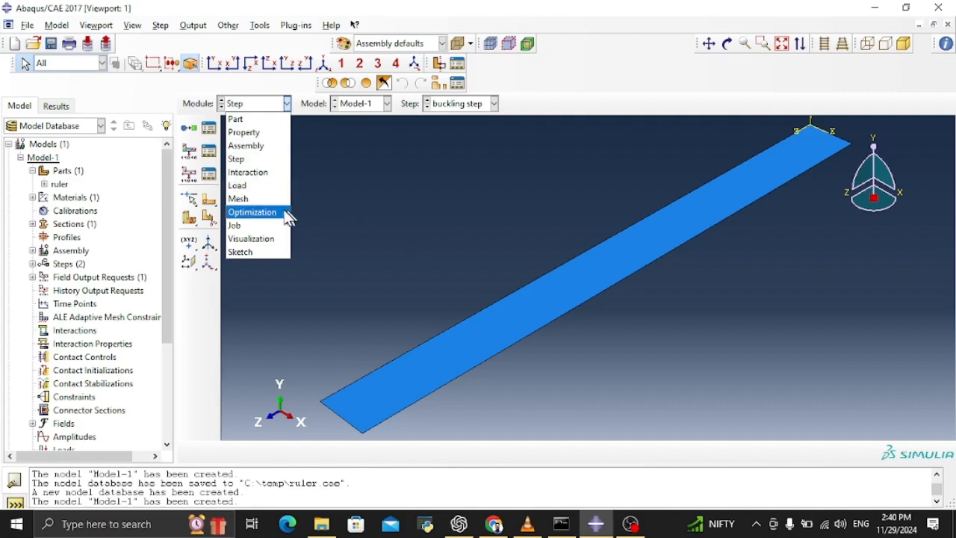
left_click(256, 186)
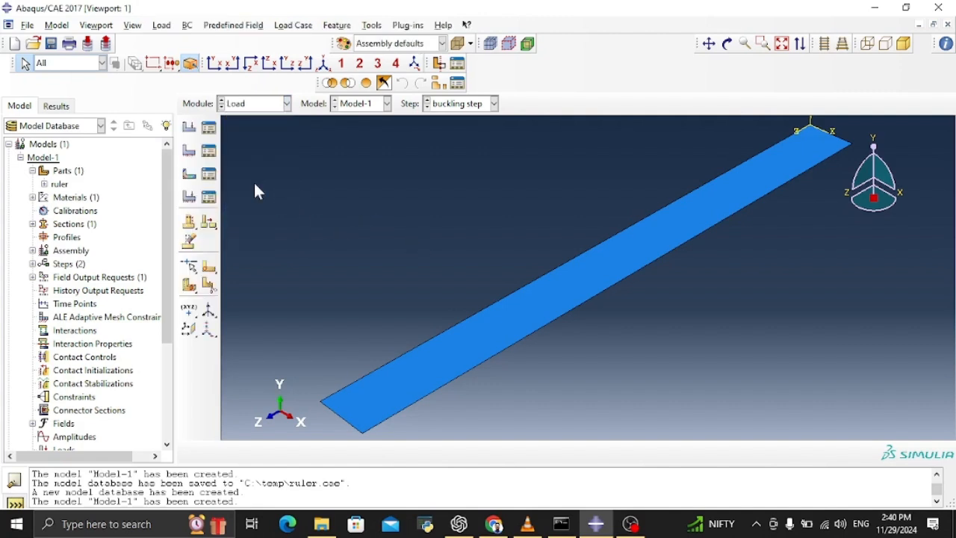
left_click(190, 134)
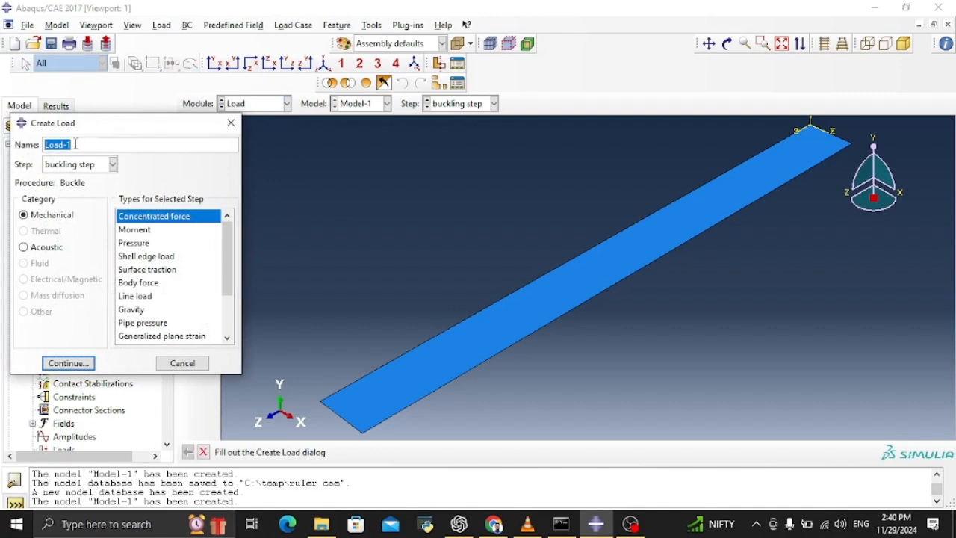
type("bu")
key("BackSpace")
key("BackSpace")
type("force")
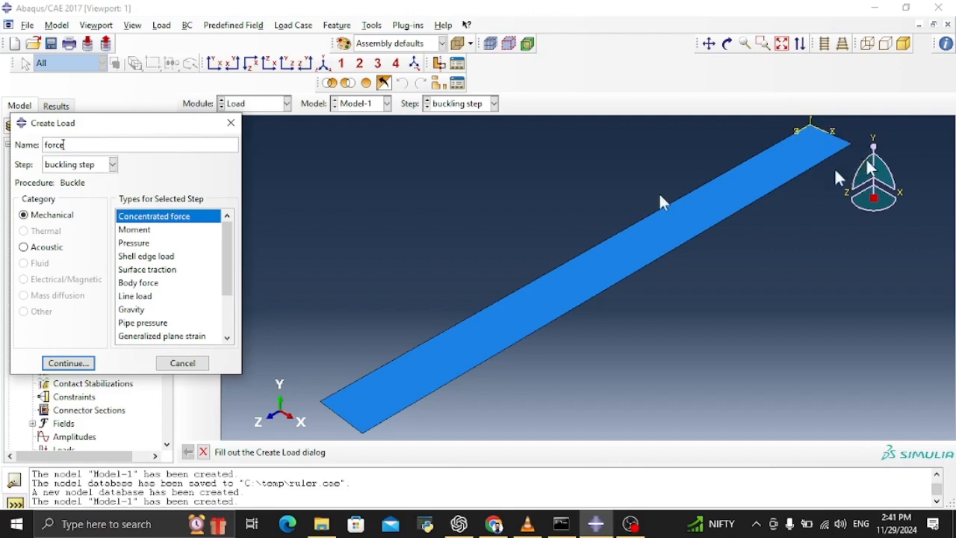
left_click(153, 261)
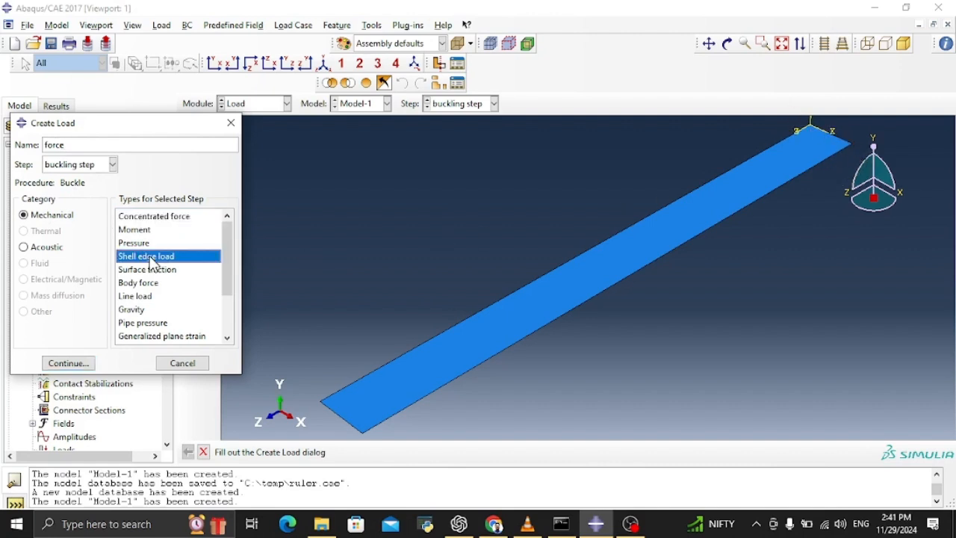
left_click(89, 167)
left_click(89, 167)
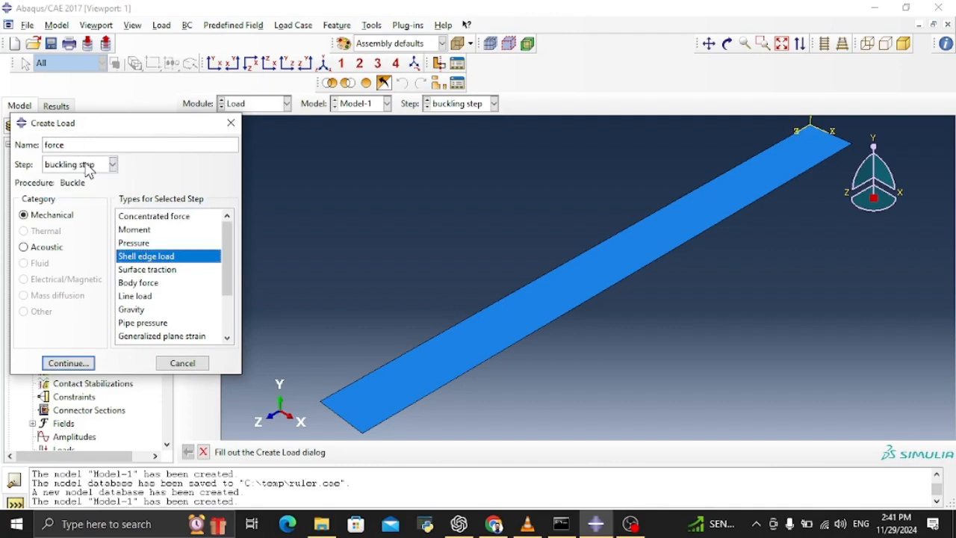
left_click(89, 167)
left_click(89, 169)
left_click(76, 167)
left_click(76, 196)
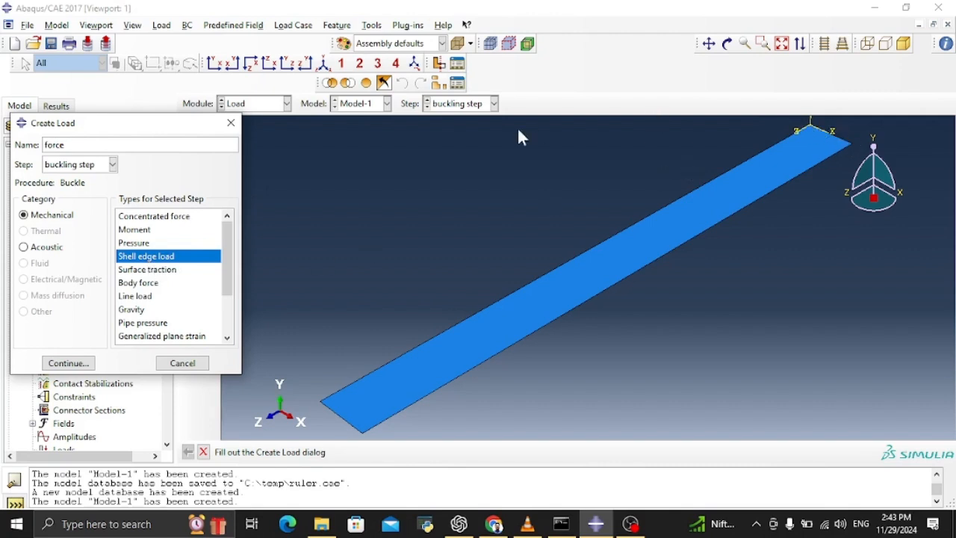
Apply the shell edge load to the ruler's short edge at the origin
left_click(69, 363)
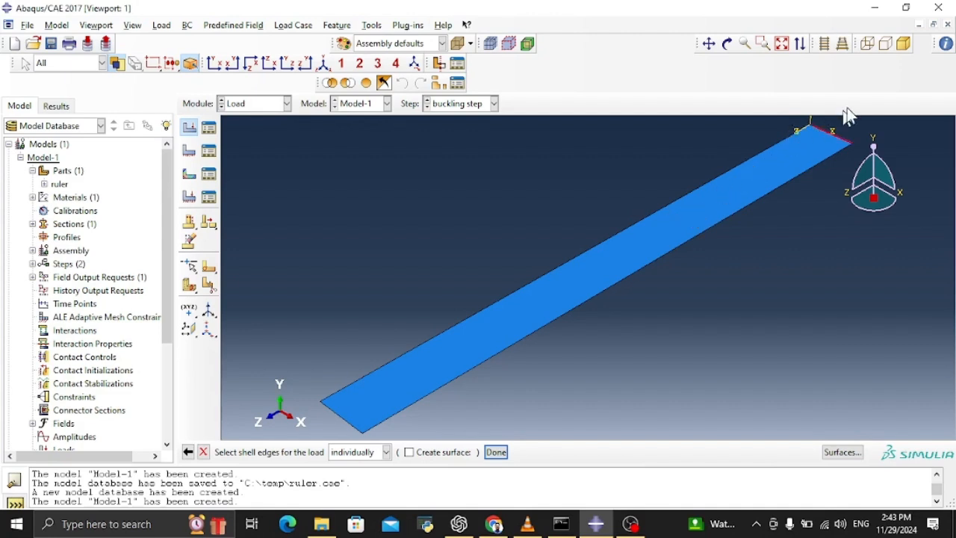
left_click(816, 129)
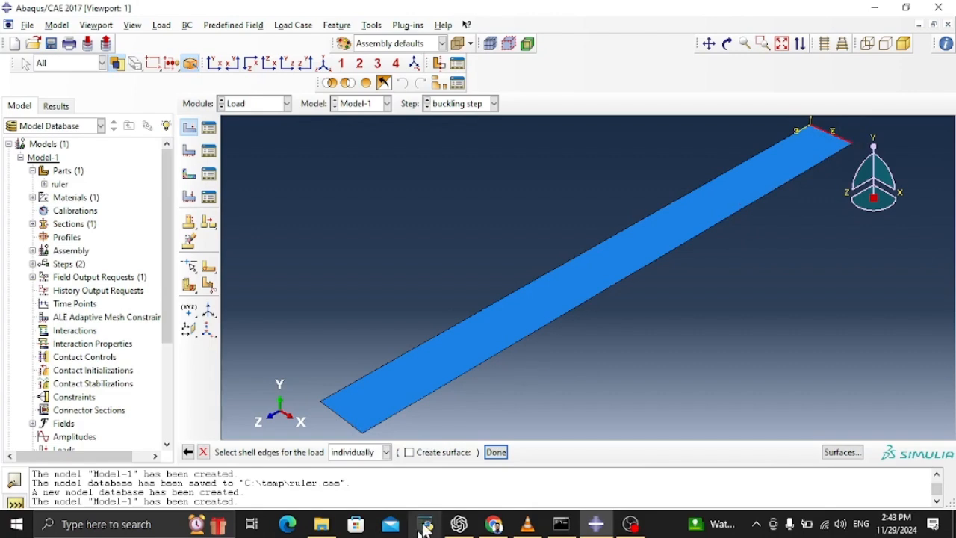
left_click(499, 453)
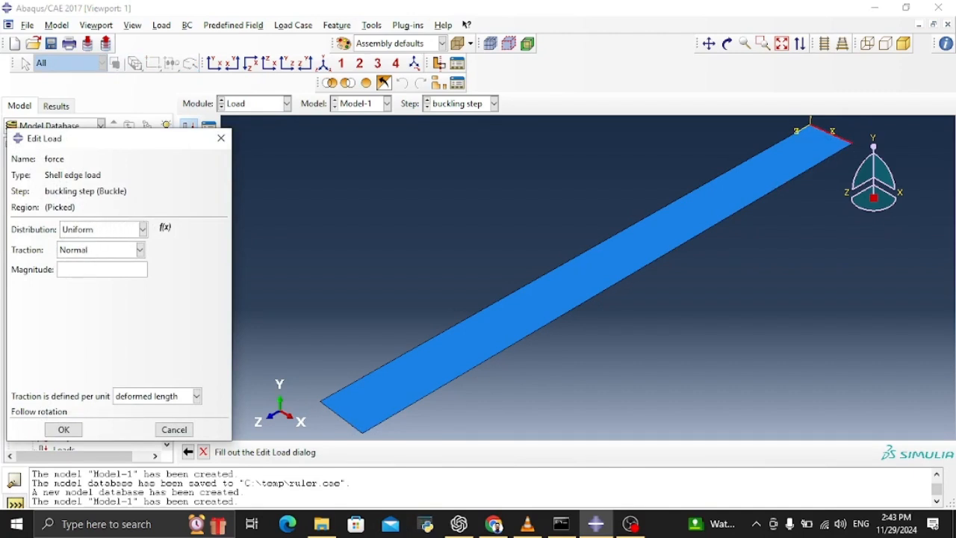
left_click(108, 255)
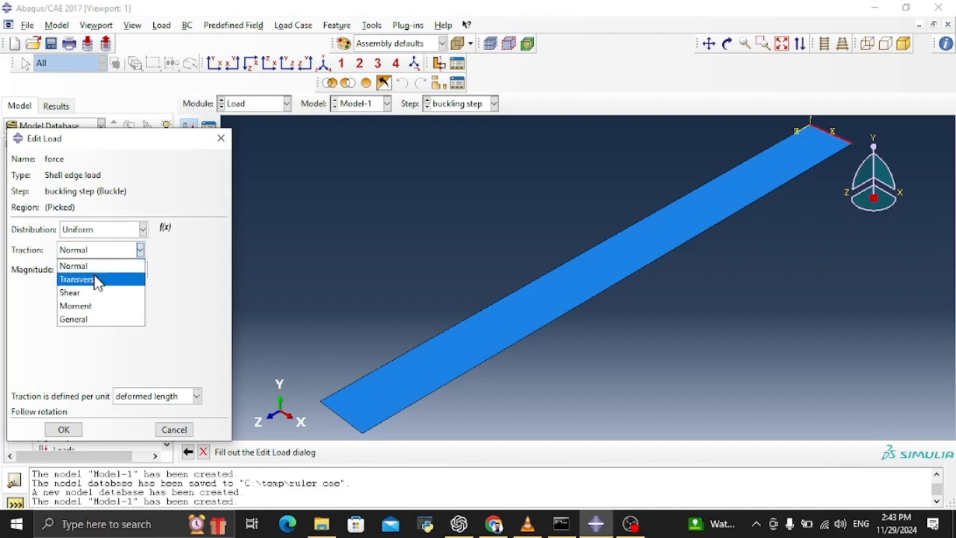
left_click(97, 281)
left_click(108, 232)
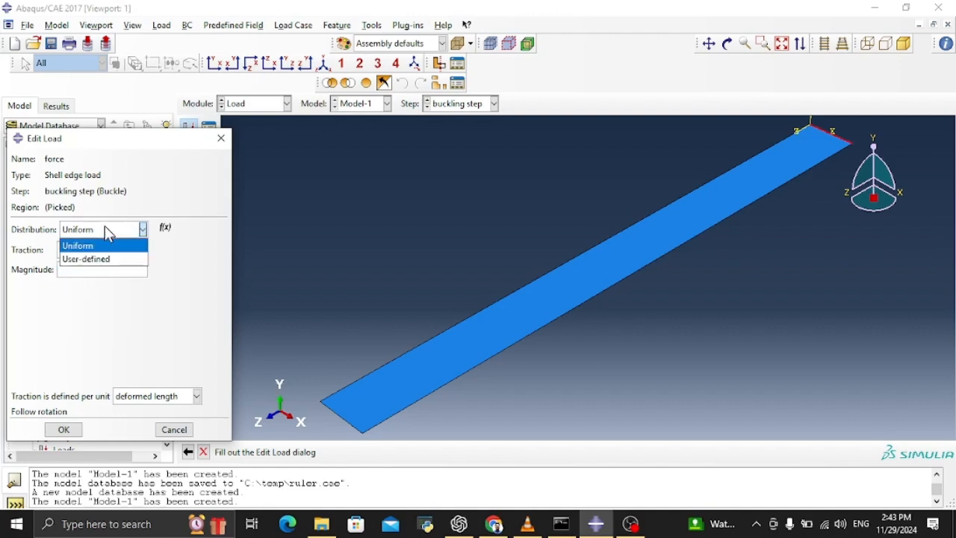
left_click(107, 231)
Define the edge load with General traction, a direction vector from the origin to (0,0,1) and a magnitude of 1
left_click(96, 251)
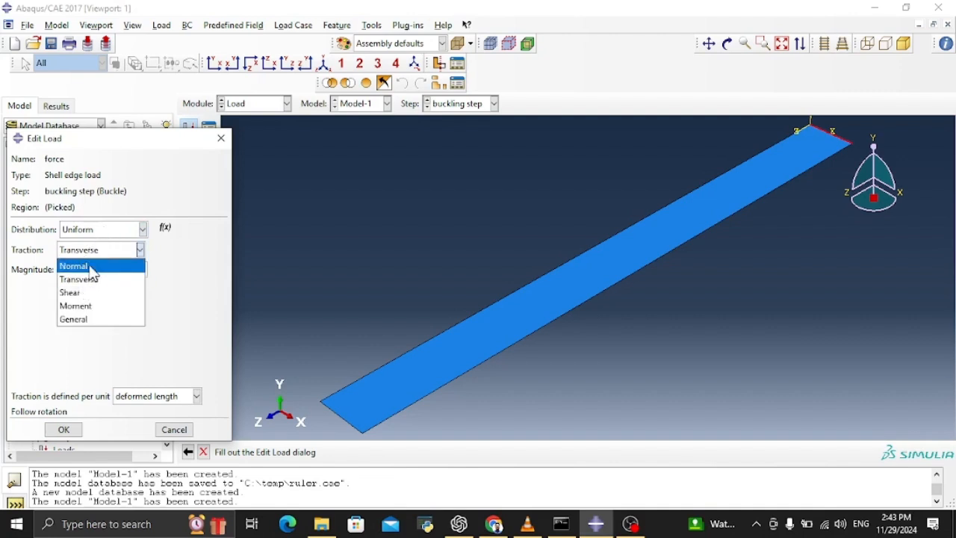
left_click(80, 321)
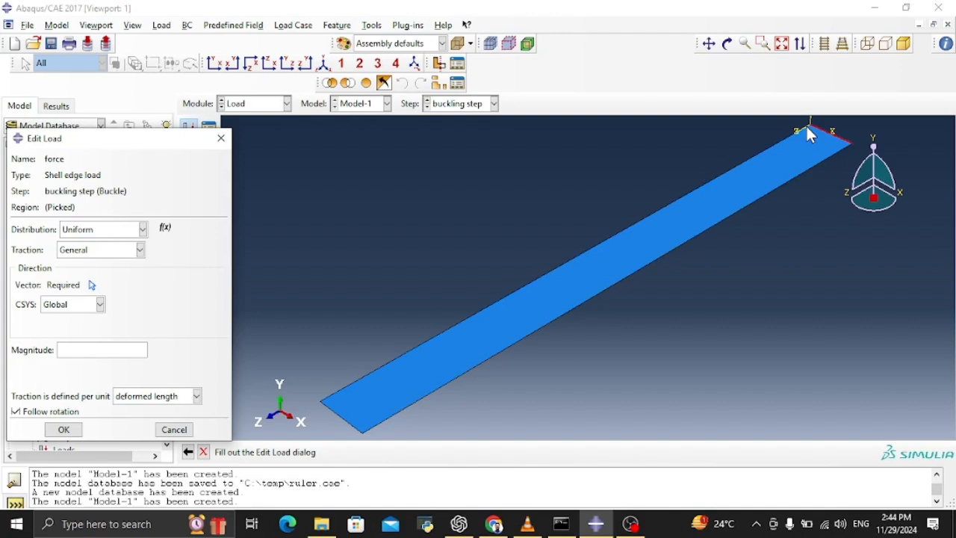
left_click(92, 284)
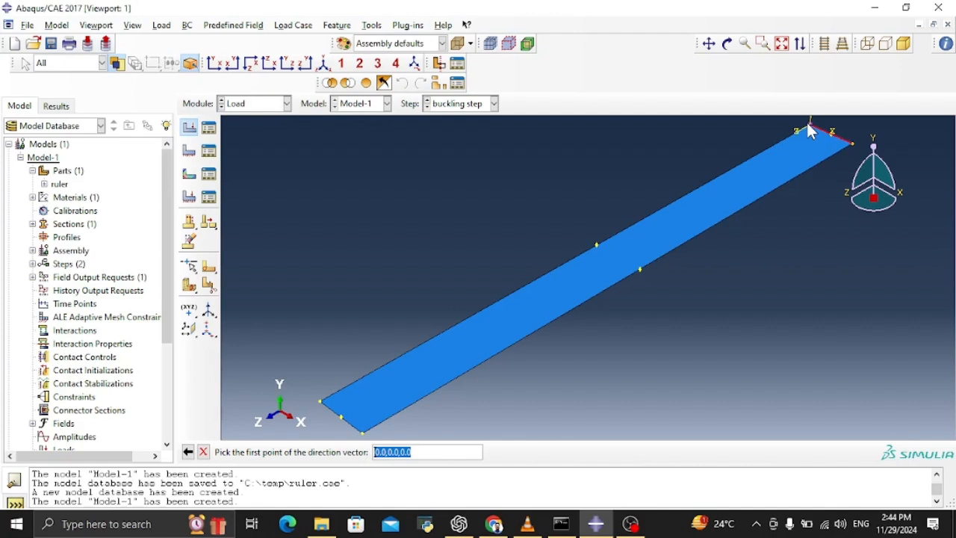
key("Return")
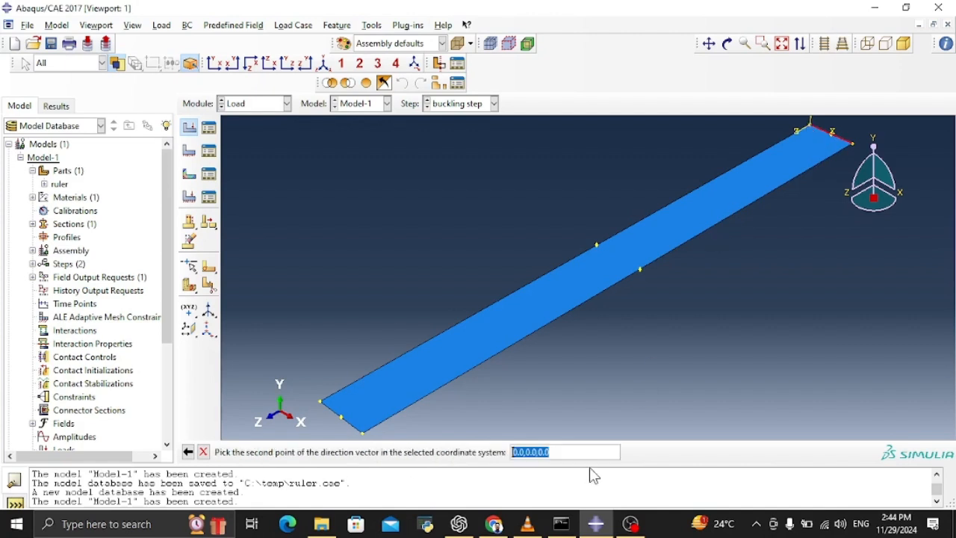
left_click(566, 452)
key("BackSpace")
key("BackSpace")
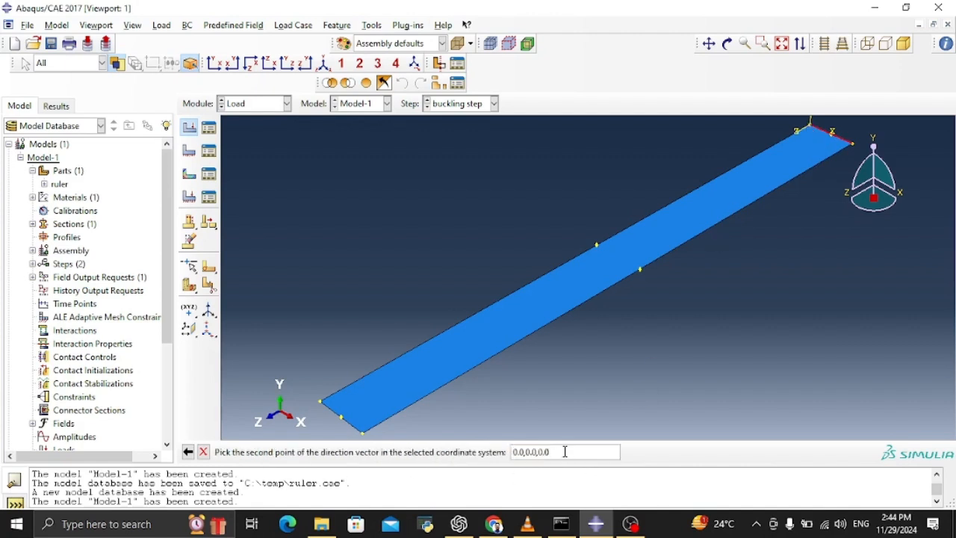
key("BackSpace")
key("Return")
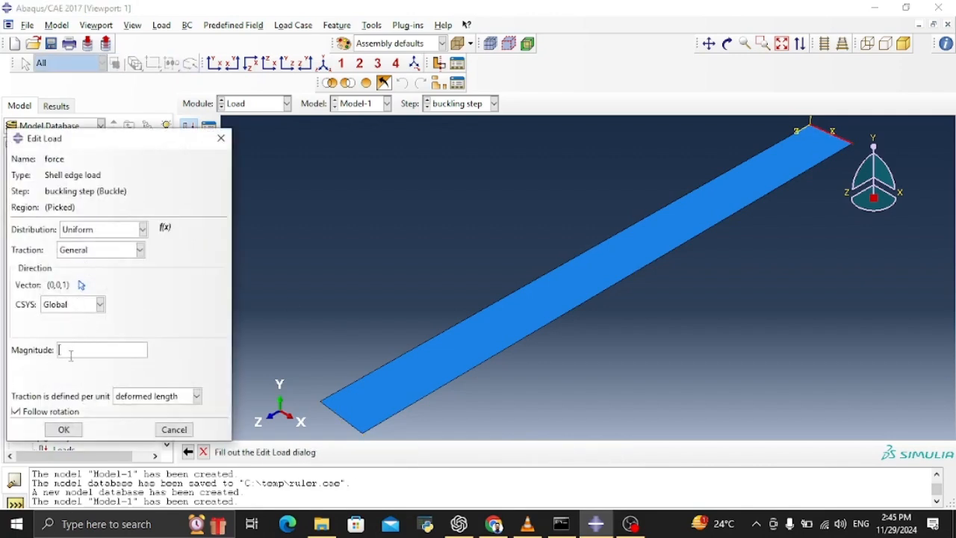
type("1")
left_click(64, 430)
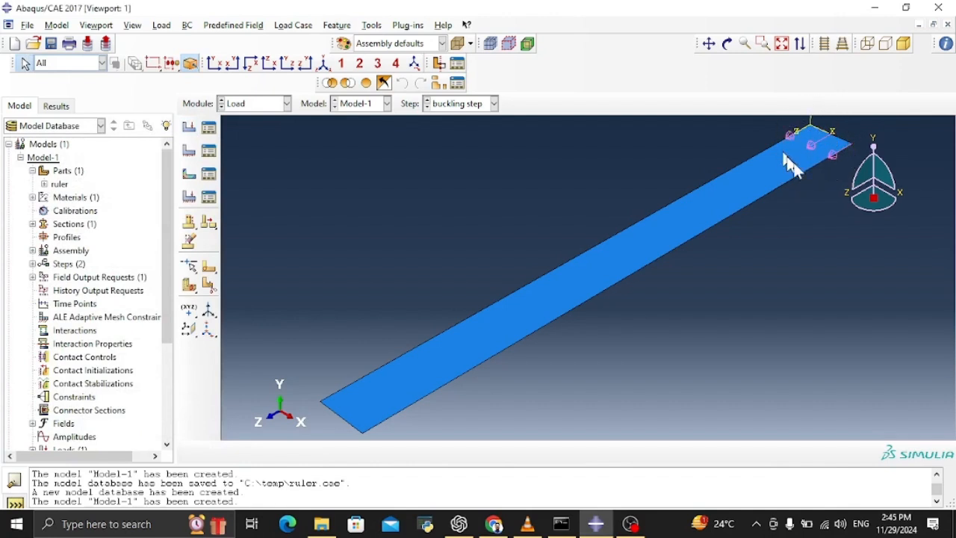
left_click(190, 154)
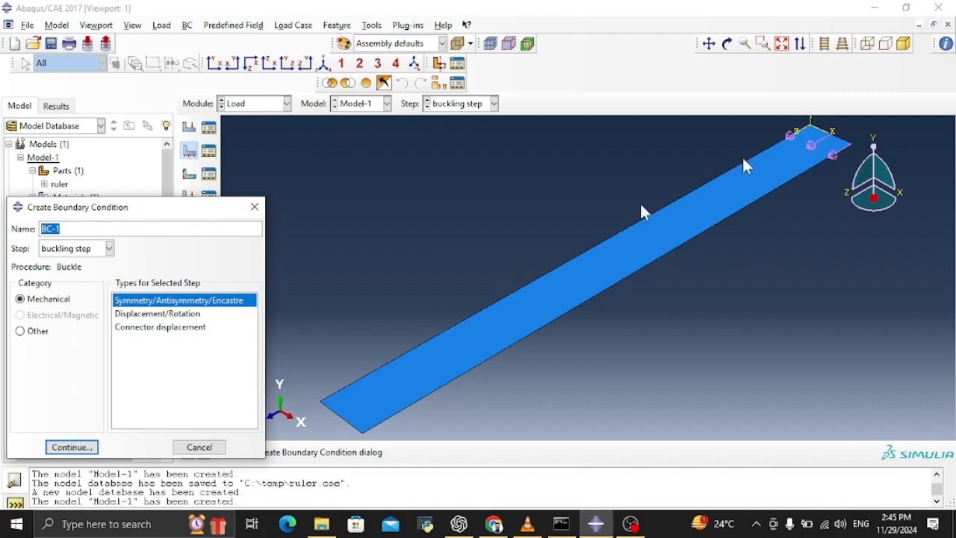
left_click(255, 207)
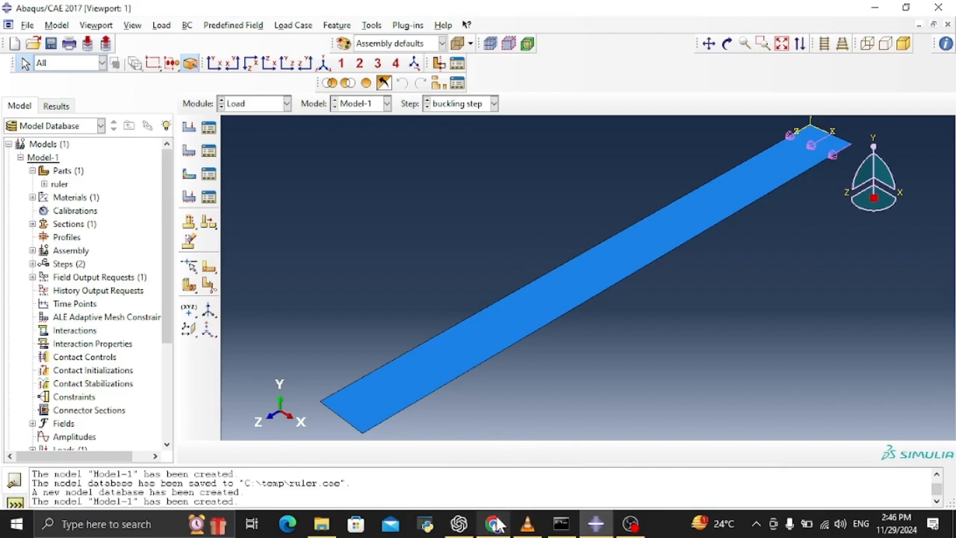
Switch to Chrome, show the ALL PYQs (RTU) ME spreadsheet and close the 5E1721_DME-1 document
mouse_move(498, 517)
left_click(500, 462)
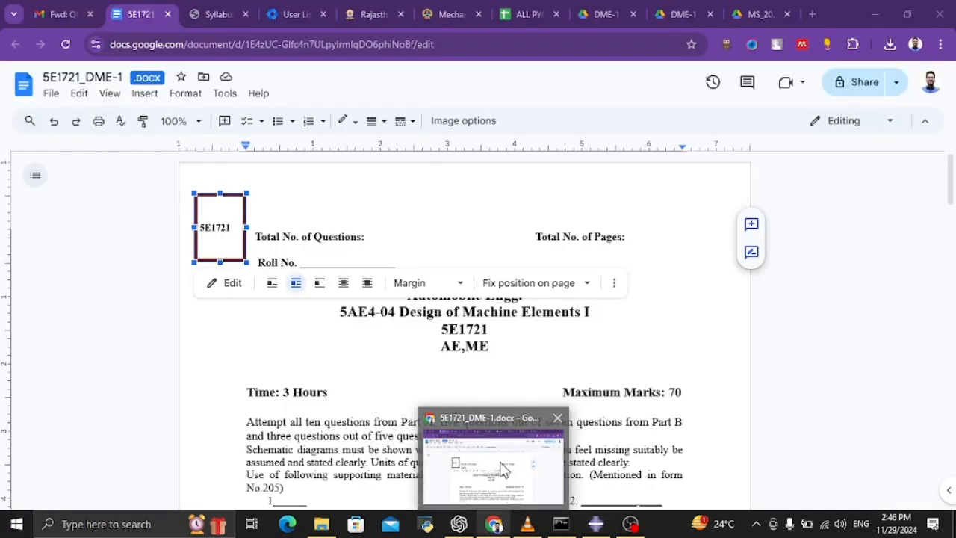
left_click(511, 13)
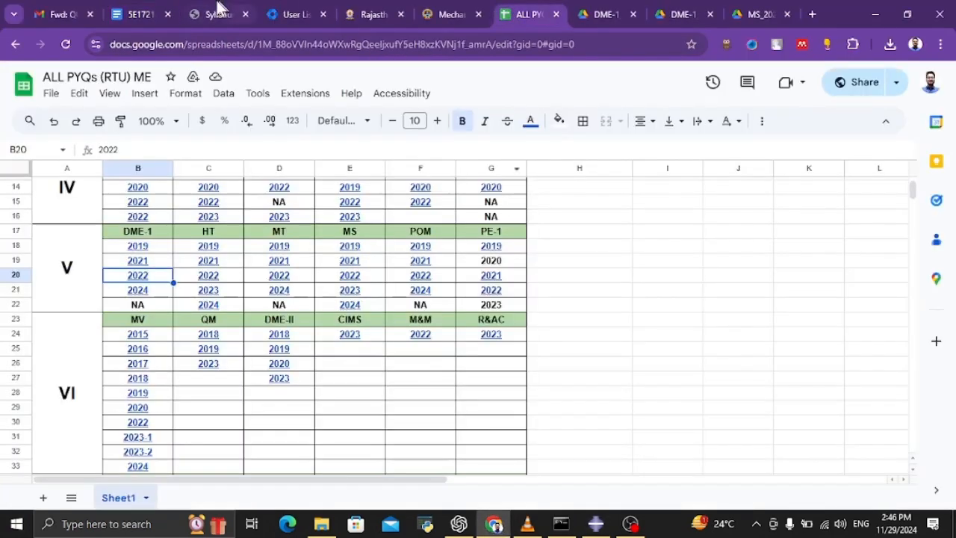
left_click(168, 13)
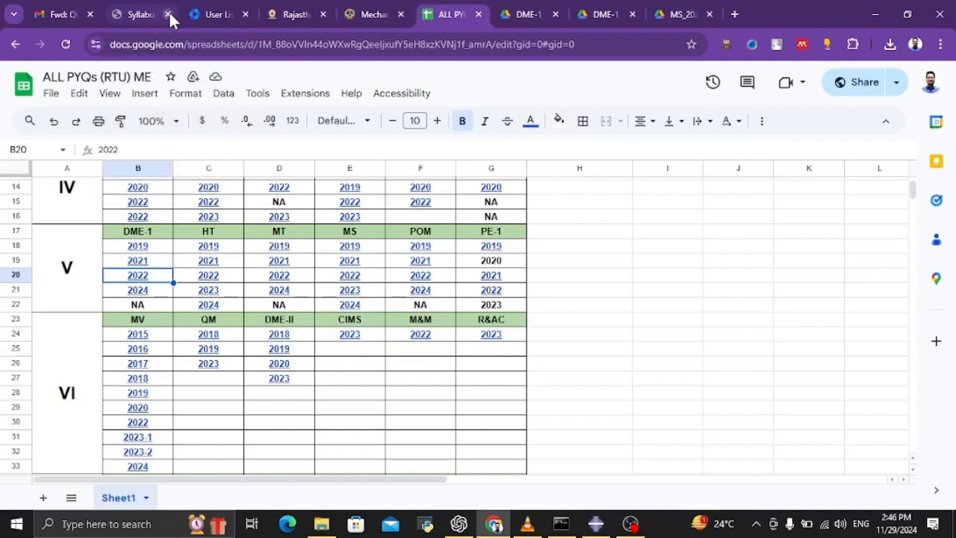
Close the Syllabus, ALL PYQs, DME-1, MS_2023, Rajasthan Technical University and Mechanical Engineering pages, leaving a new blank page open
left_click(168, 13)
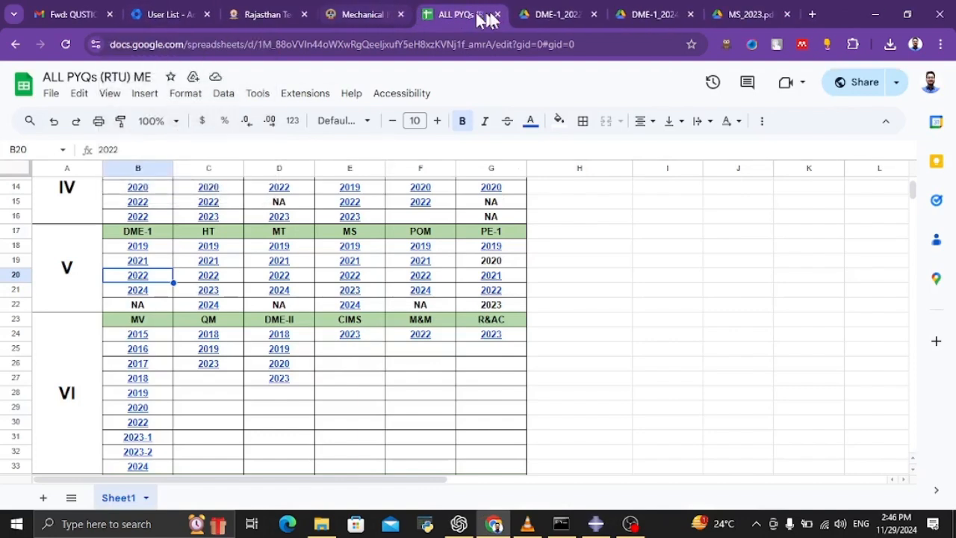
left_click(502, 13)
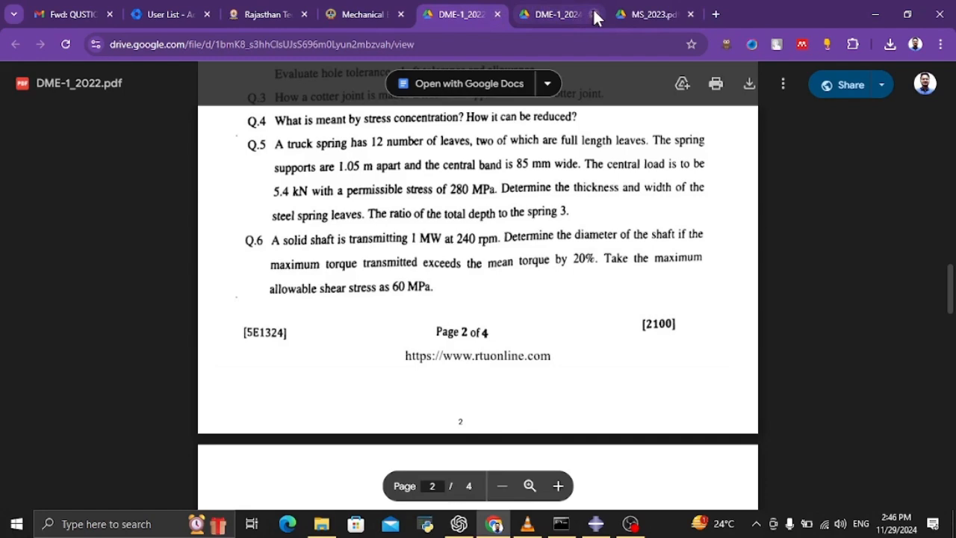
left_click(499, 14)
left_click(499, 14)
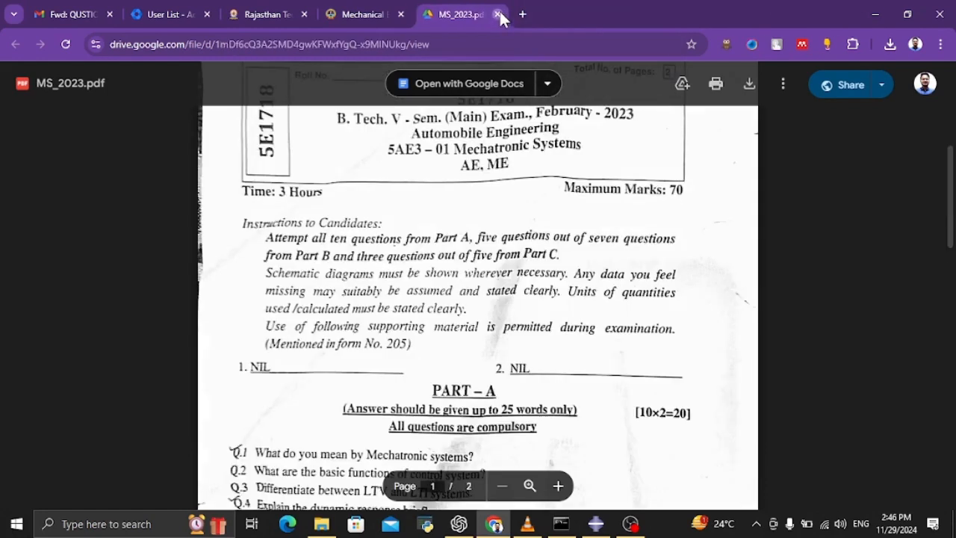
left_click(499, 14)
left_click(526, 15)
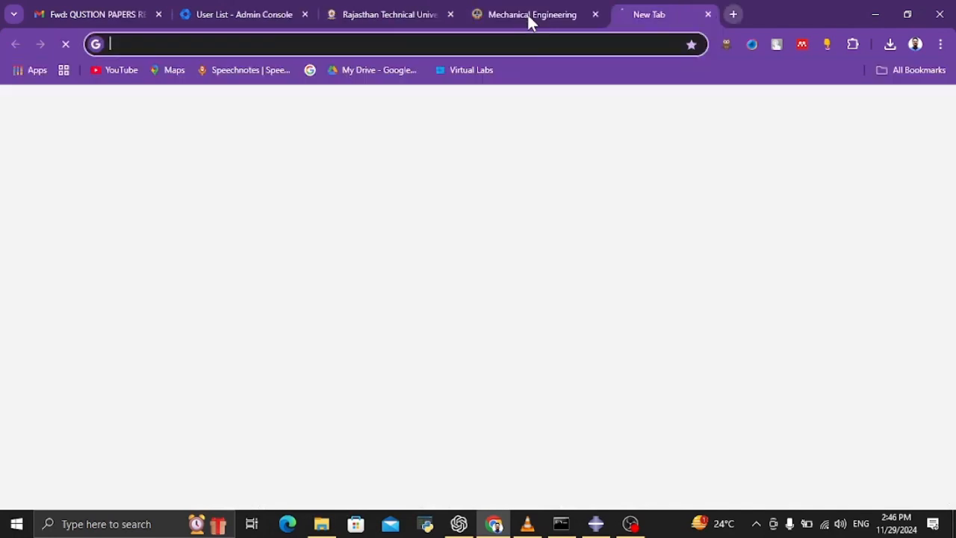
left_click(478, 10)
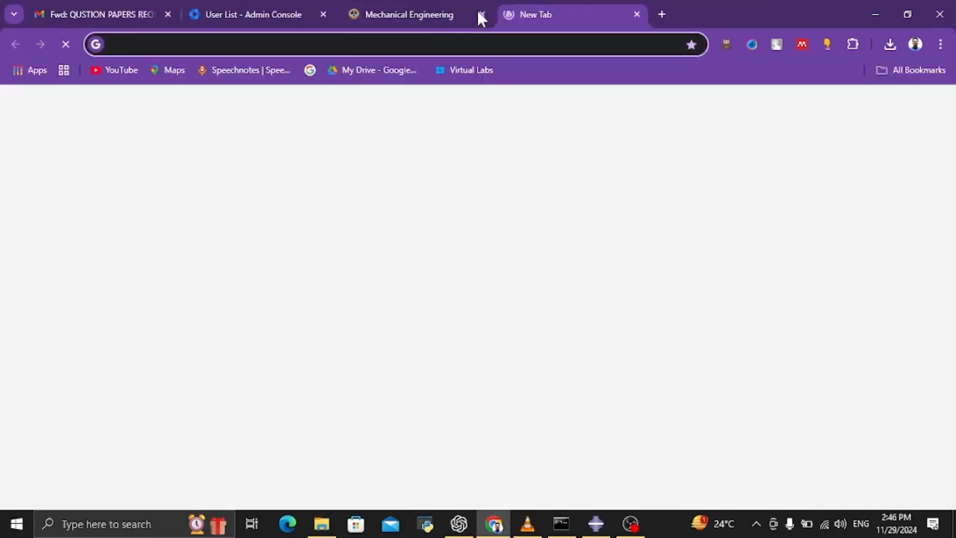
left_click(478, 10)
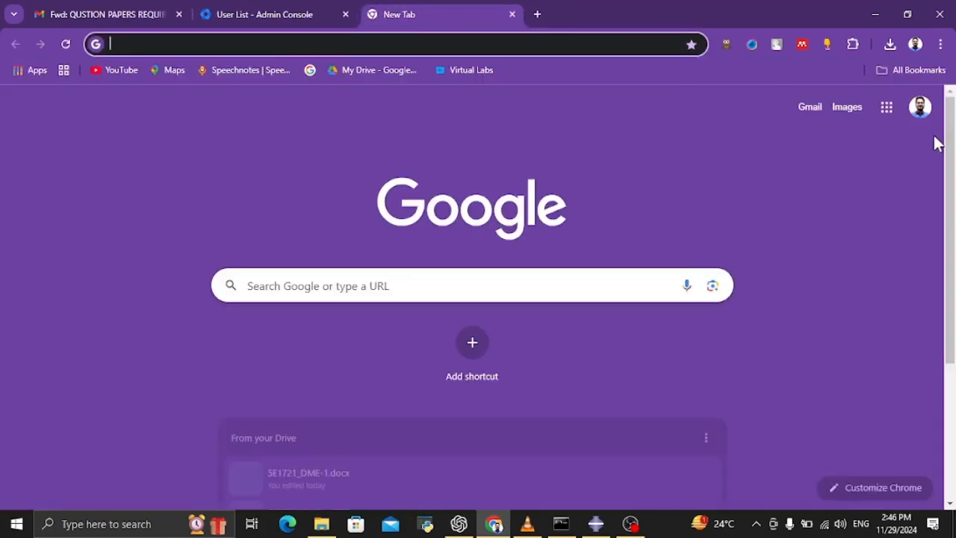
Open Google Drive and go to the ODD SEM folder inside Teaching@MLVTEC and 2024-2025
left_click(888, 108)
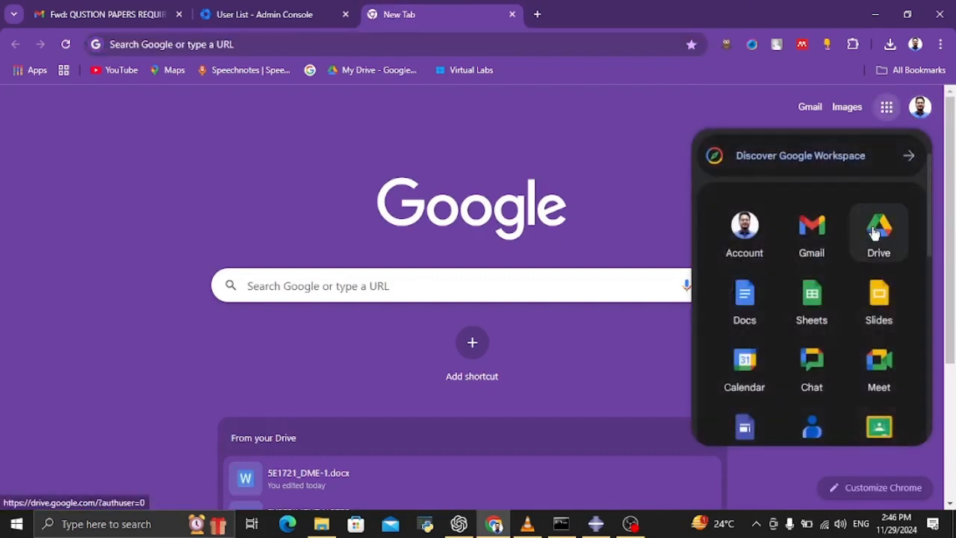
left_click(875, 220)
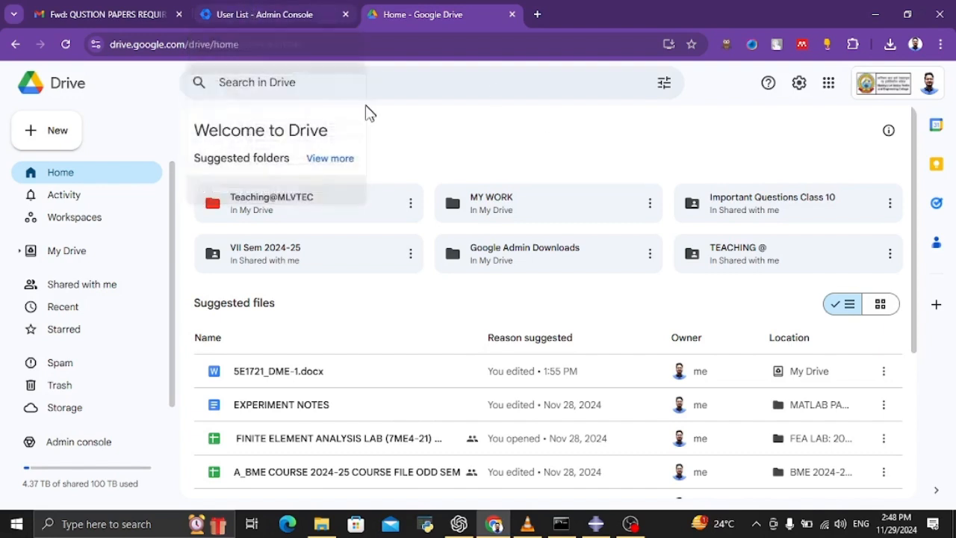
left_click(314, 204)
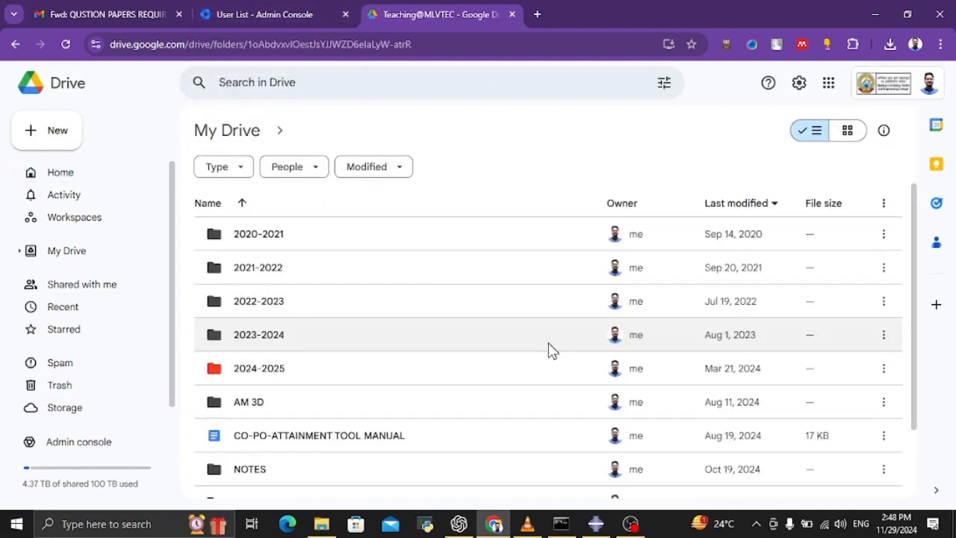
left_click(259, 370)
double_click(259, 371)
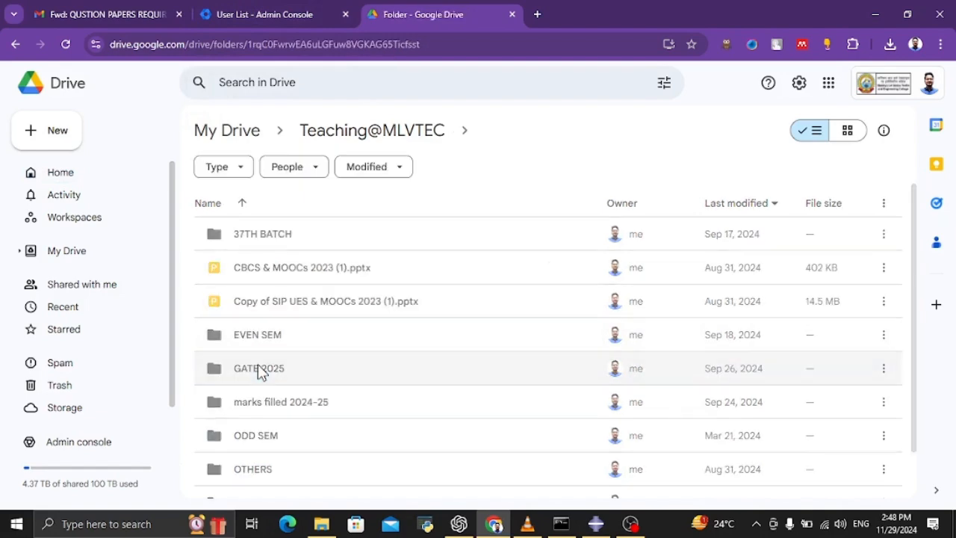
scroll(258, 314, "down", 1)
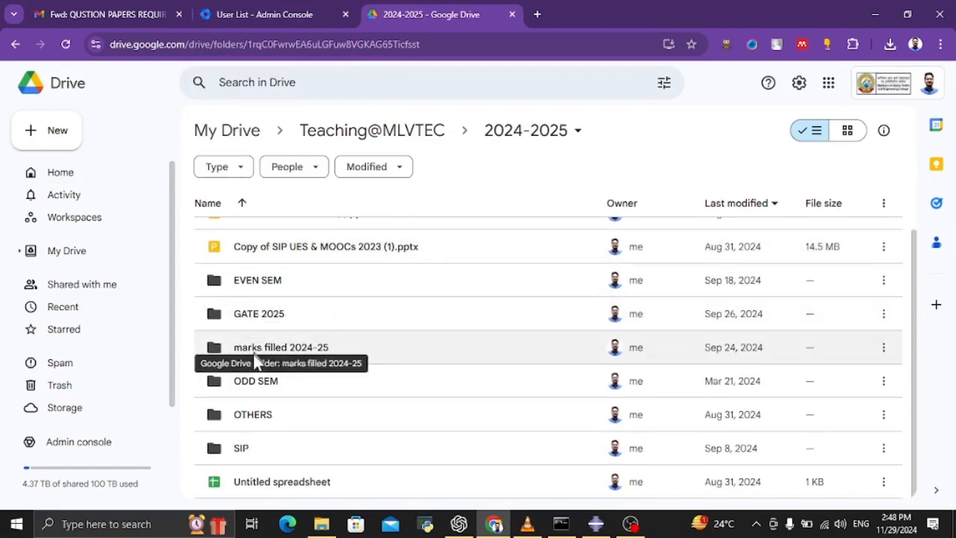
double_click(257, 382)
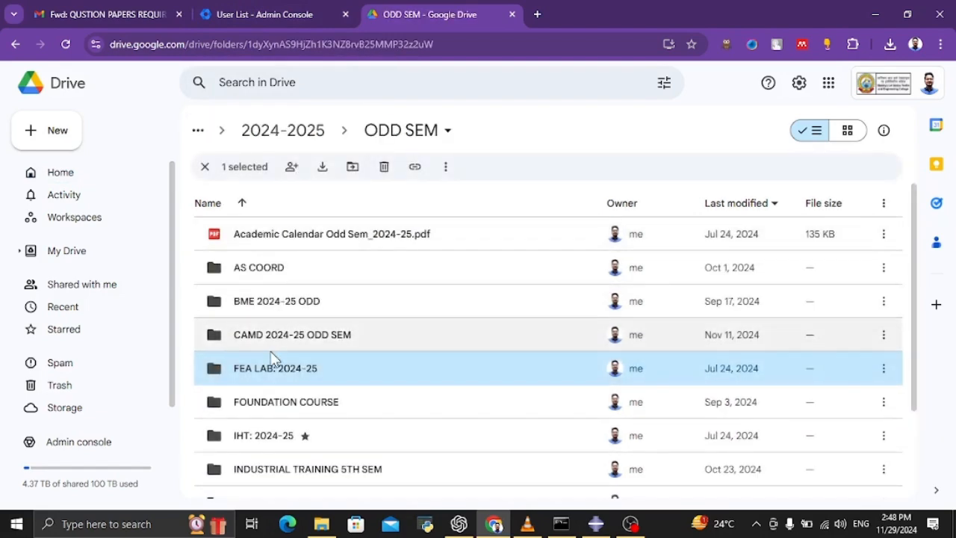
Open the file fea lab-1.pdf from the FEA LAB: 2024-25 folder
scroll(271, 365, "down", 1)
double_click(277, 317)
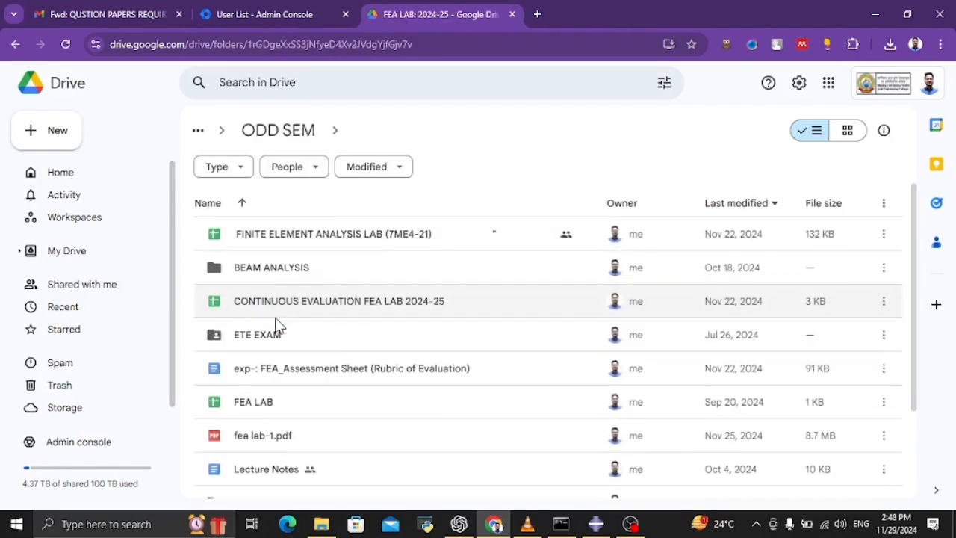
scroll(265, 407, "down", 1)
left_click(256, 401)
double_click(256, 402)
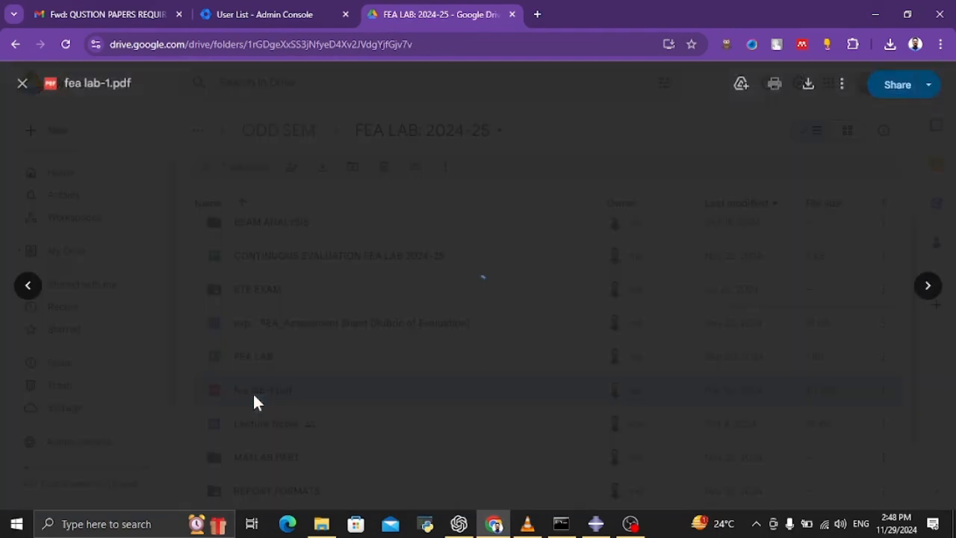
Examine Table 2.1 in the PDF for the bottom-edge and top-edge boundary conditions of each support type
scroll(460, 383, "down", 20)
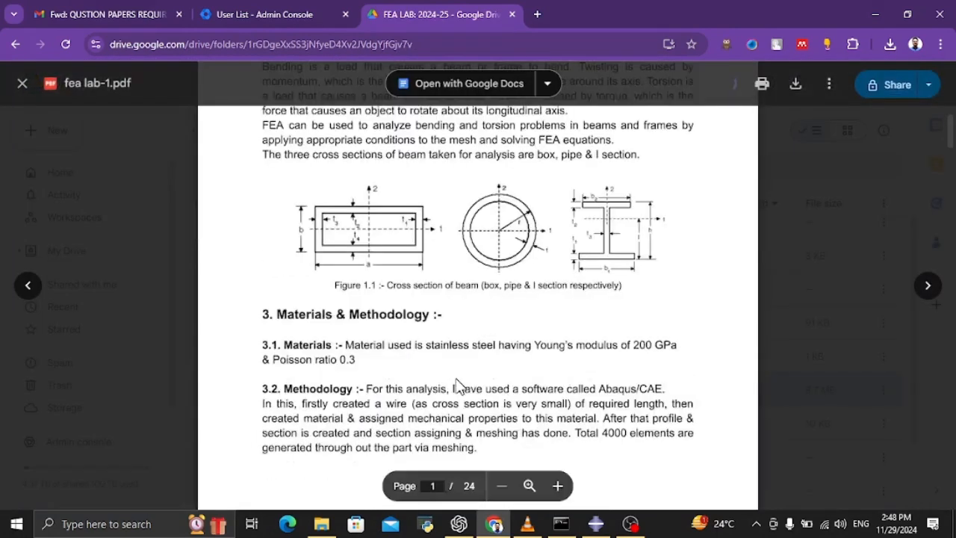
scroll(460, 382, "down", 3)
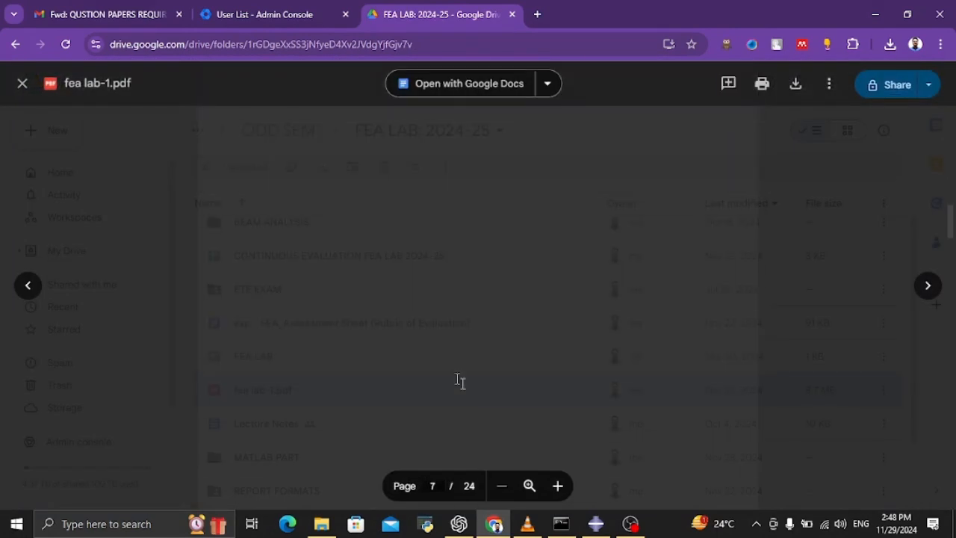
scroll(460, 382, "up", 10)
scroll(461, 383, "up", 4)
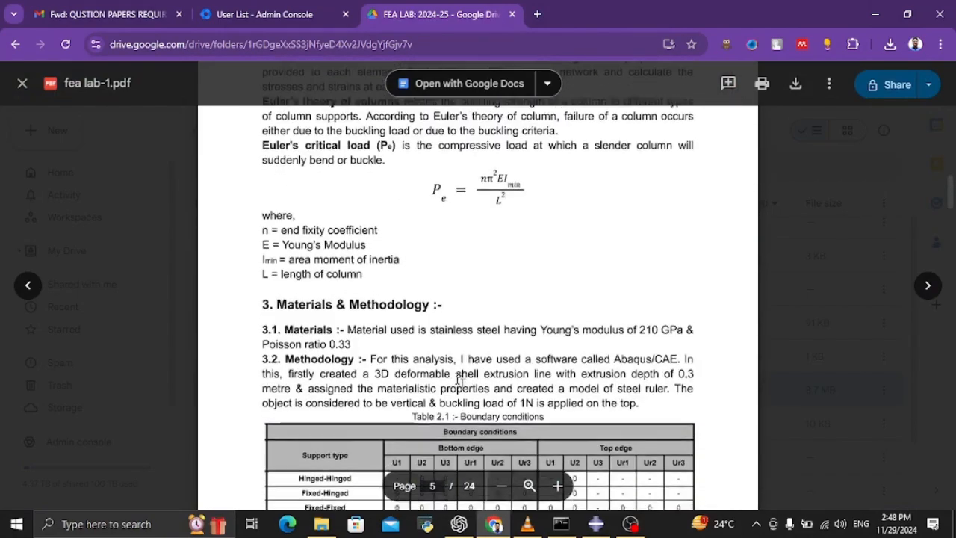
scroll(460, 383, "down", 2)
scroll(460, 382, "up", 3, "ctrl")
scroll(460, 382, "up", 2)
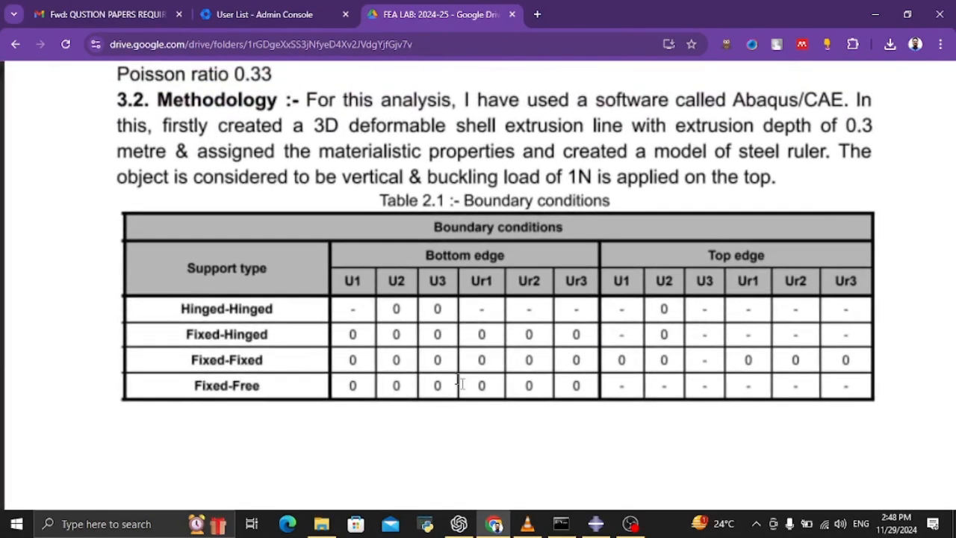
scroll(460, 383, "up", 2, "ctrl")
scroll(458, 379, "down", 1, "ctrl")
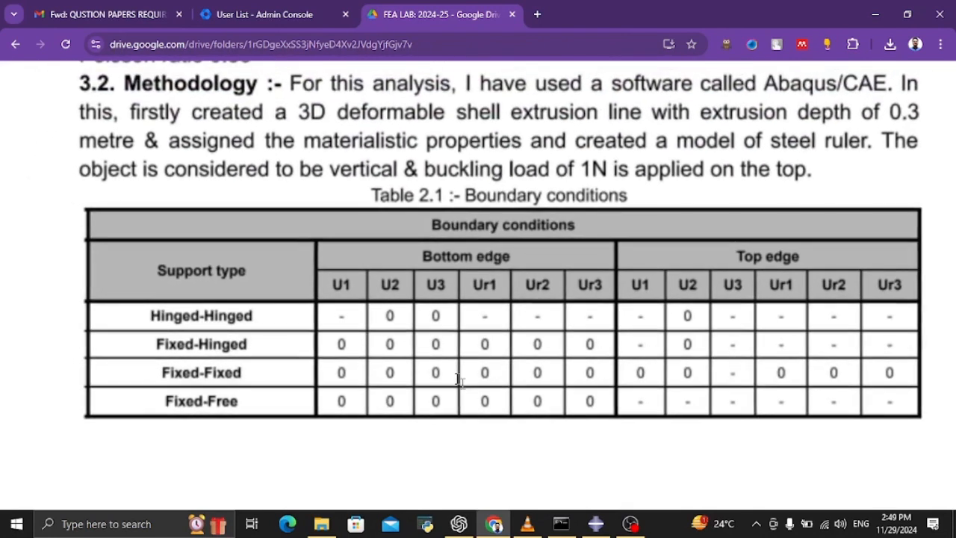
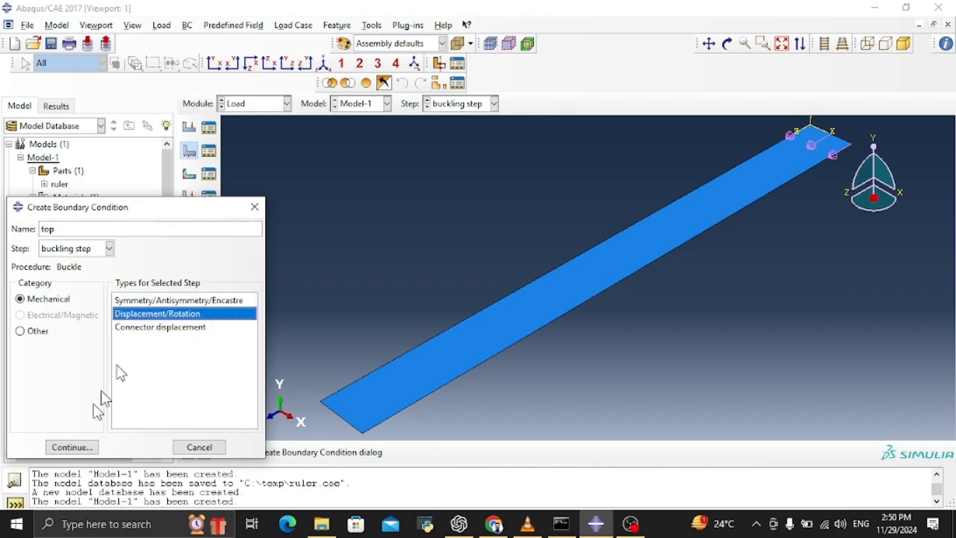
Apply the top Displacement/Rotation boundary condition to the ruler's short edge at the origin with U2 set to 0
left_click(73, 449)
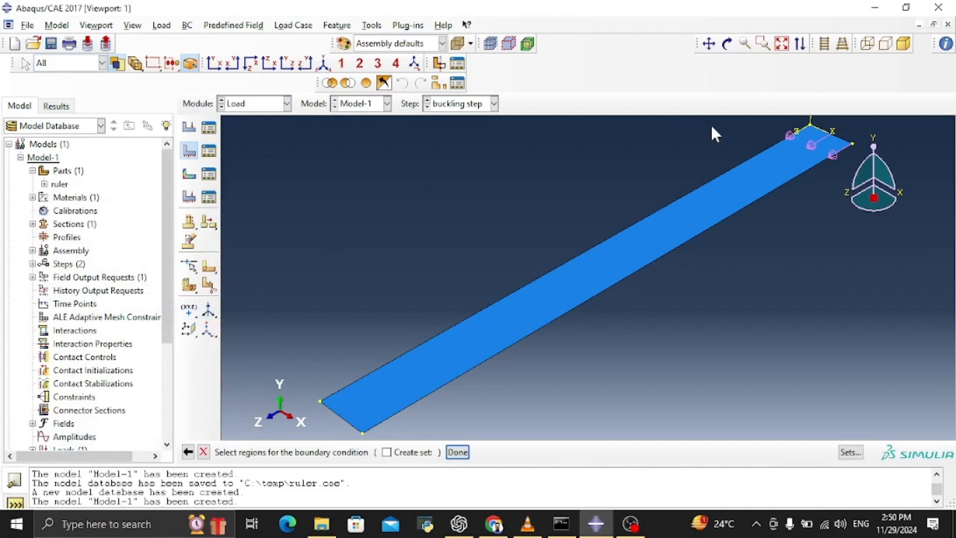
left_click(842, 145)
left_click(457, 452)
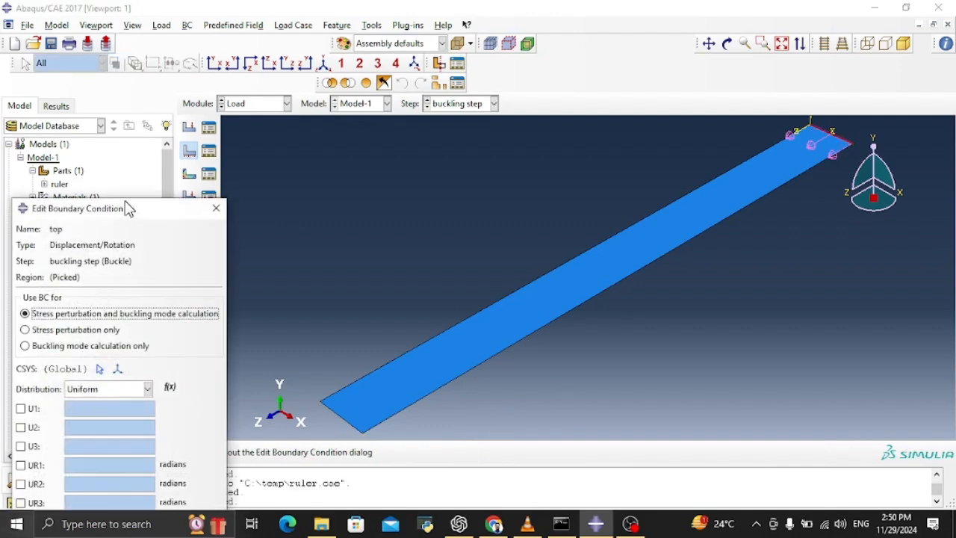
left_click_drag(129, 208, 134, 66)
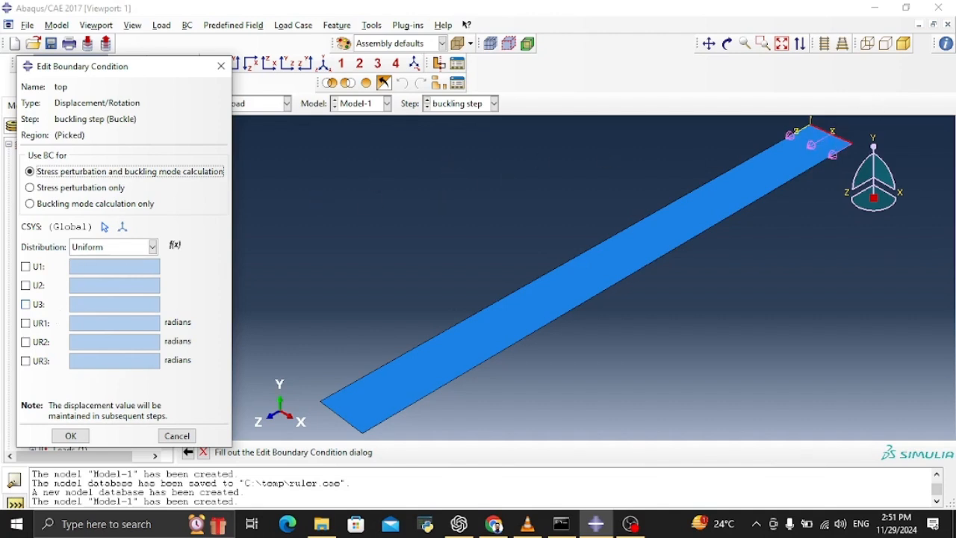
left_click(27, 287)
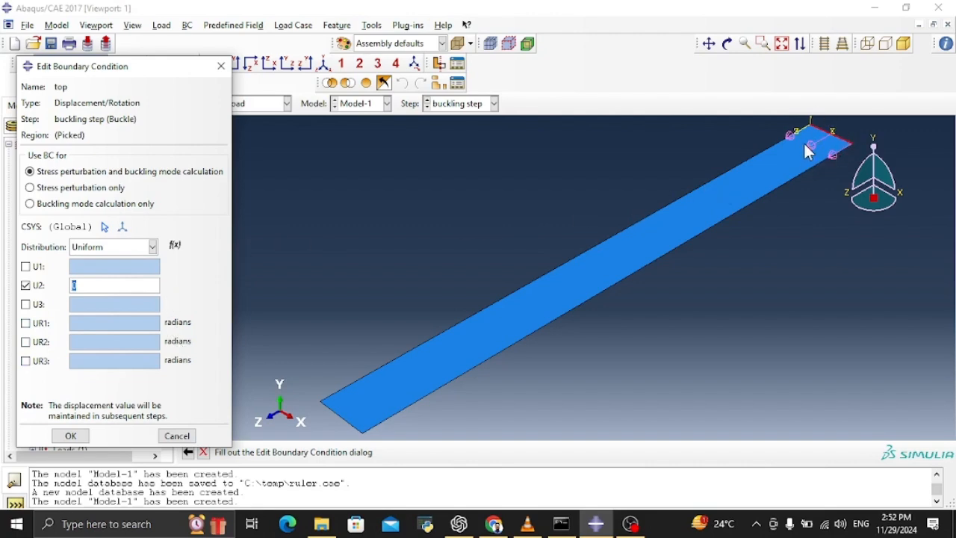
left_click(71, 436)
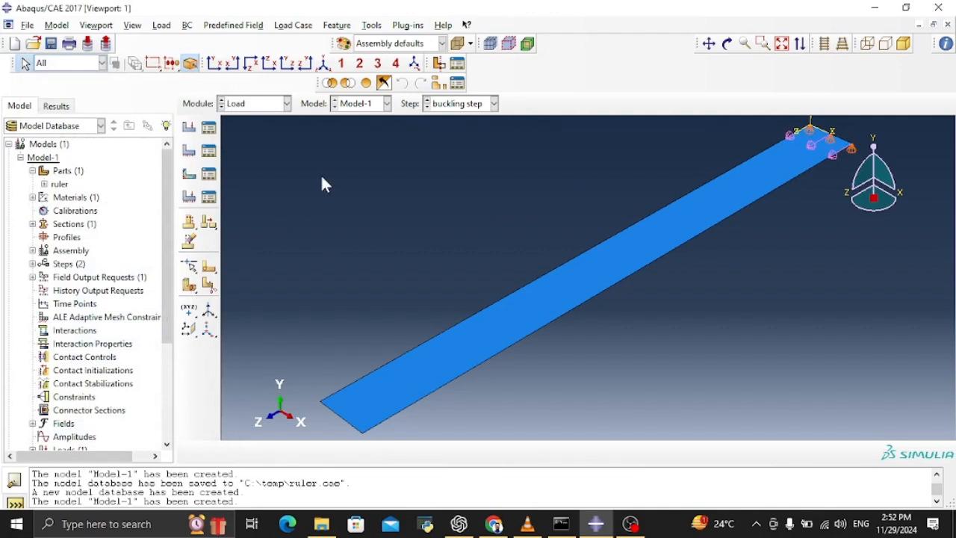
Create a Displacement/Rotation boundary condition named bottom in the buckling step on the ruler's short edge opposite the origin
left_click(270, 112)
left_click(268, 112)
left_click(189, 153)
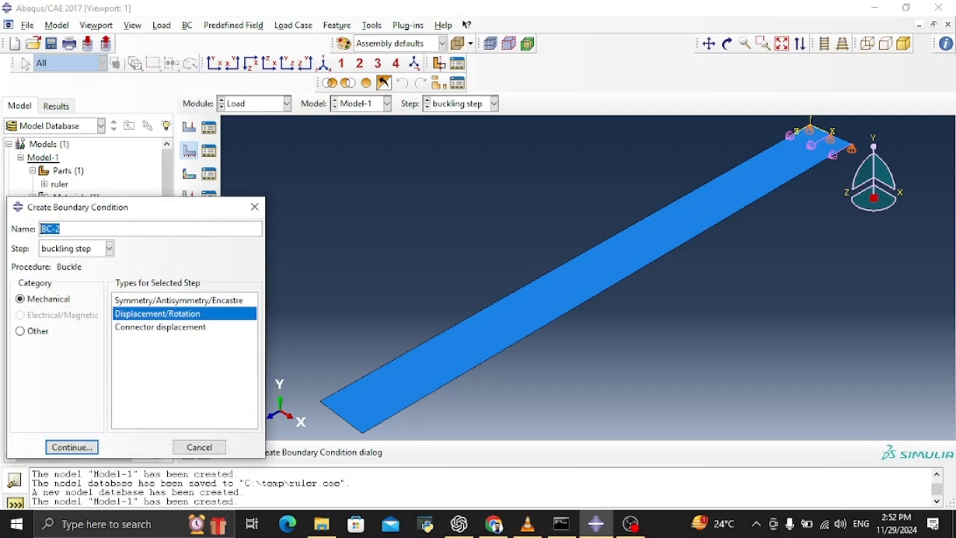
type("bottom")
left_click(62, 446)
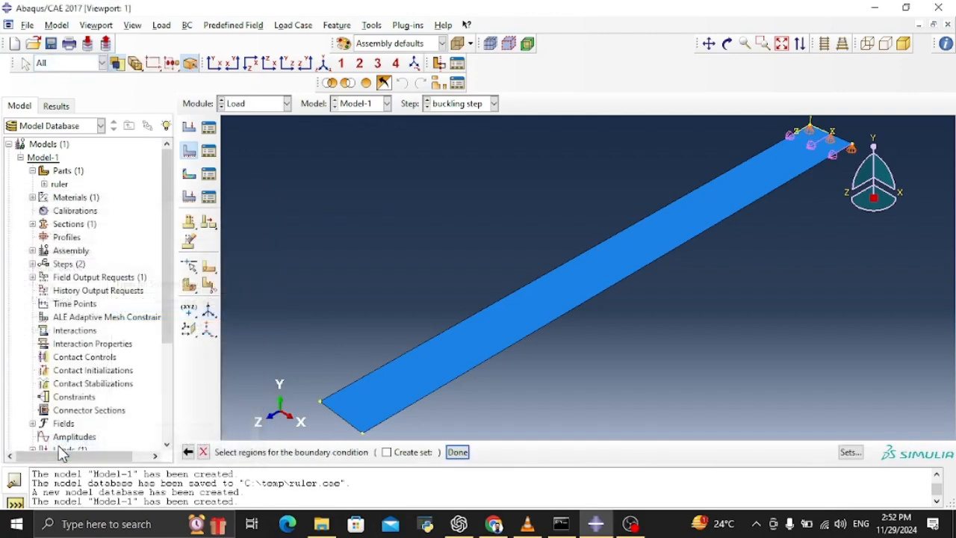
left_click(340, 416)
left_click(338, 416)
left_click(457, 452)
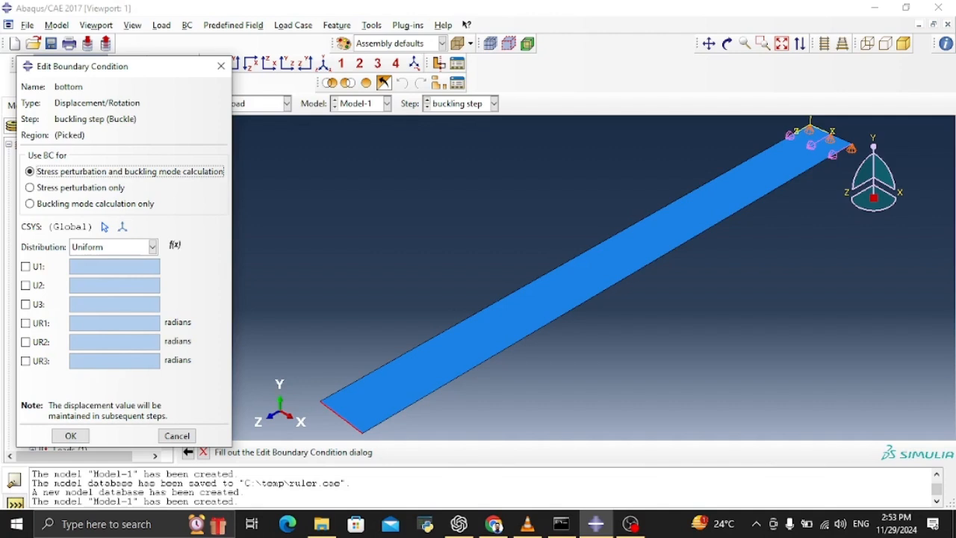
Constrain U2 and U3 to 0 in the bottom boundary condition
left_click(39, 289)
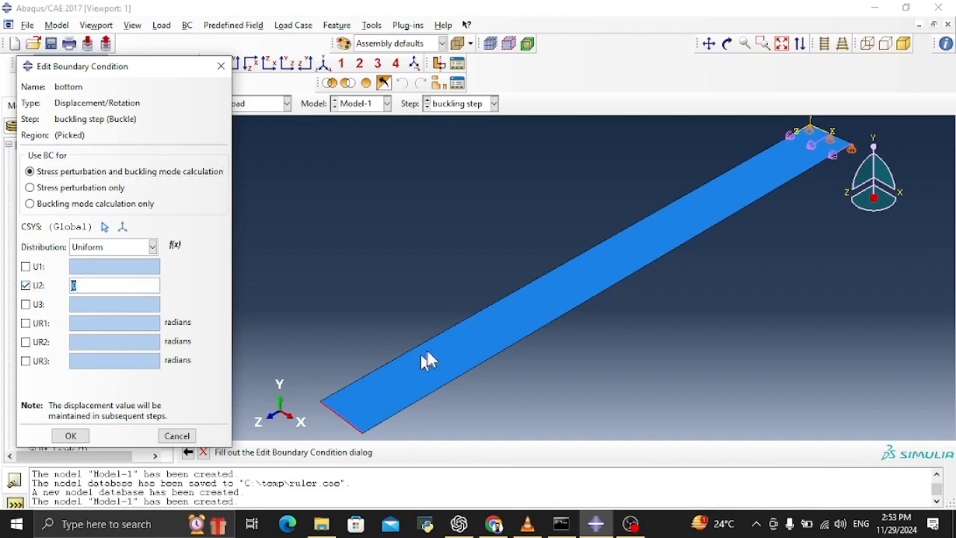
left_click(37, 304)
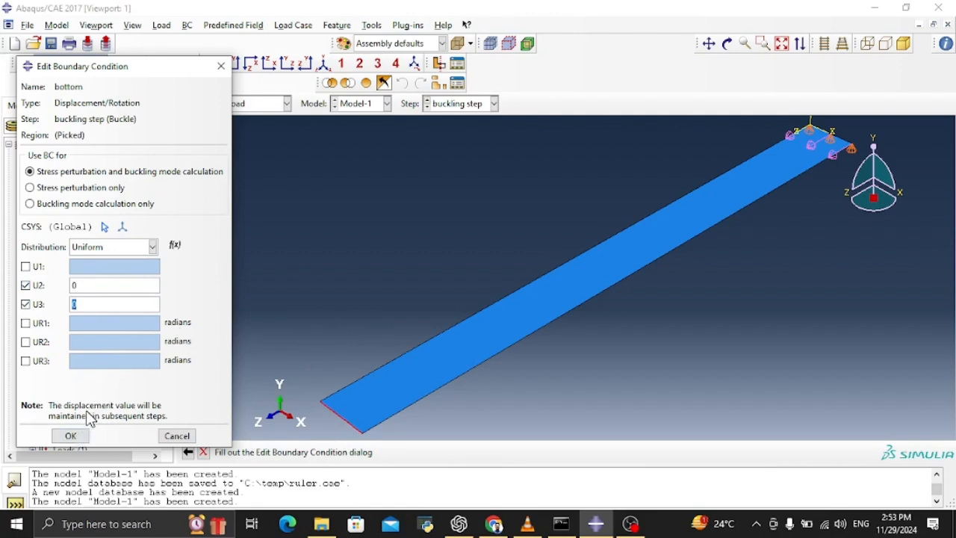
left_click(71, 436)
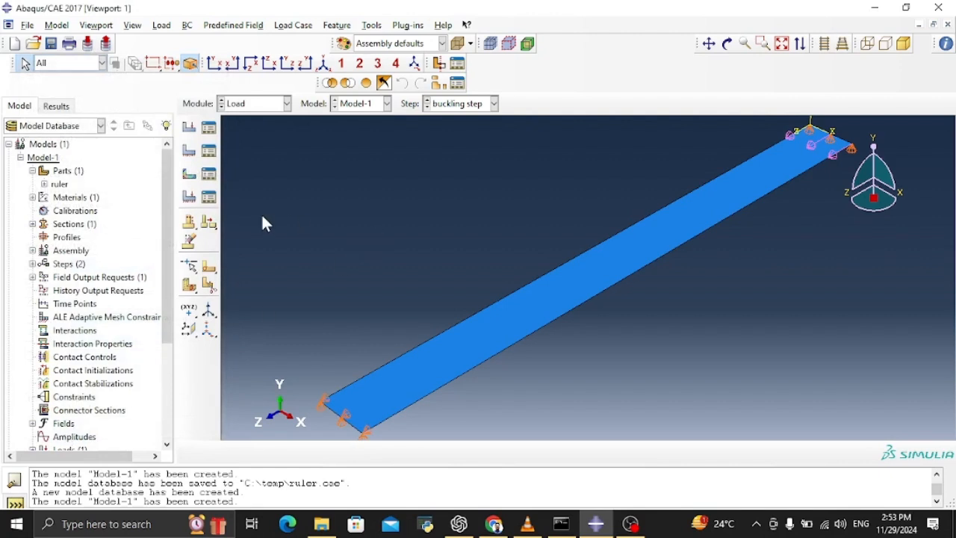
Switch to the Mesh module and make the part ruler the meshing object instead of the assembly
left_click(259, 105)
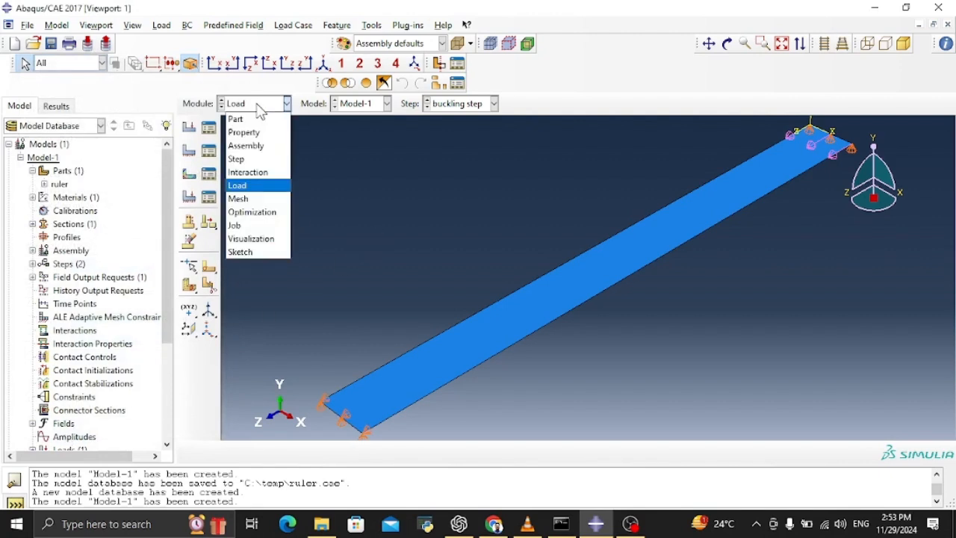
left_click(253, 200)
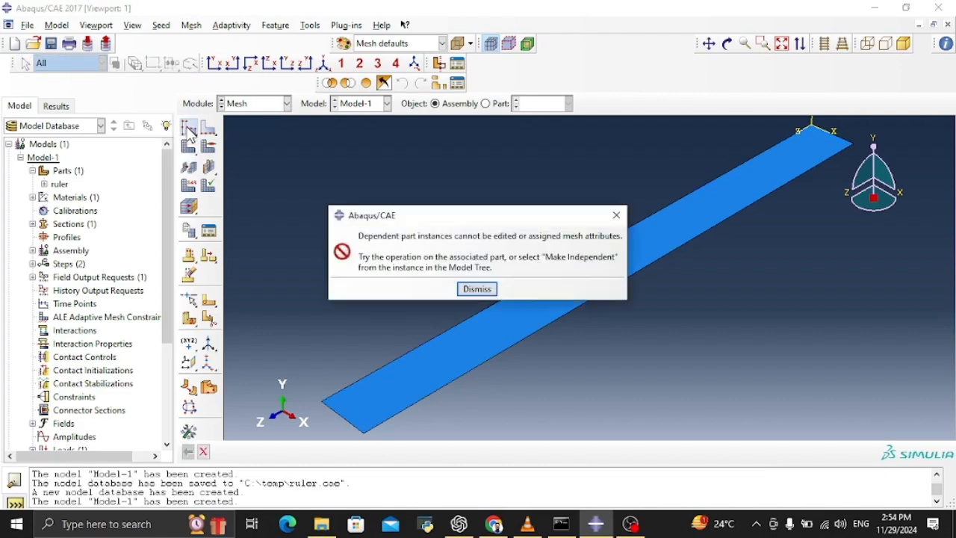
left_click(621, 216)
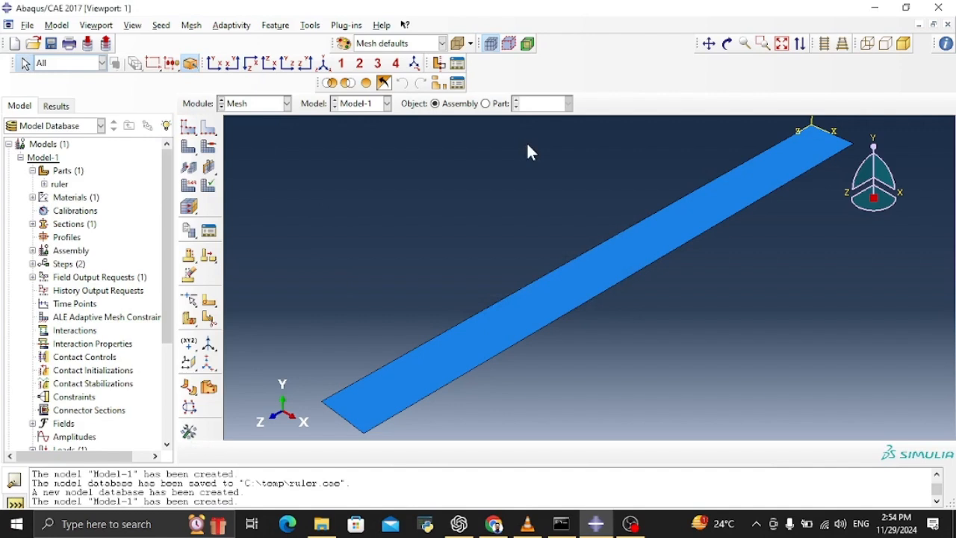
left_click(487, 104)
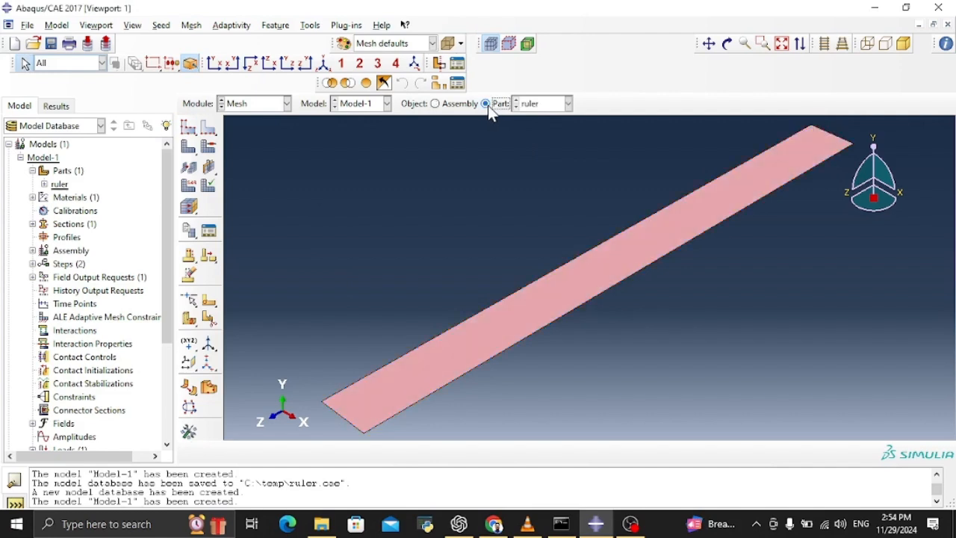
Try to seed the ruler instance with the assembly as meshing object, and switch the meshing object back to the part
left_click(458, 105)
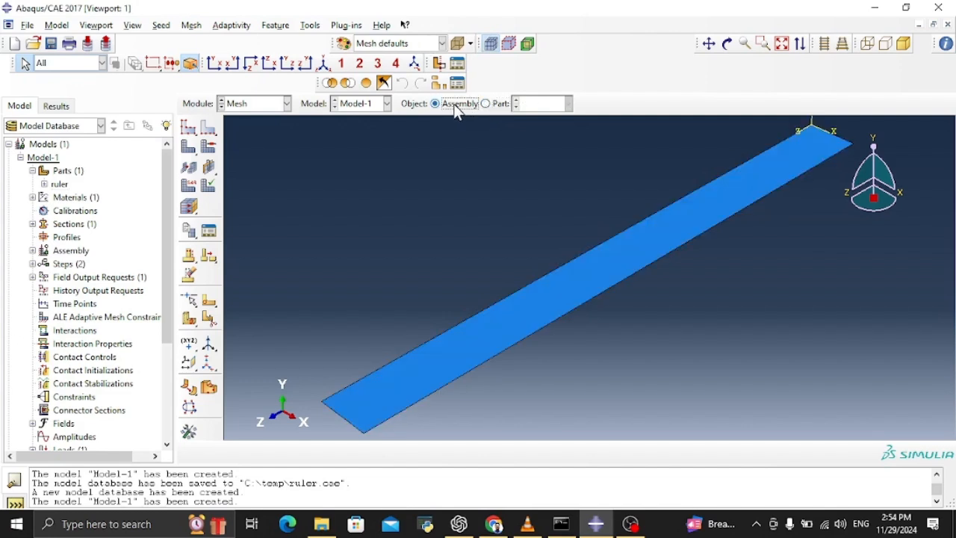
left_click(188, 127)
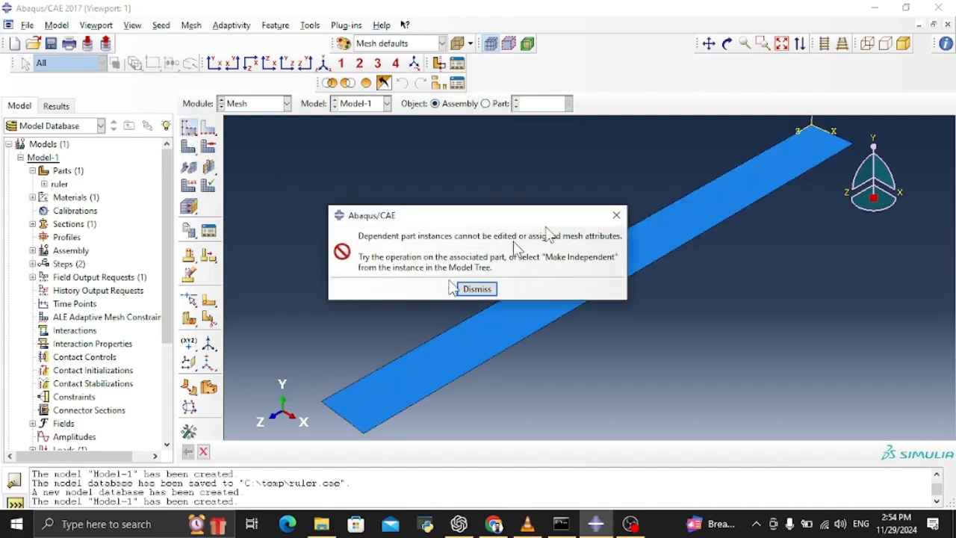
left_click(623, 214)
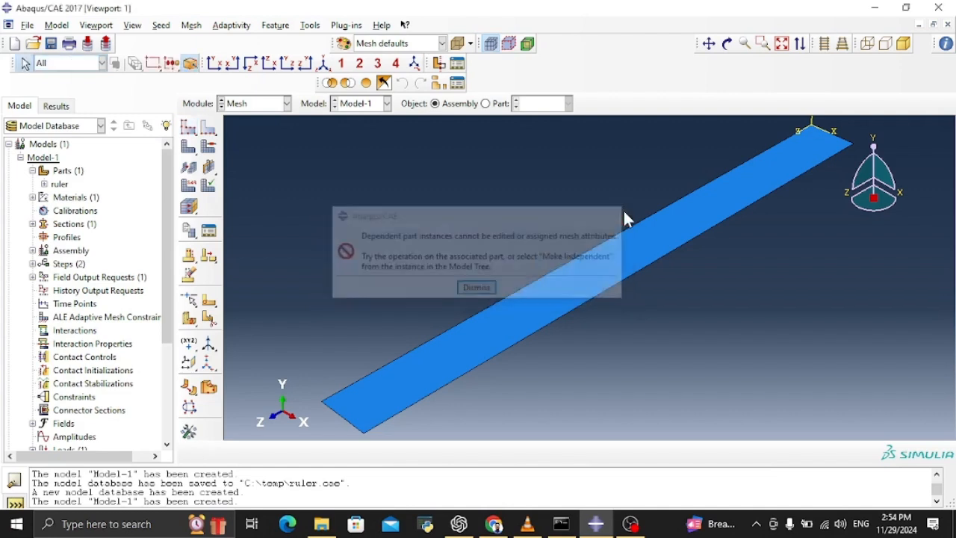
left_click(499, 104)
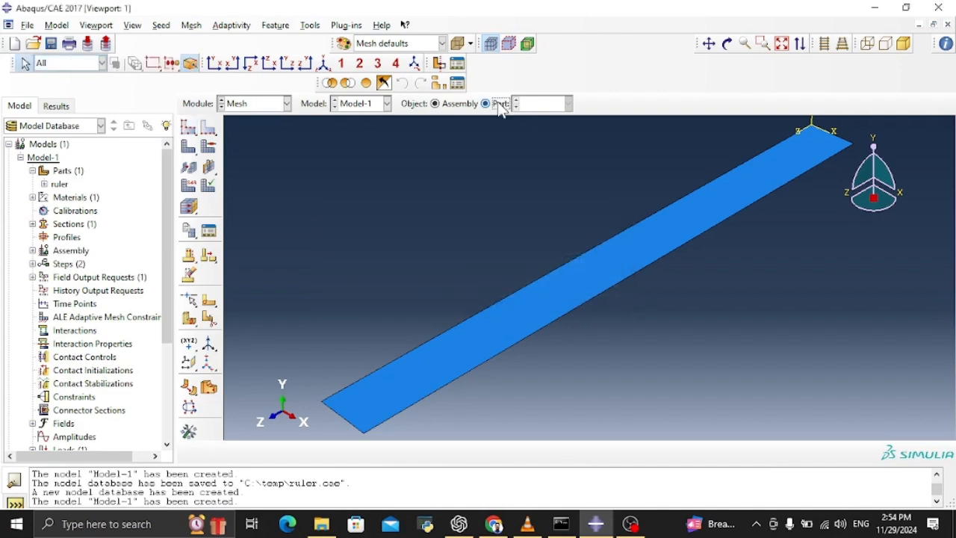
Seed the part ruler with an approximate global size of 0.005 and generate its mesh
left_click(193, 137)
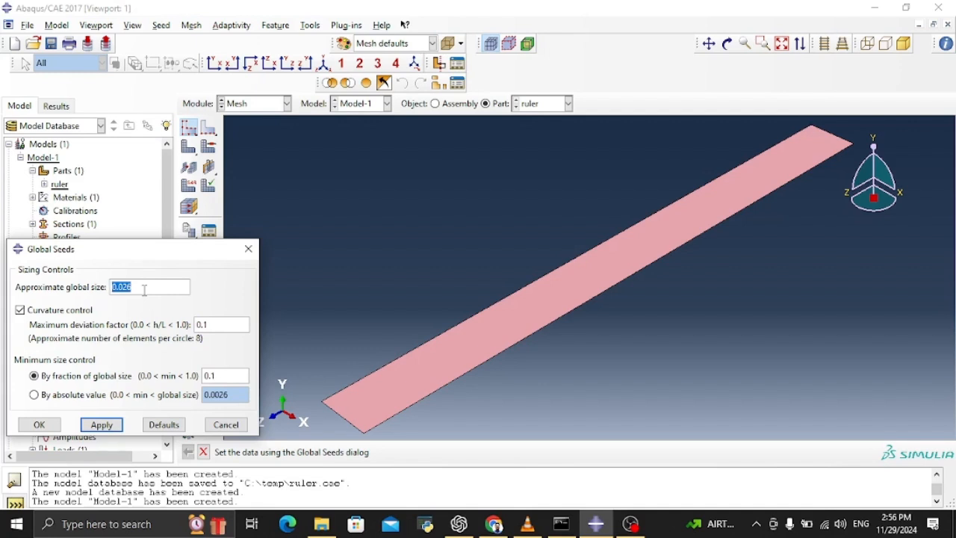
type(".005")
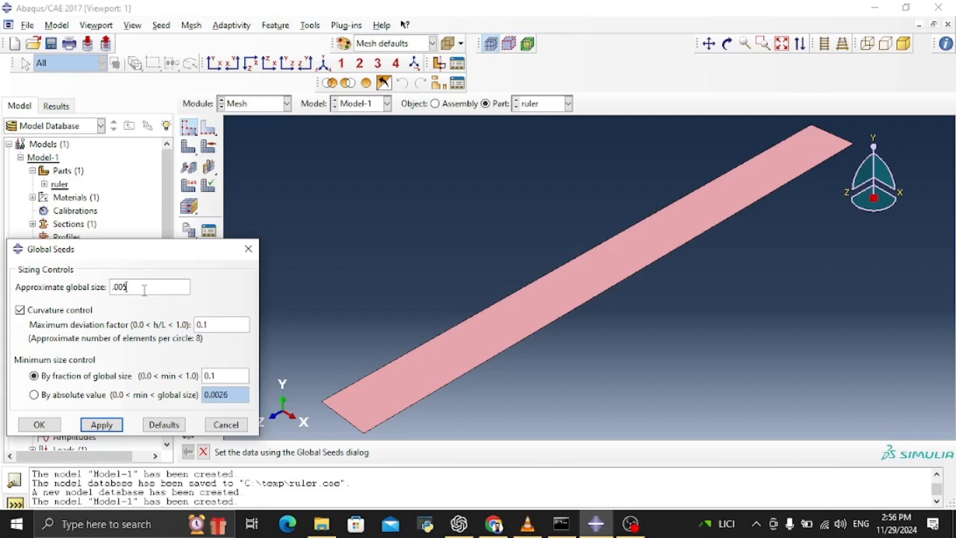
left_click(110, 426)
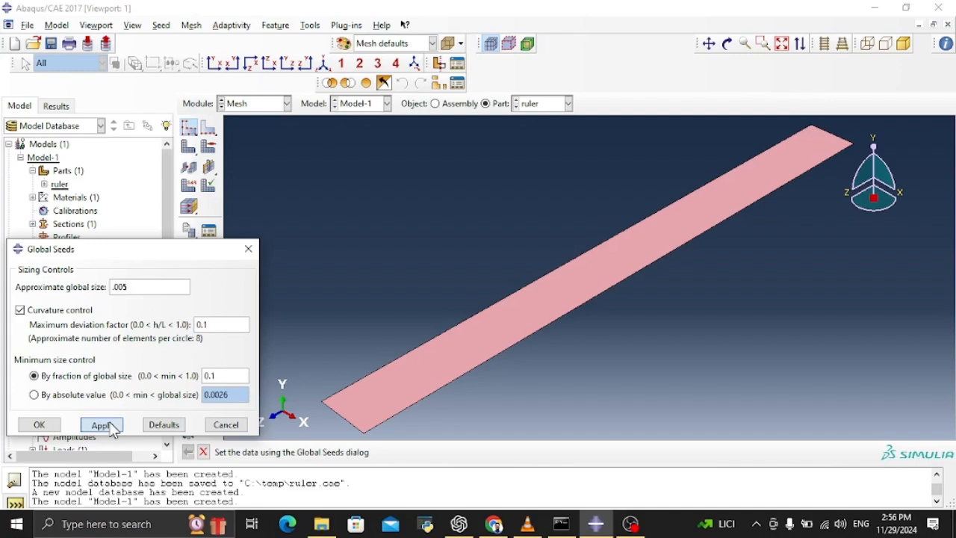
left_click(47, 425)
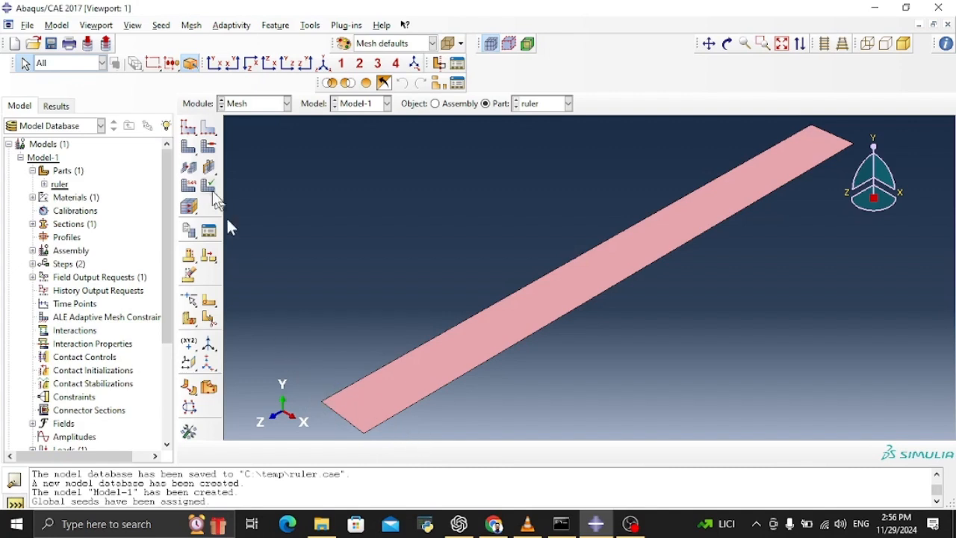
left_click(191, 149)
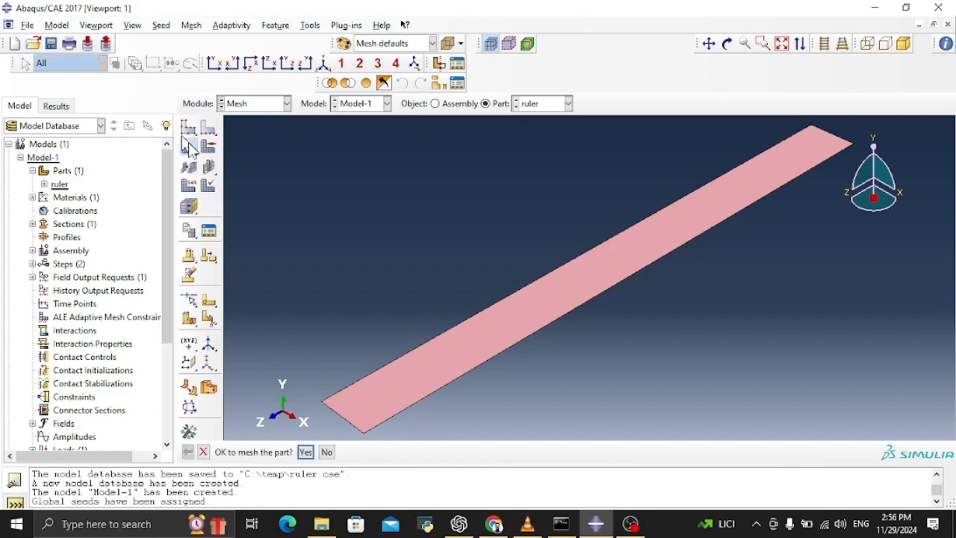
left_click(306, 453)
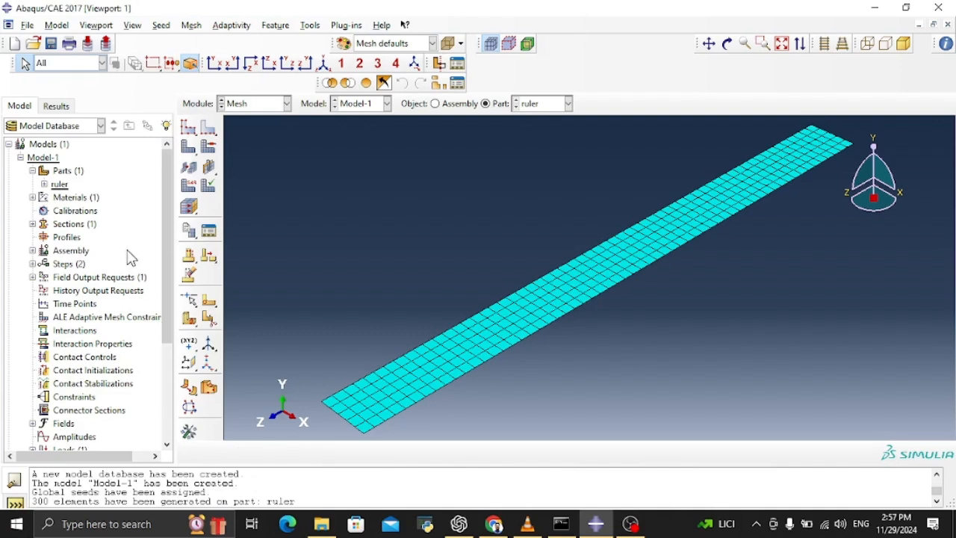
In the Job module, create a full analysis job named hh_abcd1234 for Model-1 with the default settings
left_click(239, 104)
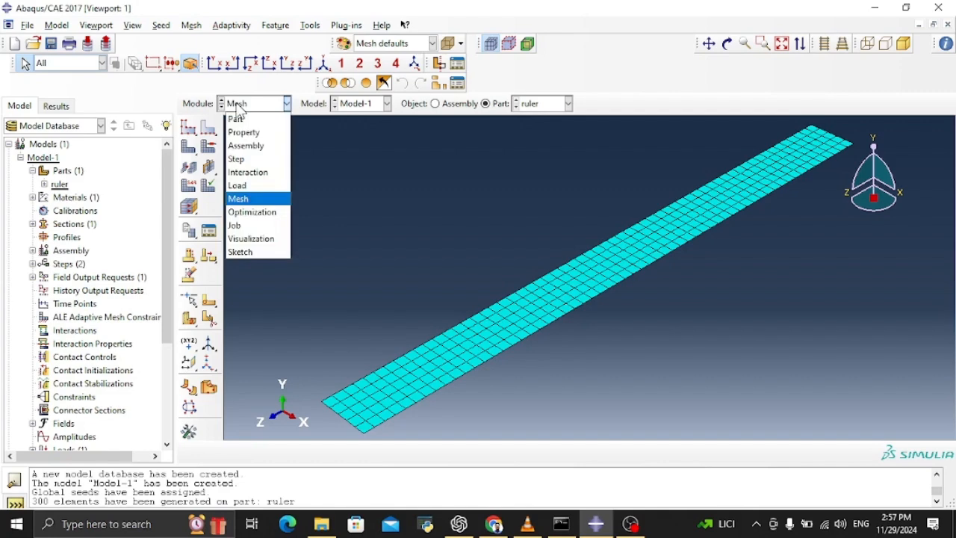
left_click(251, 227)
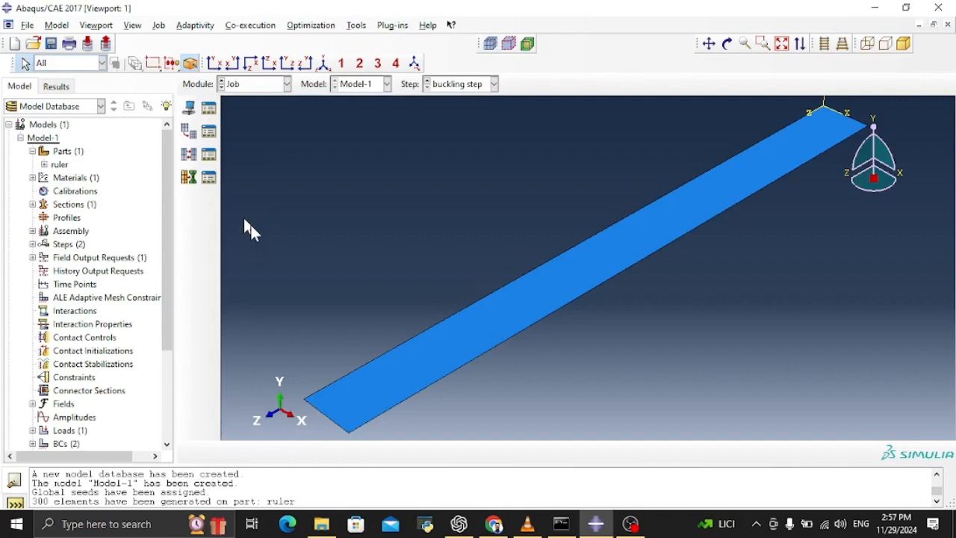
left_click(190, 112)
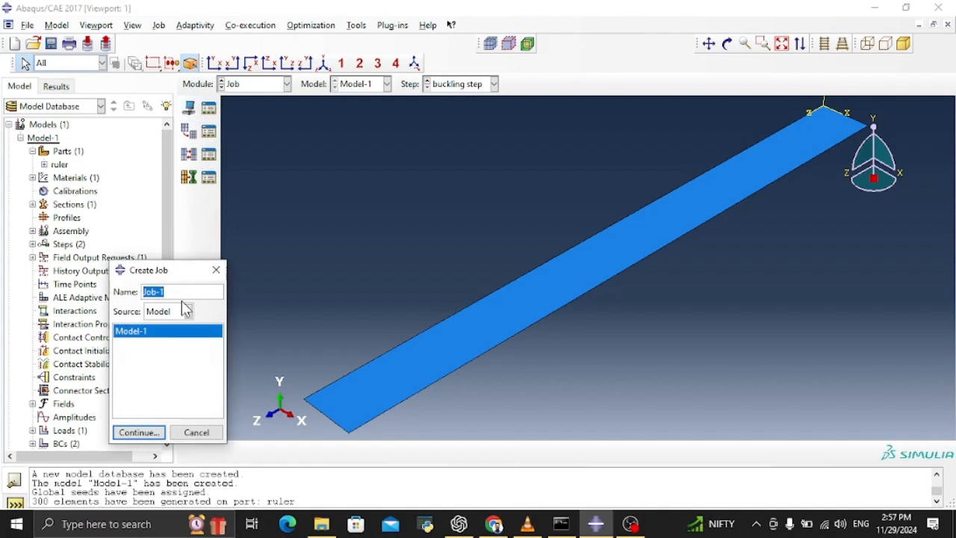
type("hh")
type("_abc")
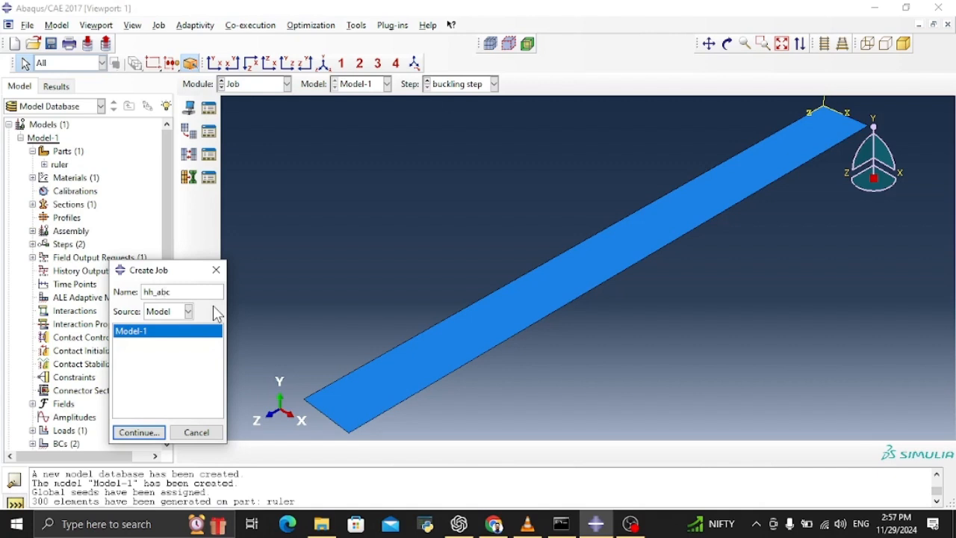
type("d1234")
left_click(140, 433)
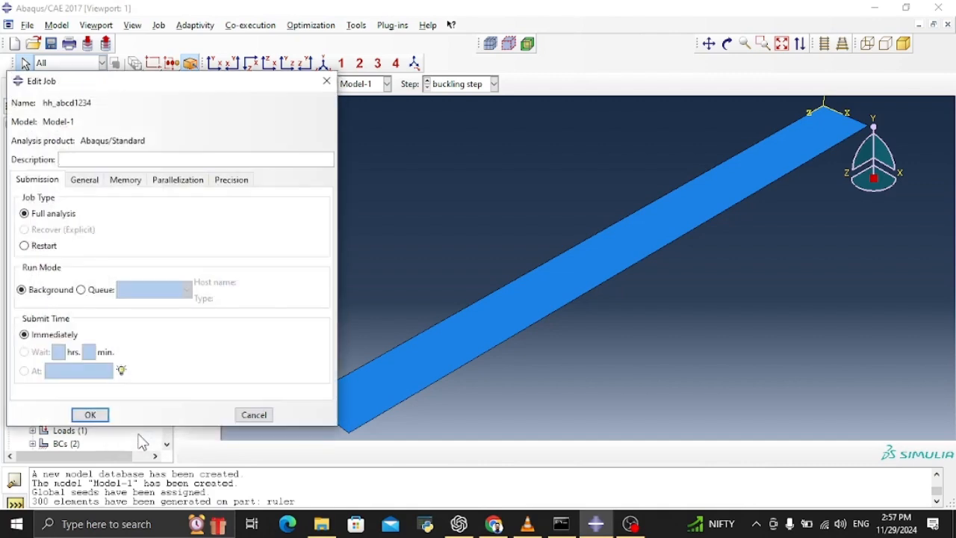
left_click(91, 416)
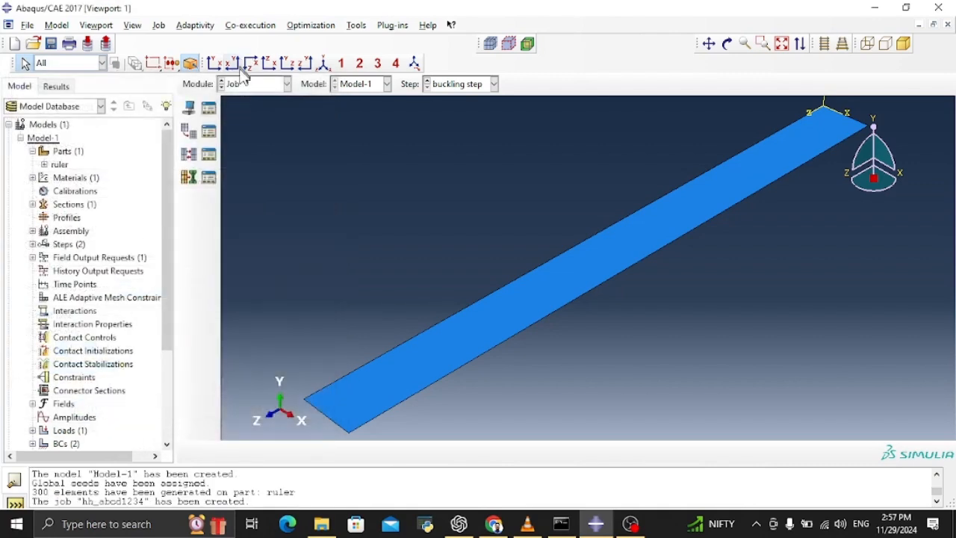
Submit the job hh_abcd1234 and display its results as contours on the deformed shape
left_click(209, 108)
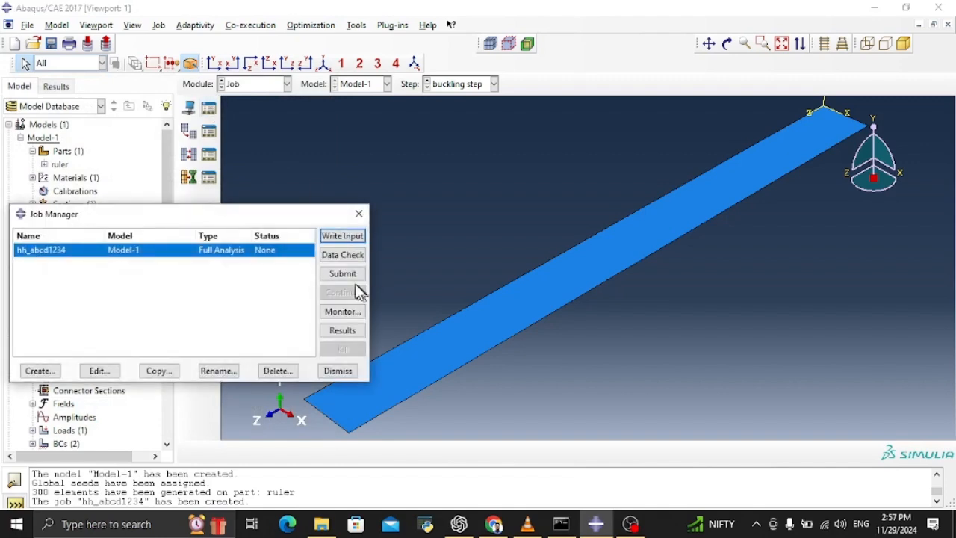
left_click(345, 276)
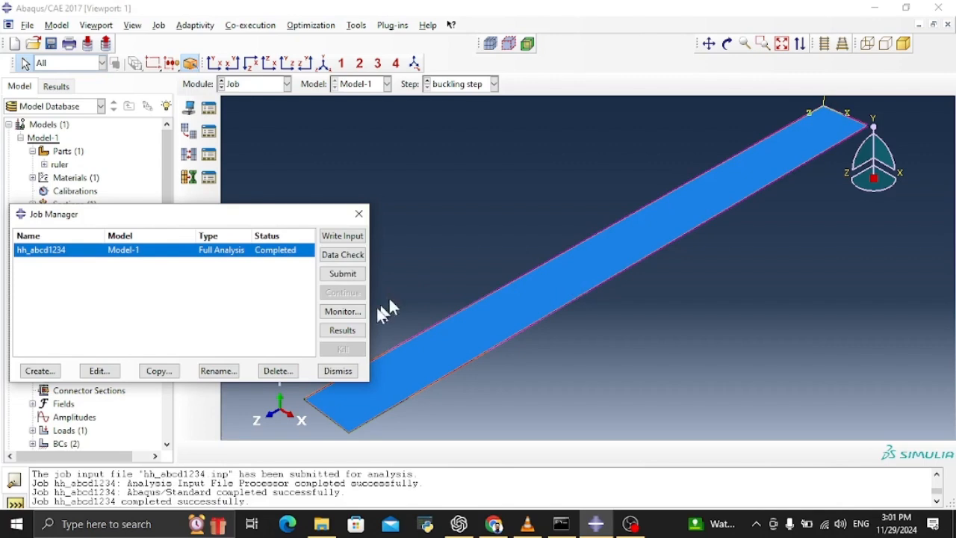
left_click(343, 330)
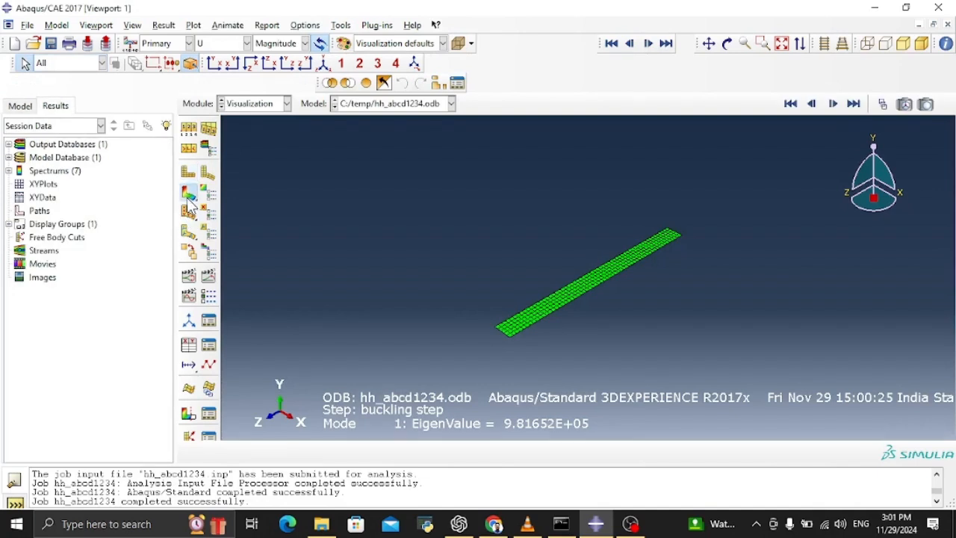
left_click(189, 199)
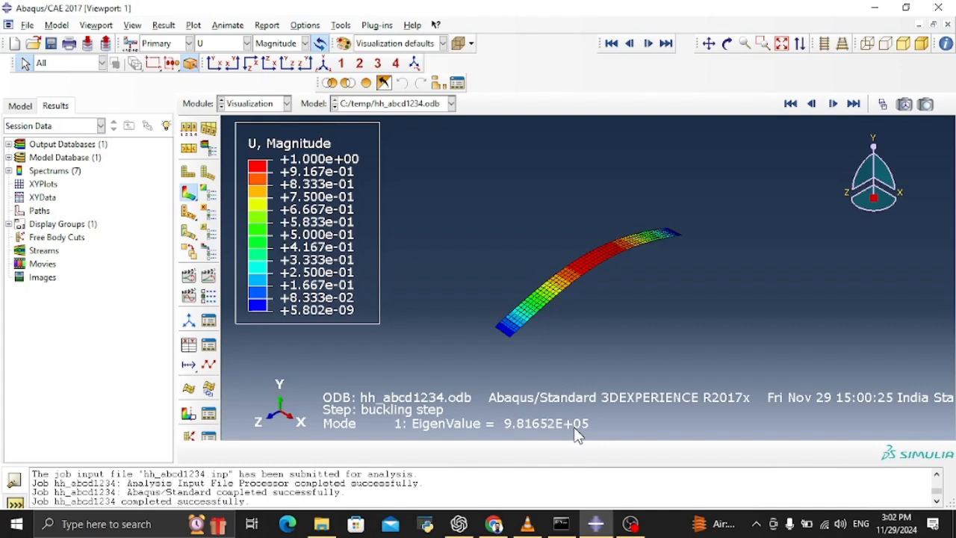
Switch to the Windows Calculator app and maximize its window
left_click(2, 534)
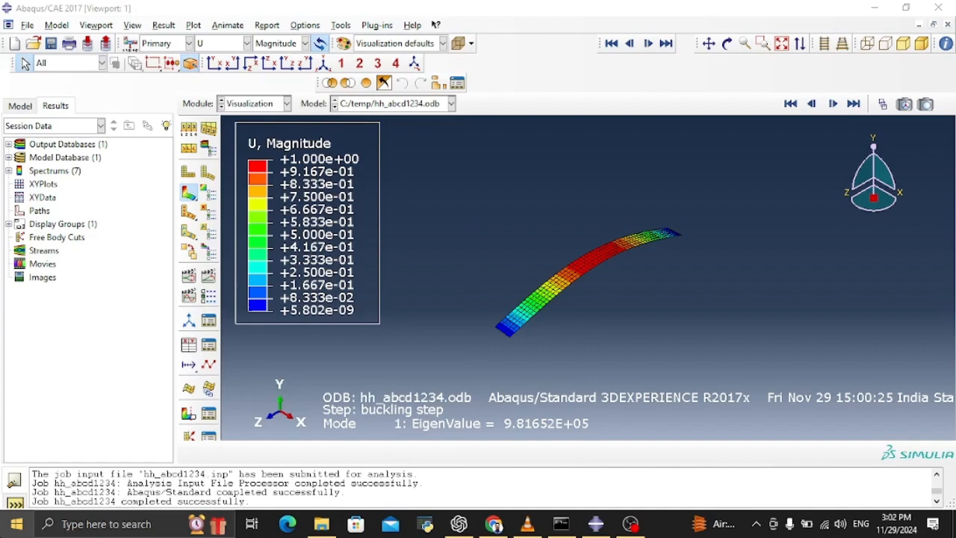
type("calc")
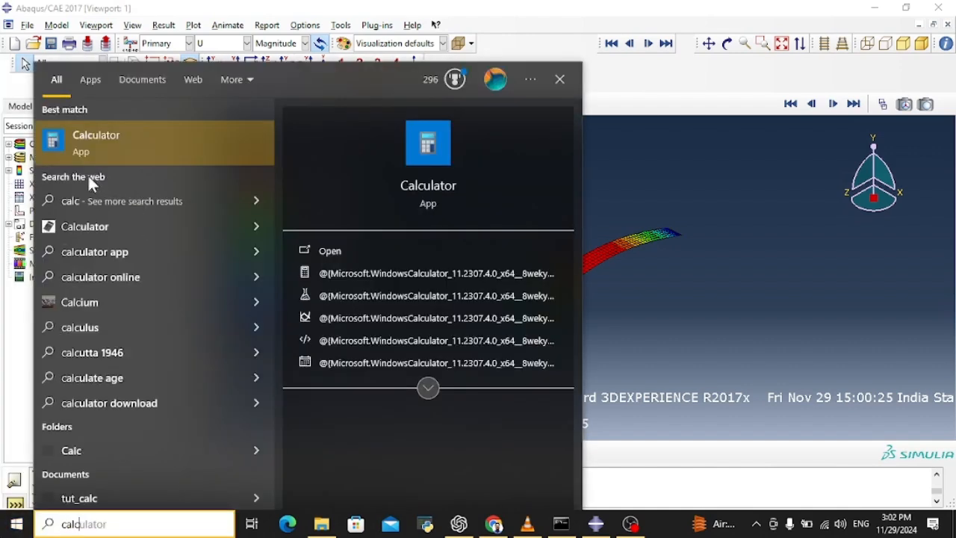
left_click(99, 141)
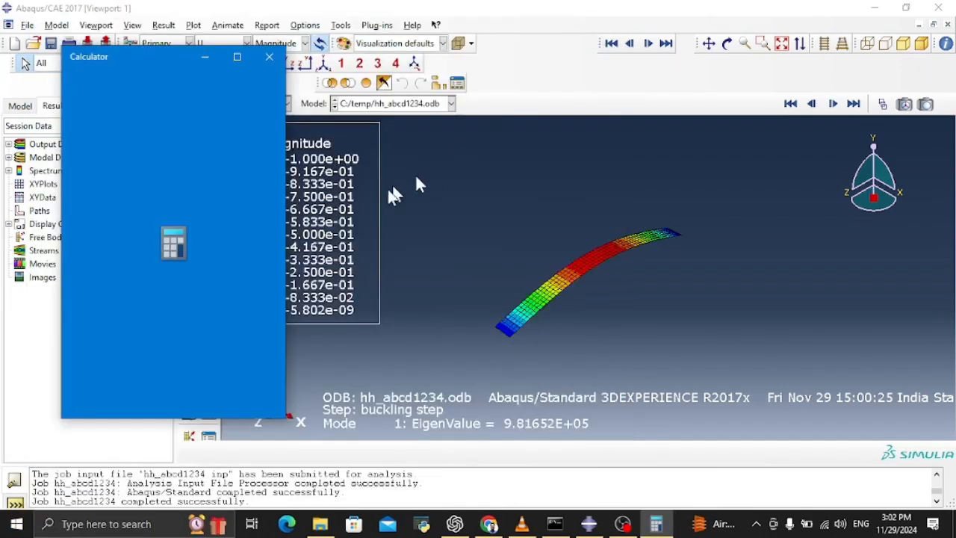
left_click(238, 58)
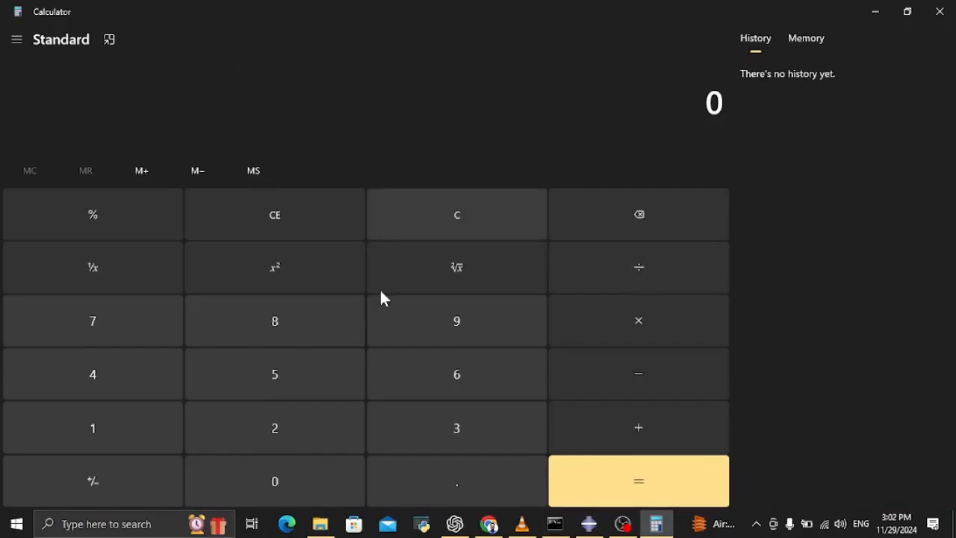
Calculate the buckling eigenvalue 981625 multiplied by 0.026
left_click(460, 334)
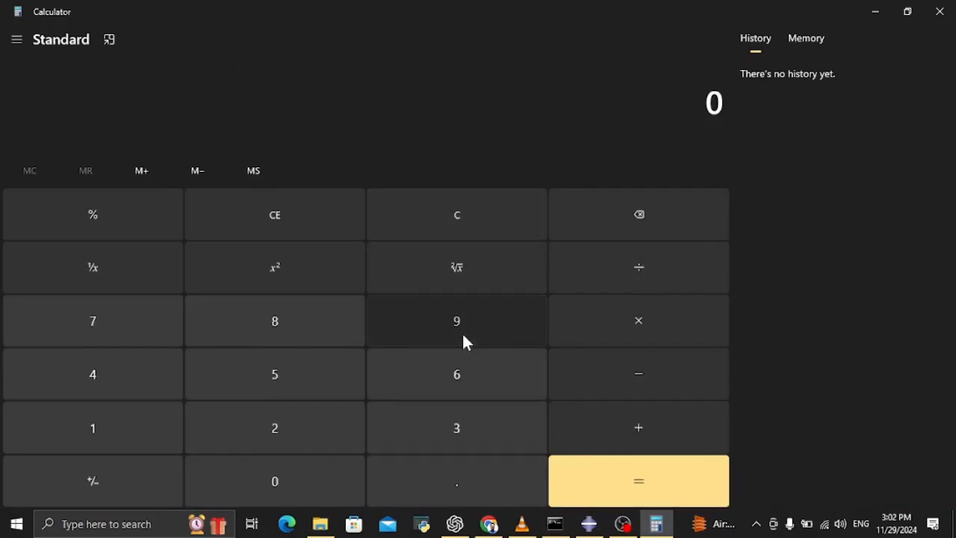
left_click(320, 320)
left_click(122, 428)
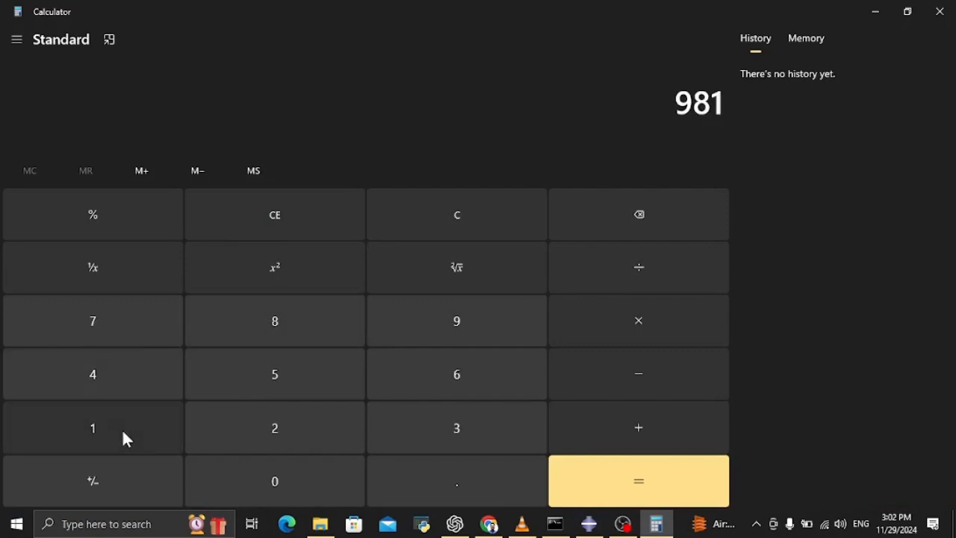
left_click(445, 381)
left_click(314, 435)
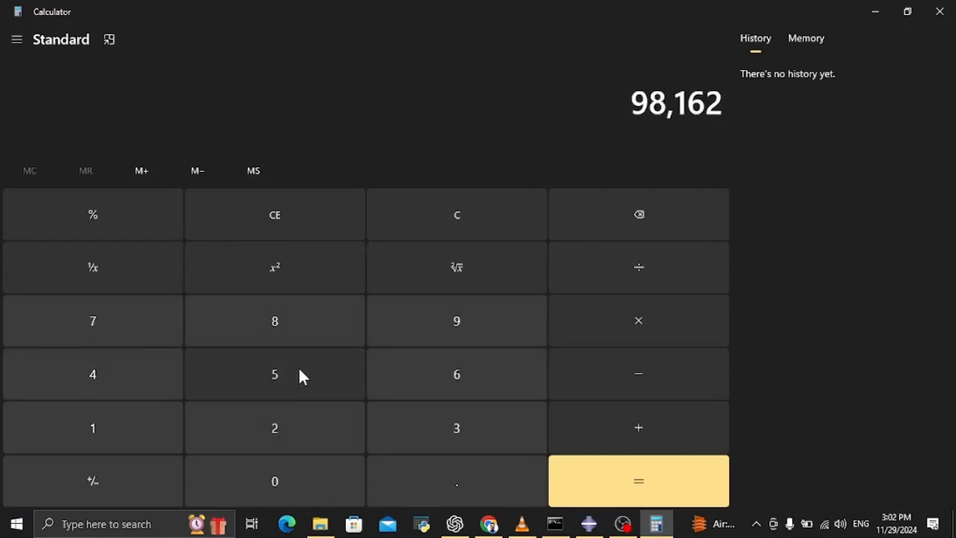
left_click(300, 369)
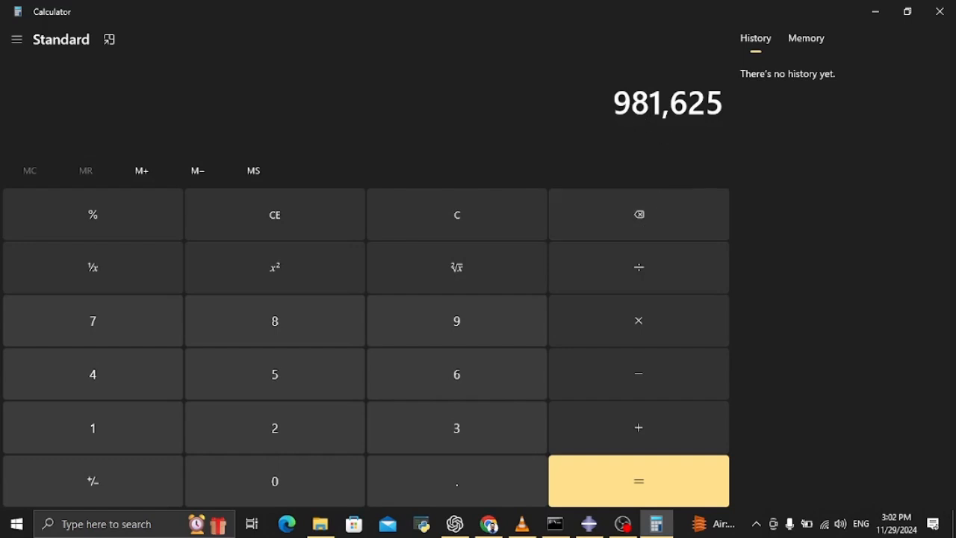
left_click(652, 314)
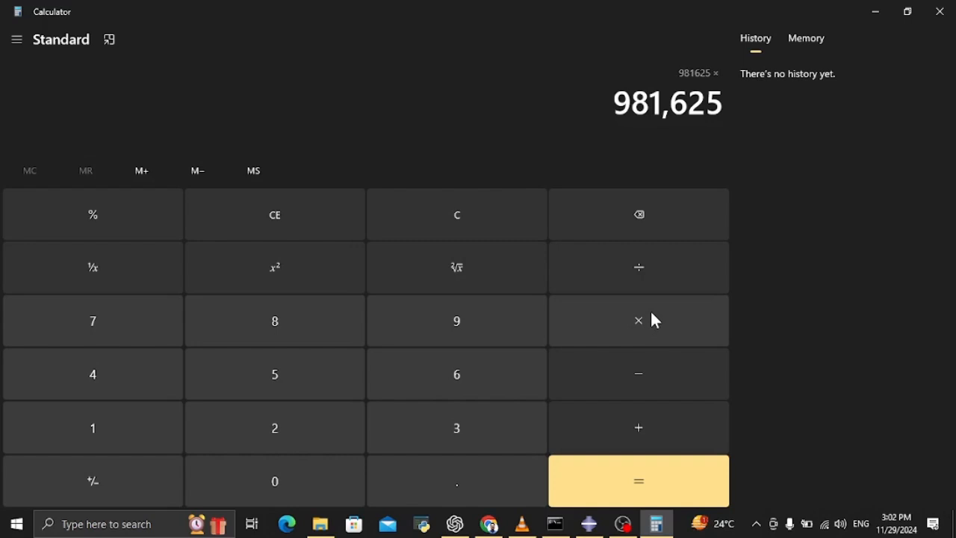
left_click(651, 313)
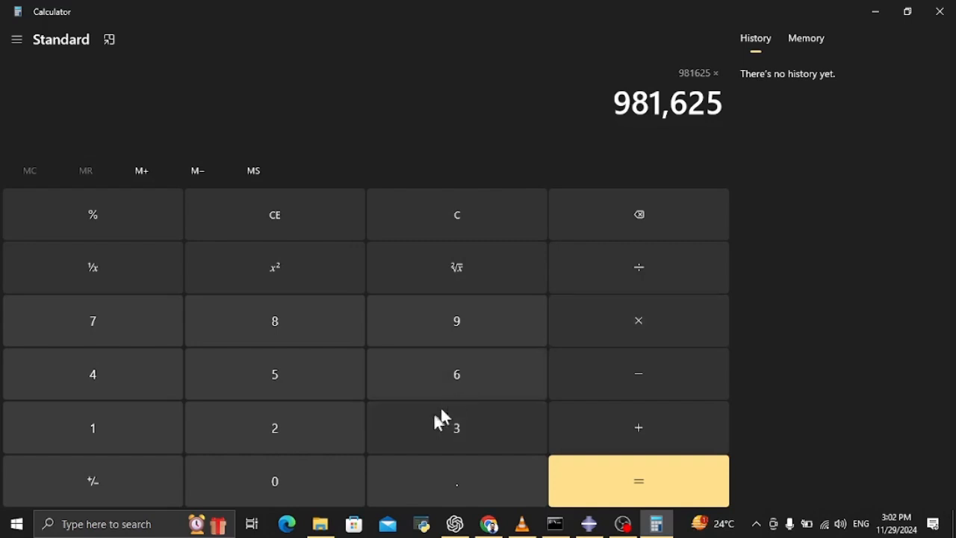
left_click(614, 331)
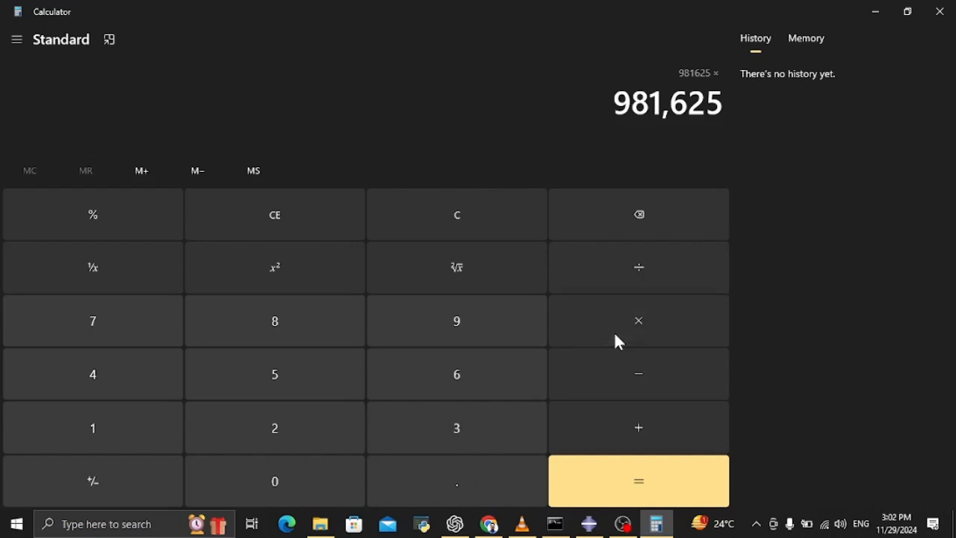
left_click(449, 486)
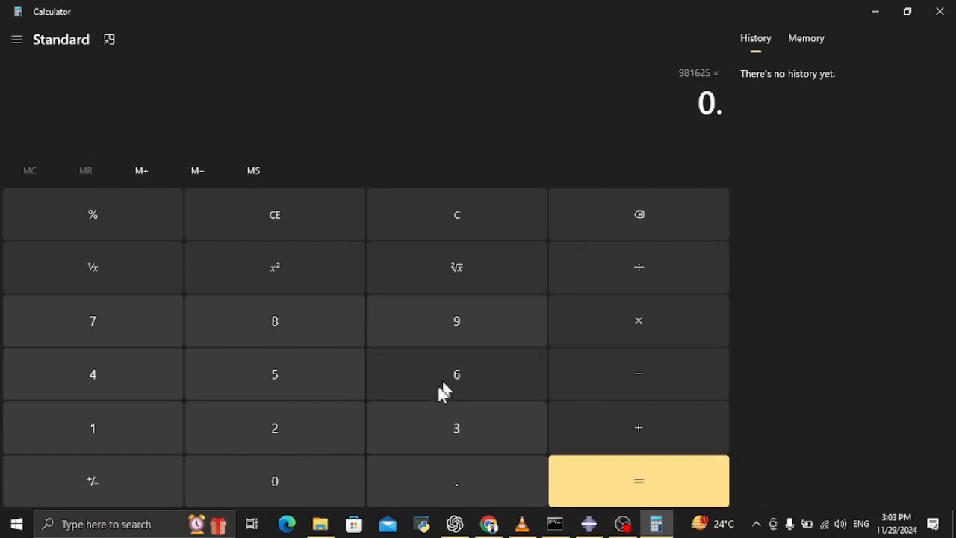
left_click(293, 470)
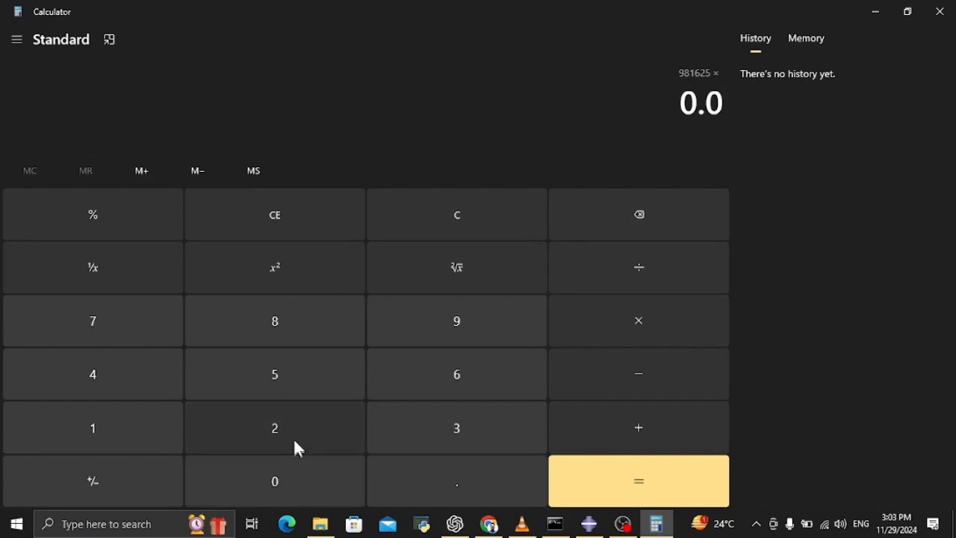
left_click(294, 437)
left_click(468, 362)
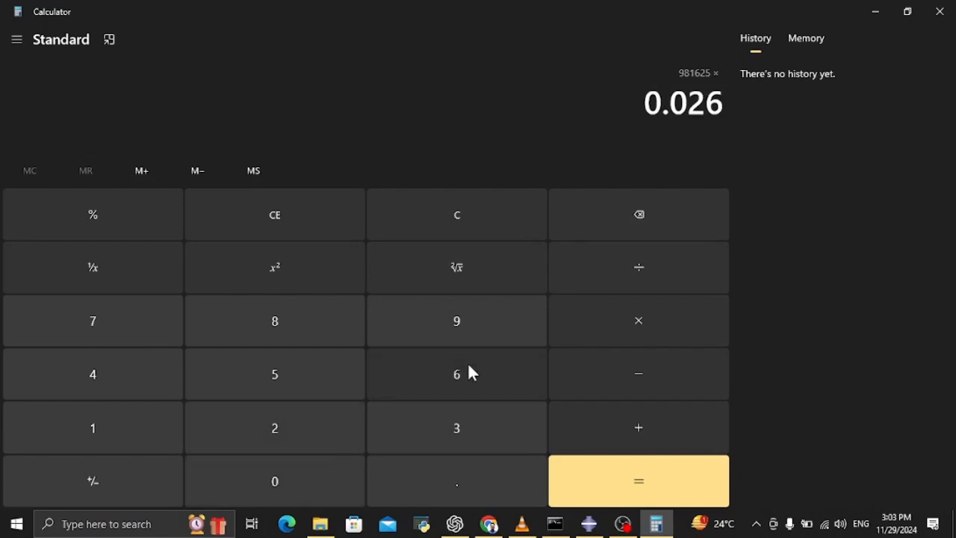
left_click(620, 457)
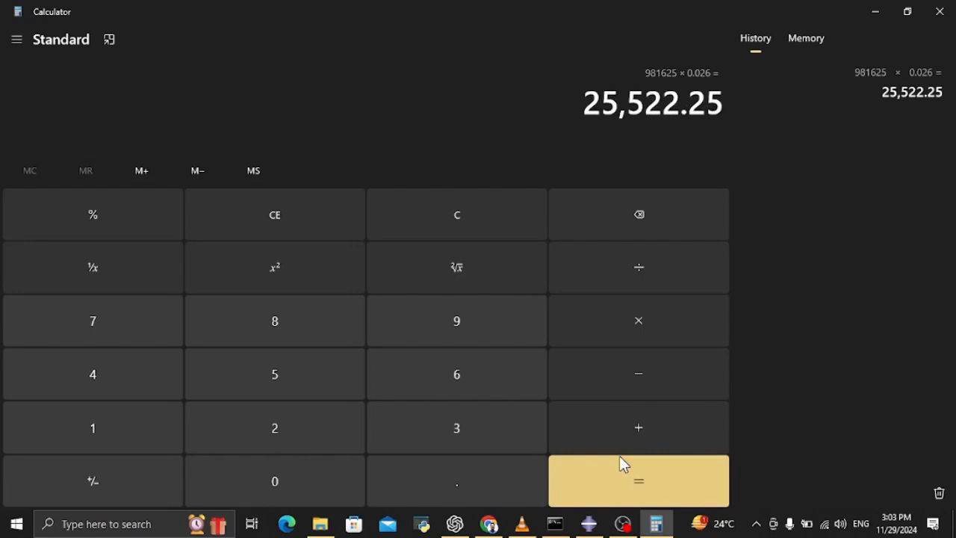
key("super+d")
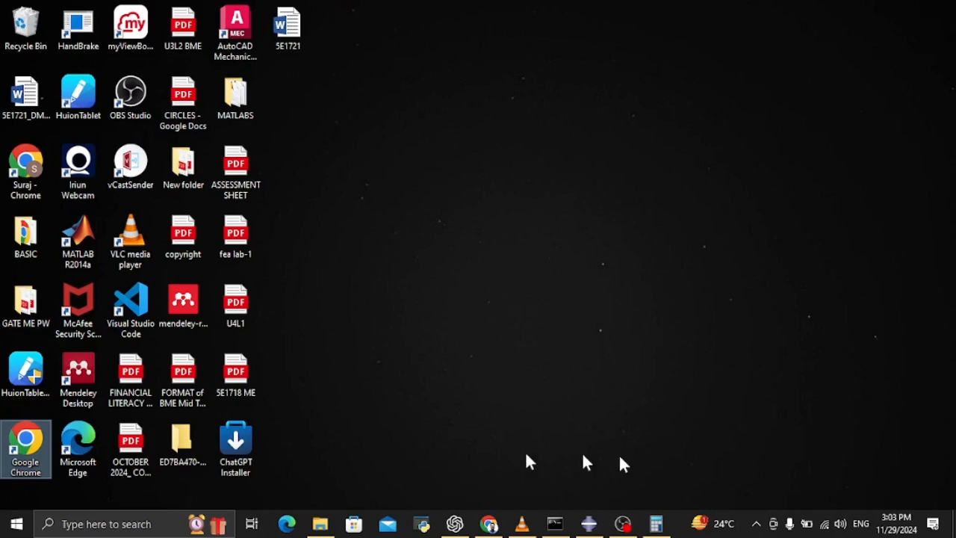
left_click(17, 524)
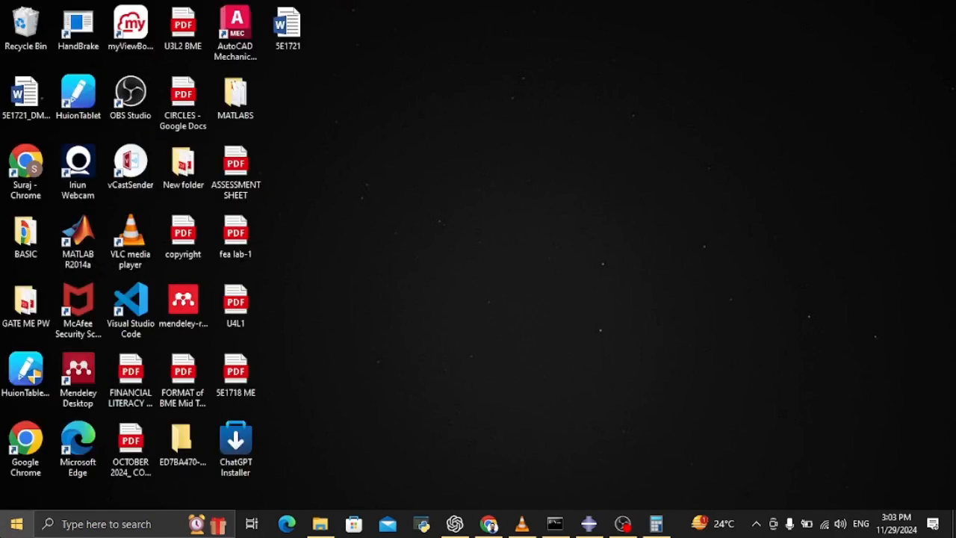
type("one")
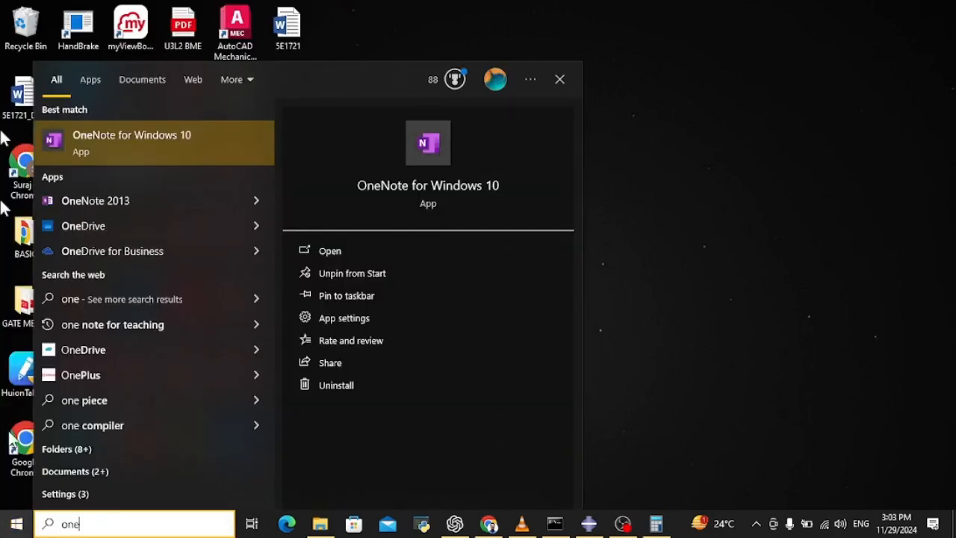
left_click(179, 127)
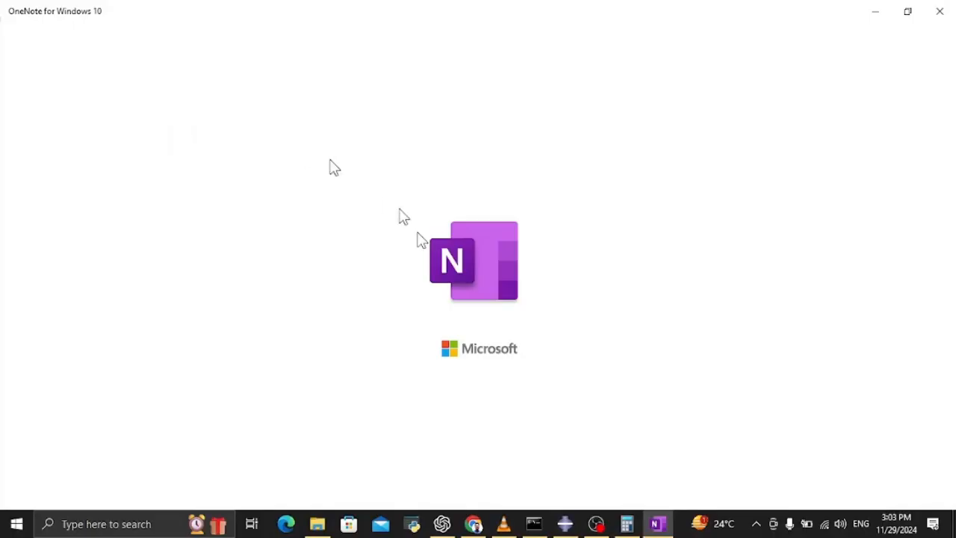
left_click(943, 12)
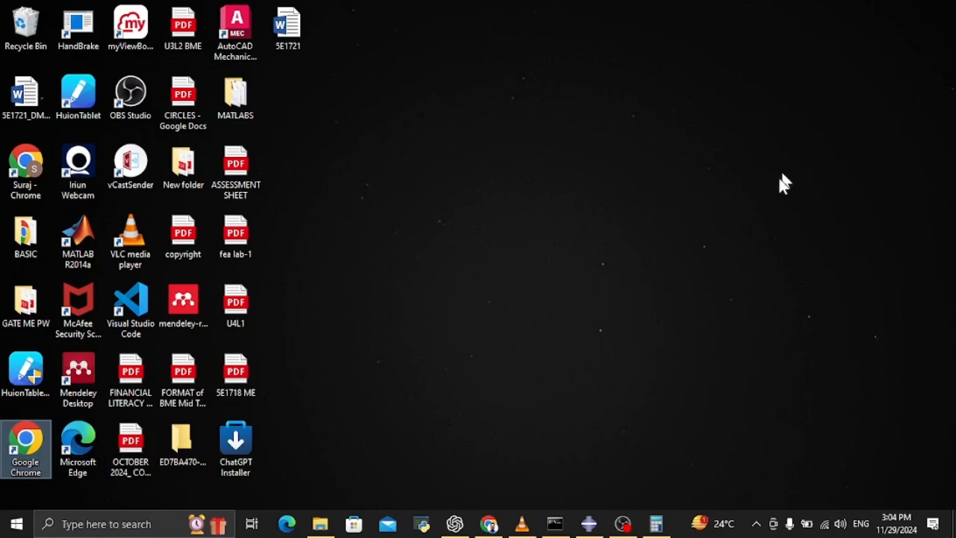
Switch to Chrome and review the Experiment 2 report's boundary conditions, buckling load formula and computational, analytical and error tables
left_click(489, 524)
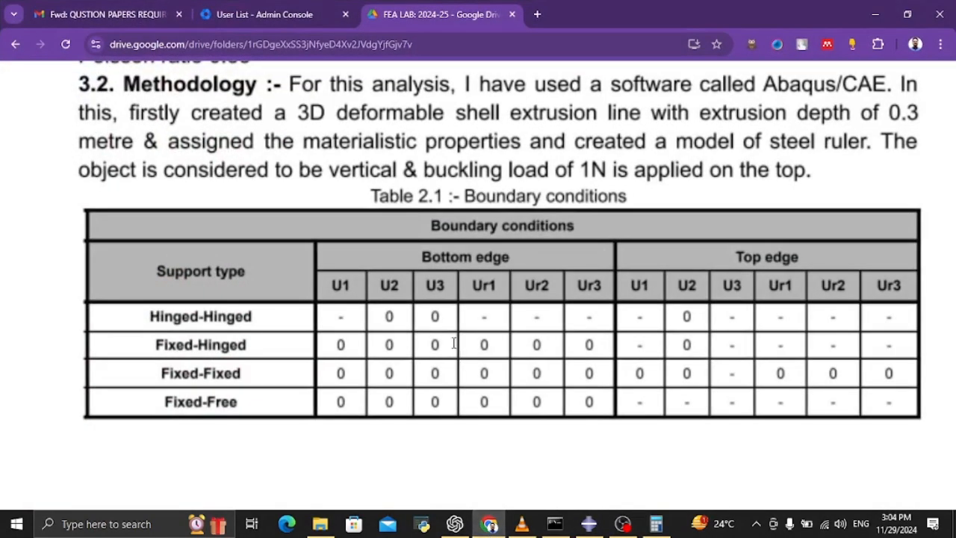
scroll(453, 342, "down", 10)
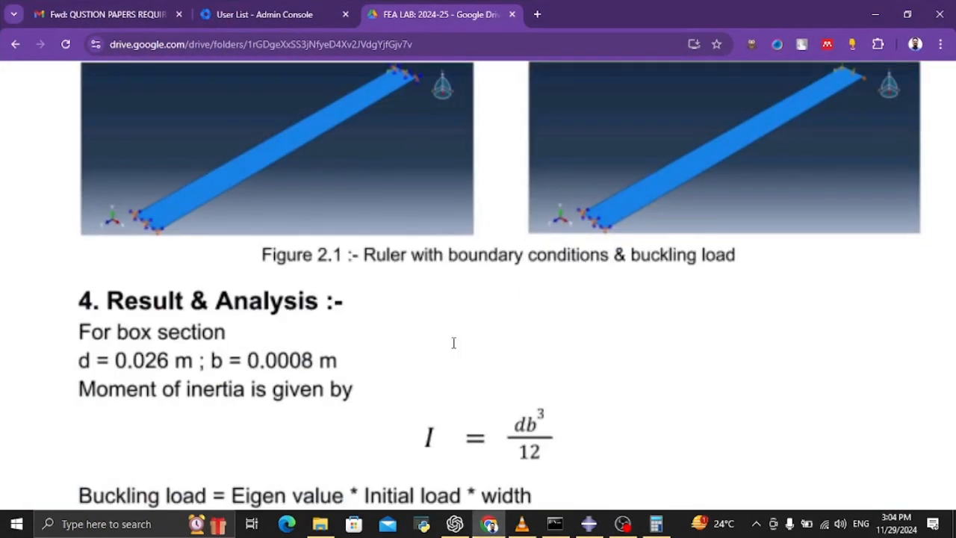
scroll(453, 342, "down", 15)
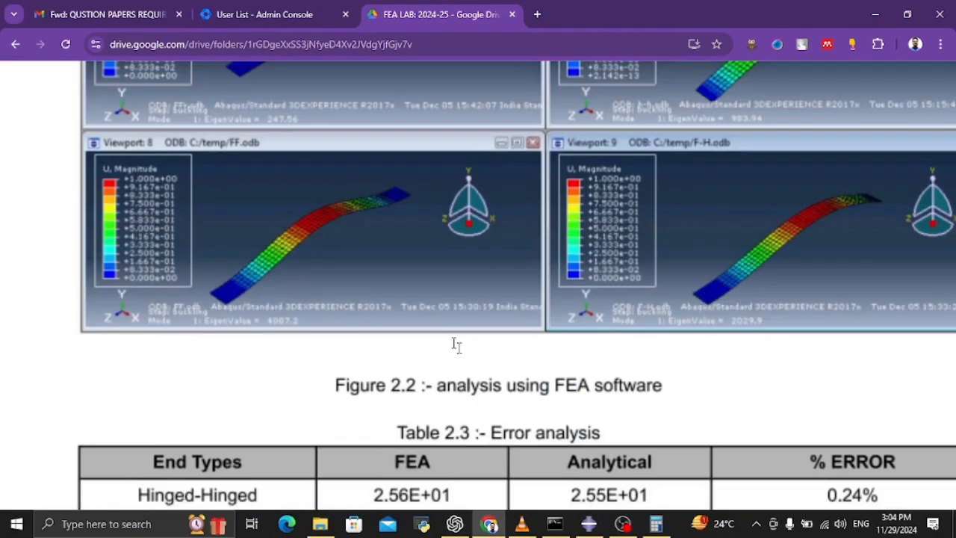
scroll(456, 344, "down", 5)
scroll(457, 345, "up", 3)
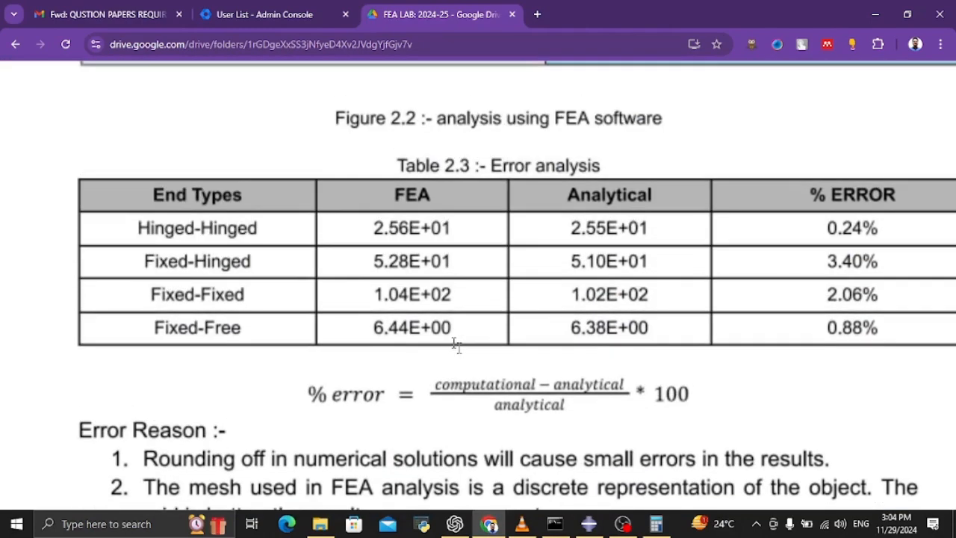
scroll(457, 344, "up", 10)
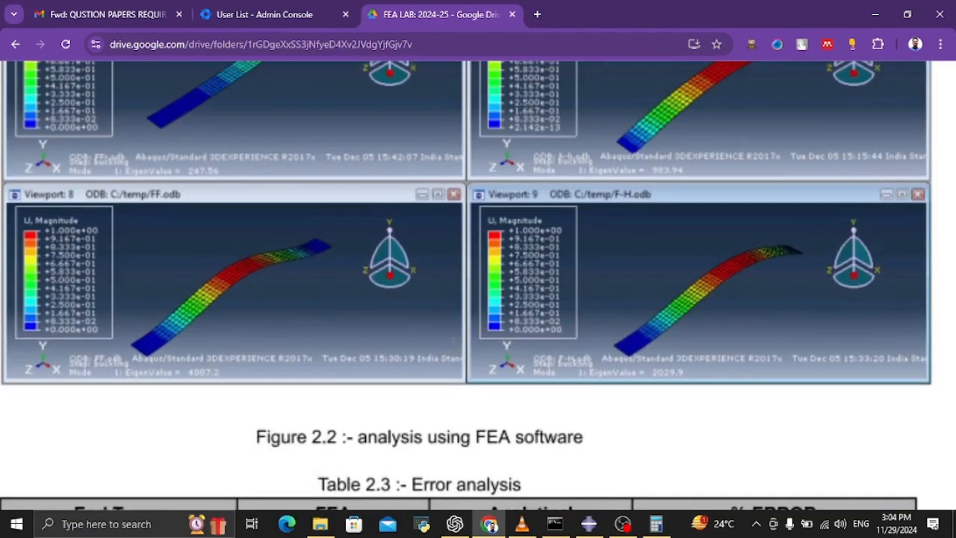
scroll(456, 344, "up", 10)
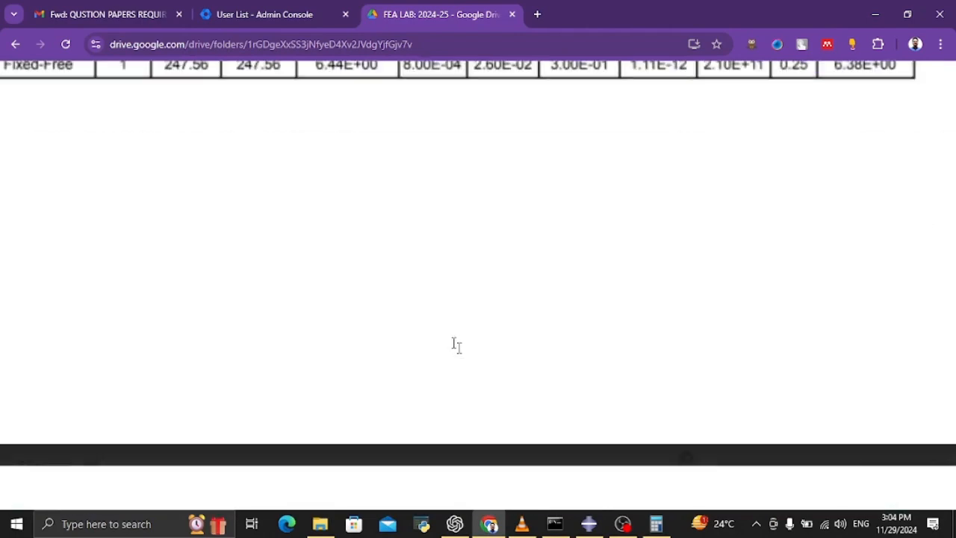
scroll(456, 344, "up", 10)
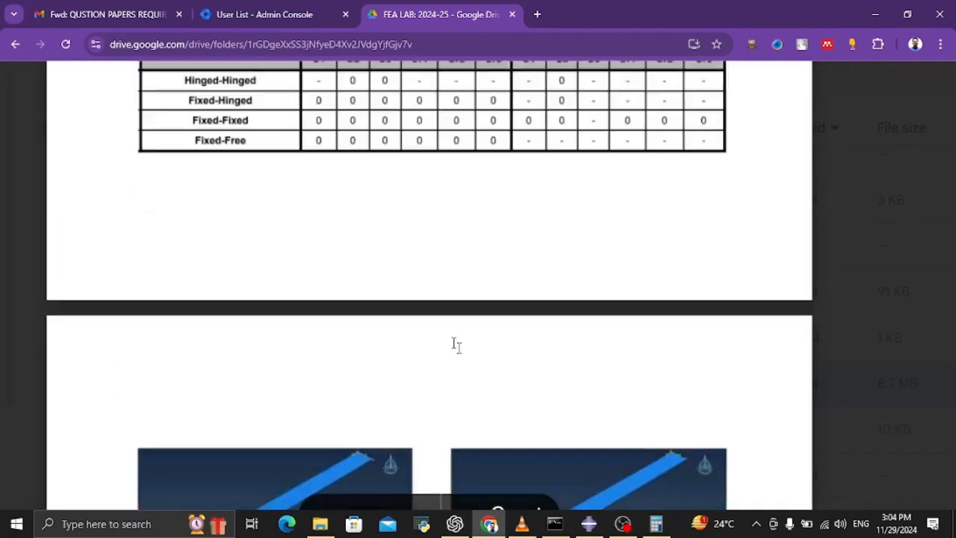
scroll(457, 344, "up", 3)
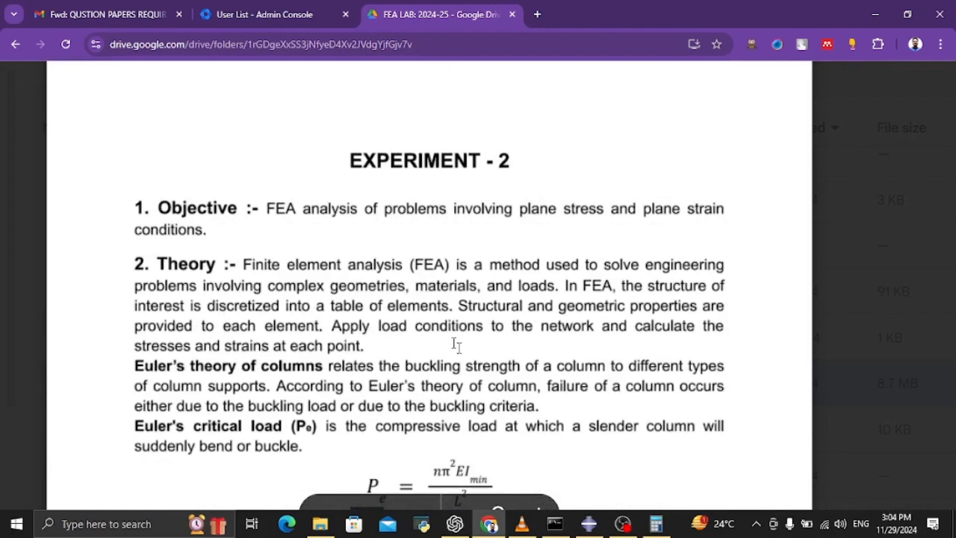
scroll(454, 342, "down", 12)
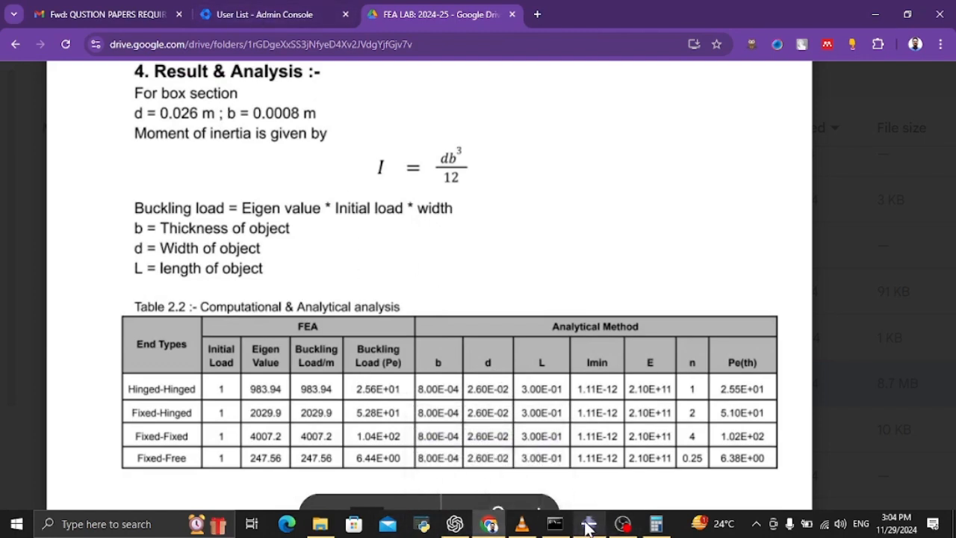
Switch to Abaqus/CAE and view the buckling shapes up to mode 3, going back through them to the base state
mouse_move(588, 525)
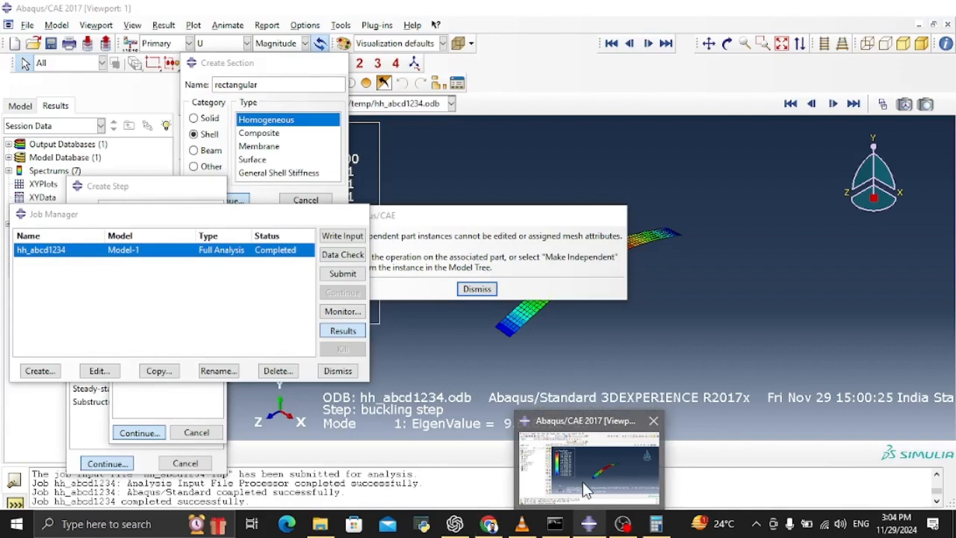
left_click(587, 478)
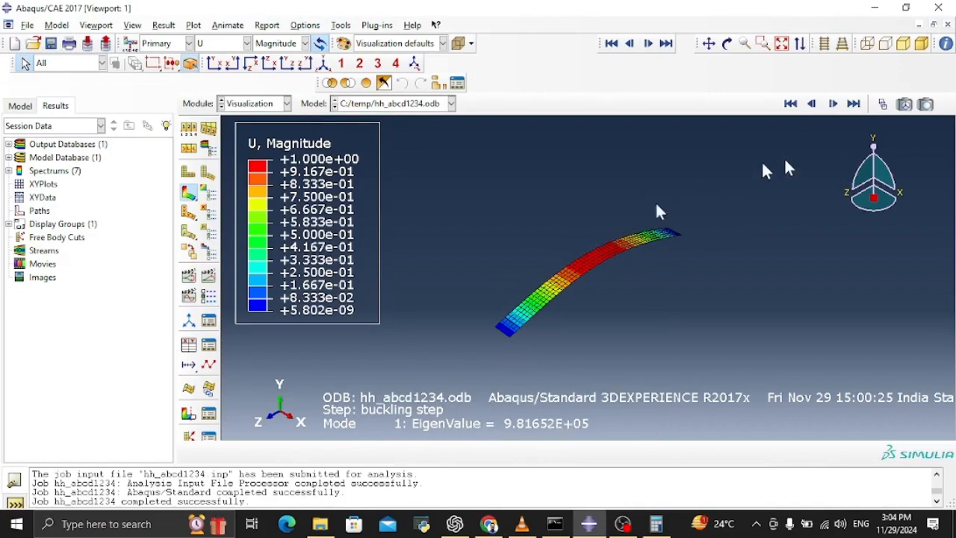
left_click(833, 104)
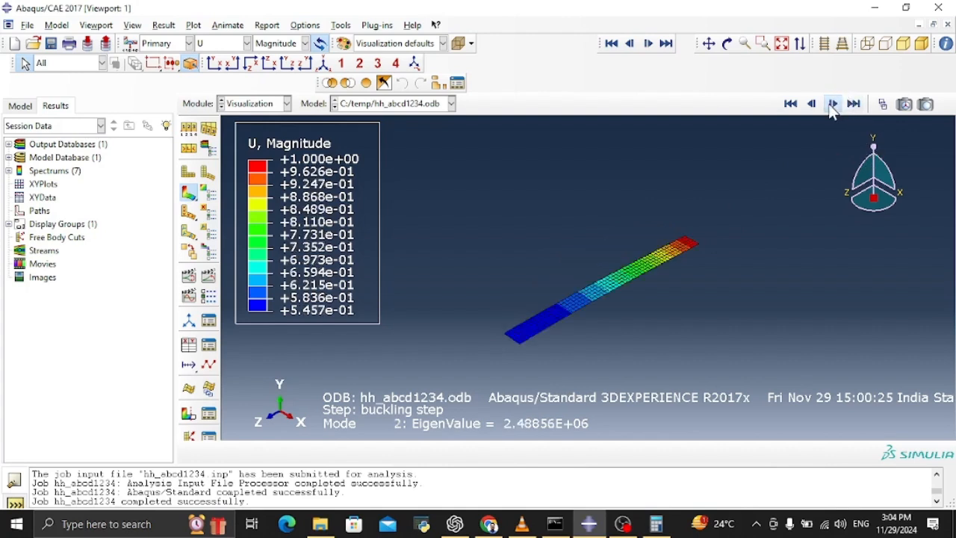
left_click(833, 103)
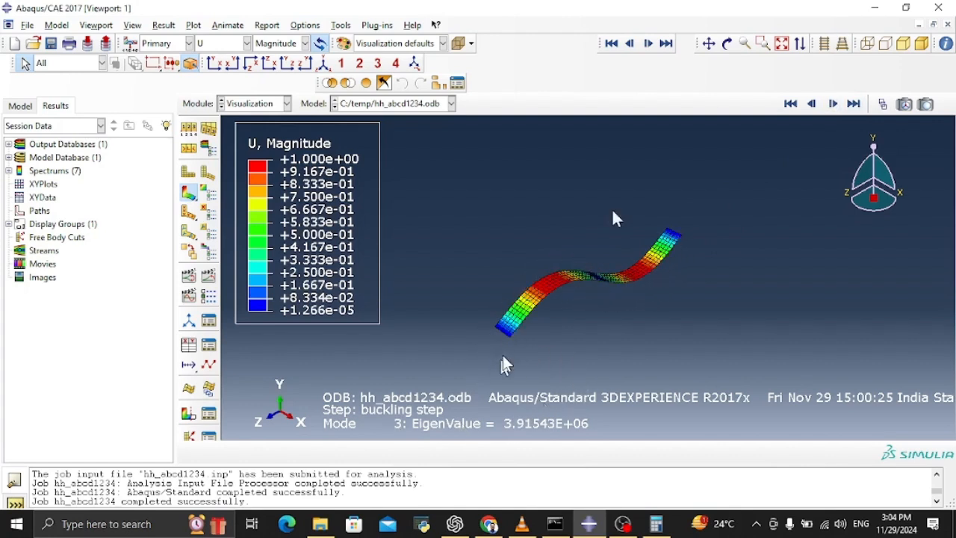
left_click(812, 104)
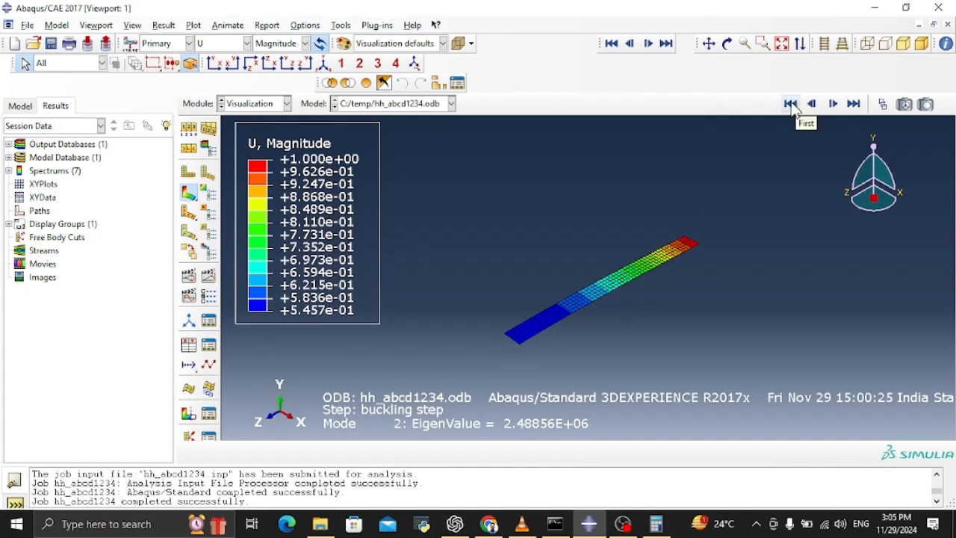
left_click(567, 317)
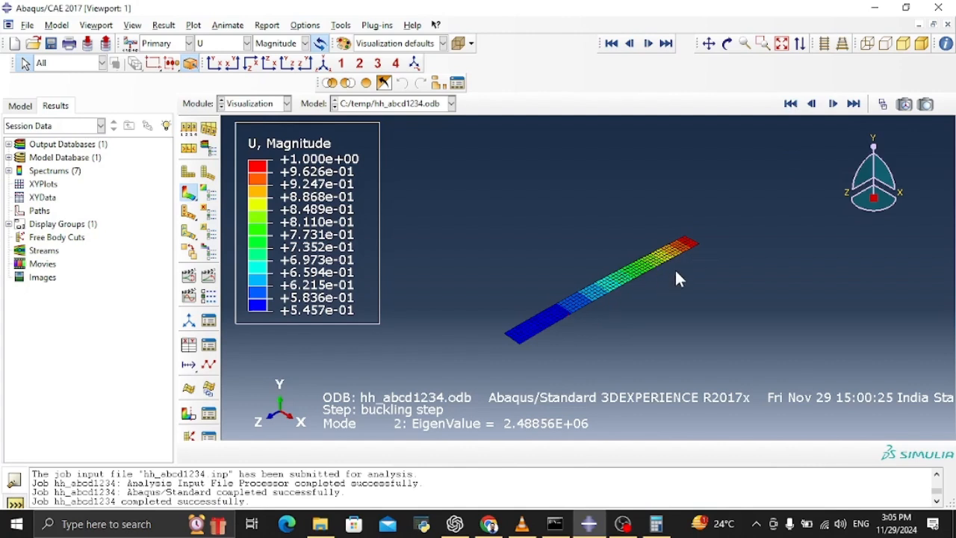
left_click(812, 105)
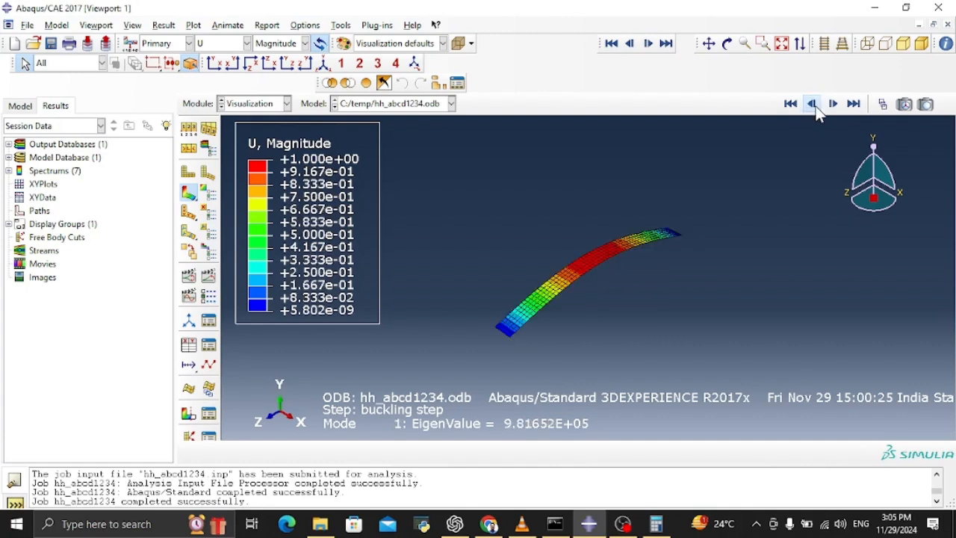
left_click(812, 105)
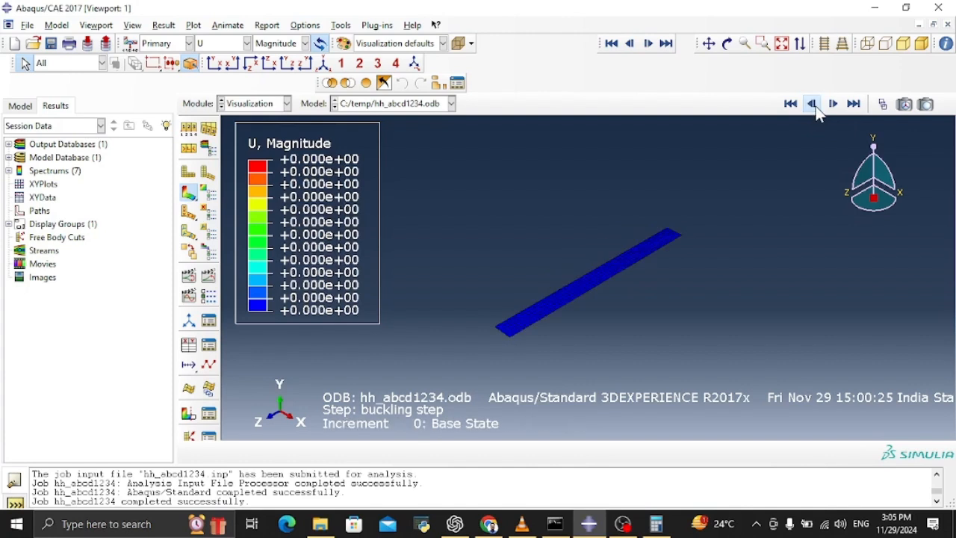
Step through the buckling modes again from the base state to mode 3, and return to mode 1
left_click(834, 104)
left_click(834, 104)
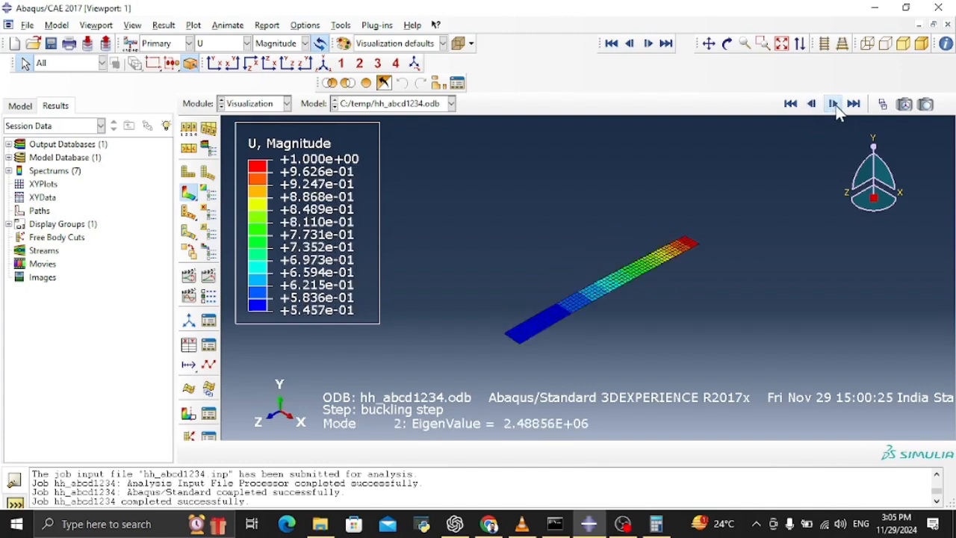
left_click(834, 104)
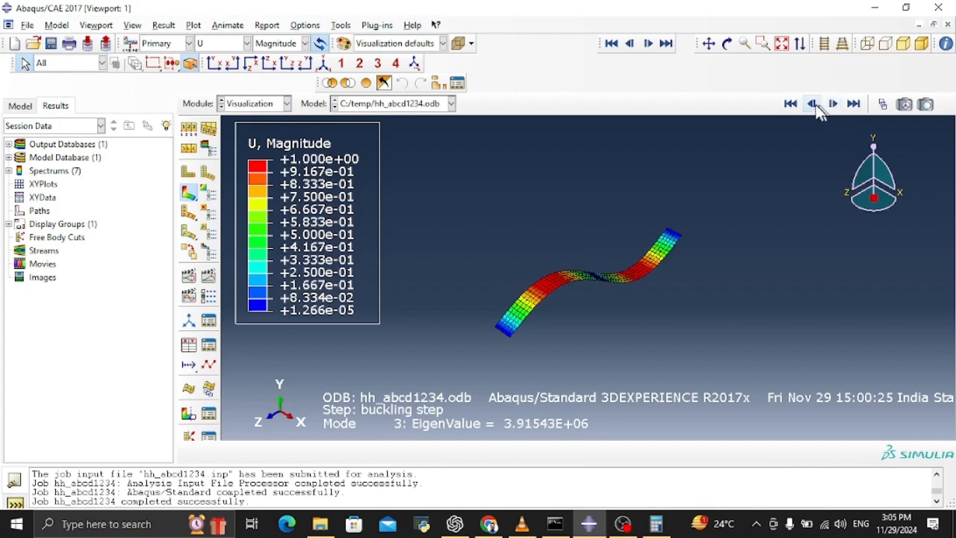
left_click(812, 105)
left_click(812, 104)
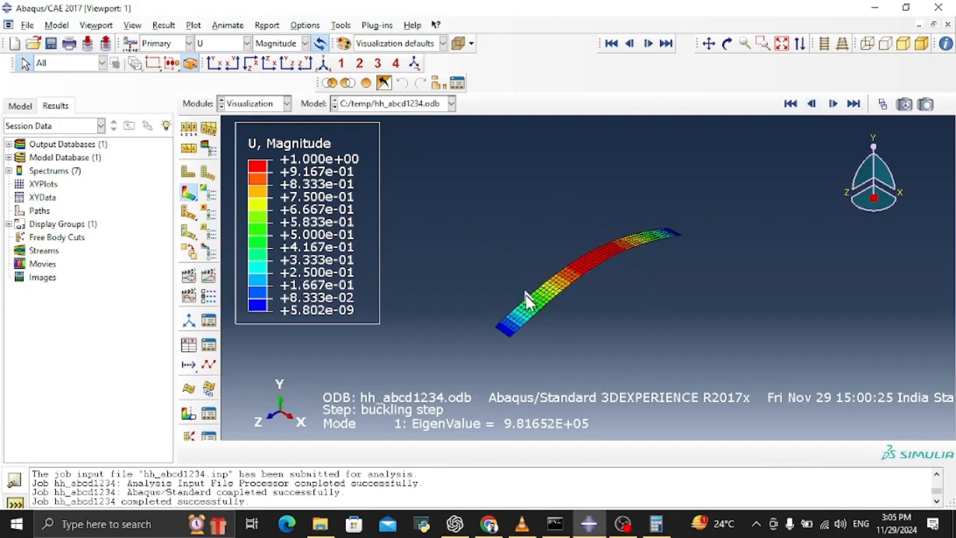
Inspect the mode 1 buckled shape from the front, back, top and side, and restore the isometric view
scroll(523, 299, "down", 3)
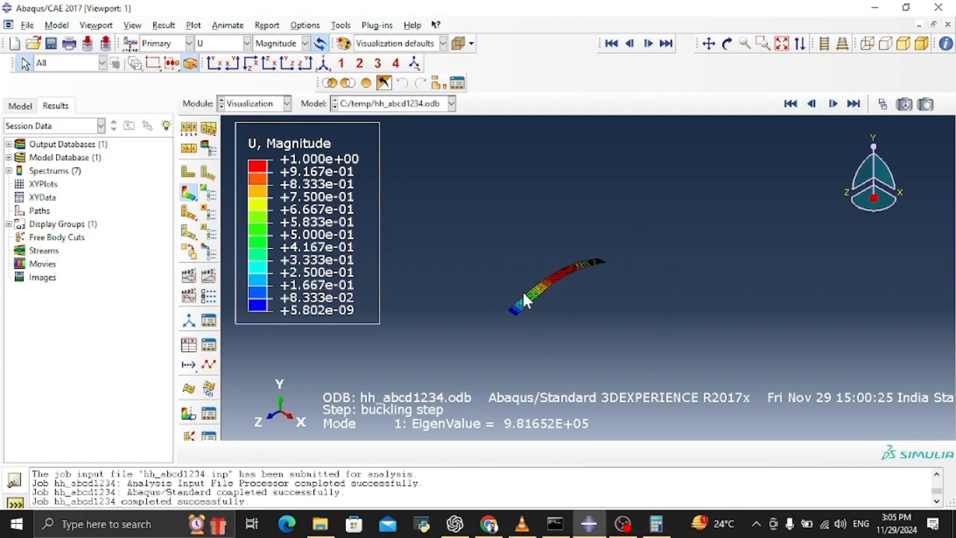
scroll(524, 300, "up", 6)
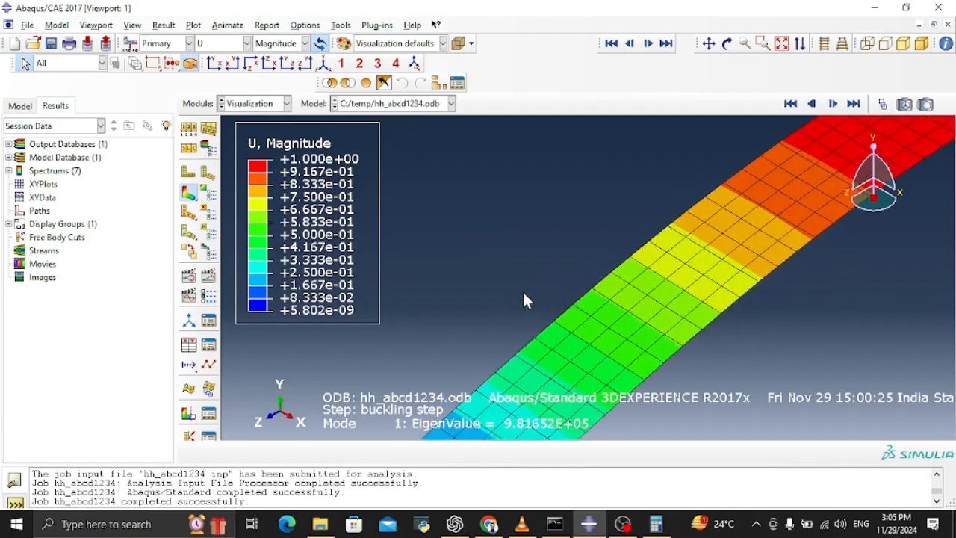
left_click(215, 65)
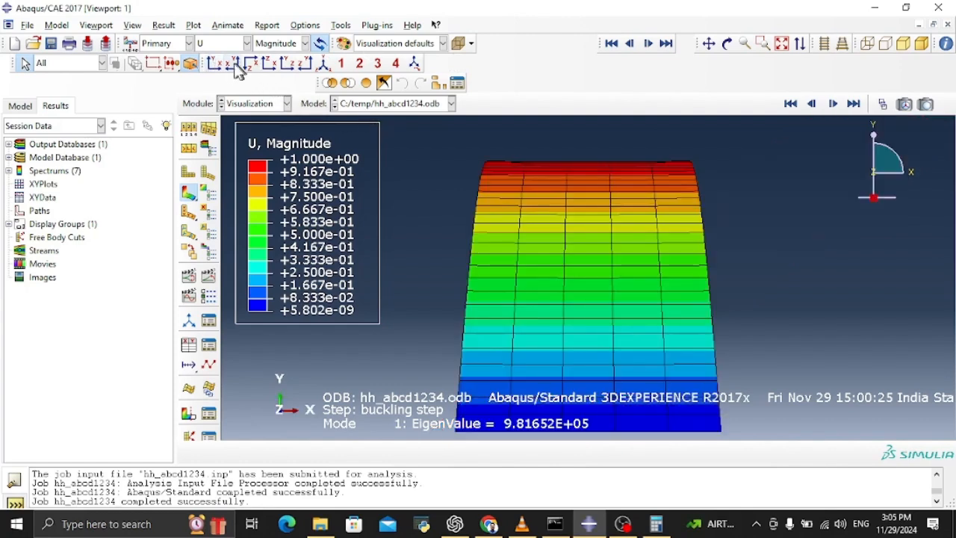
left_click(232, 66)
left_click(271, 67)
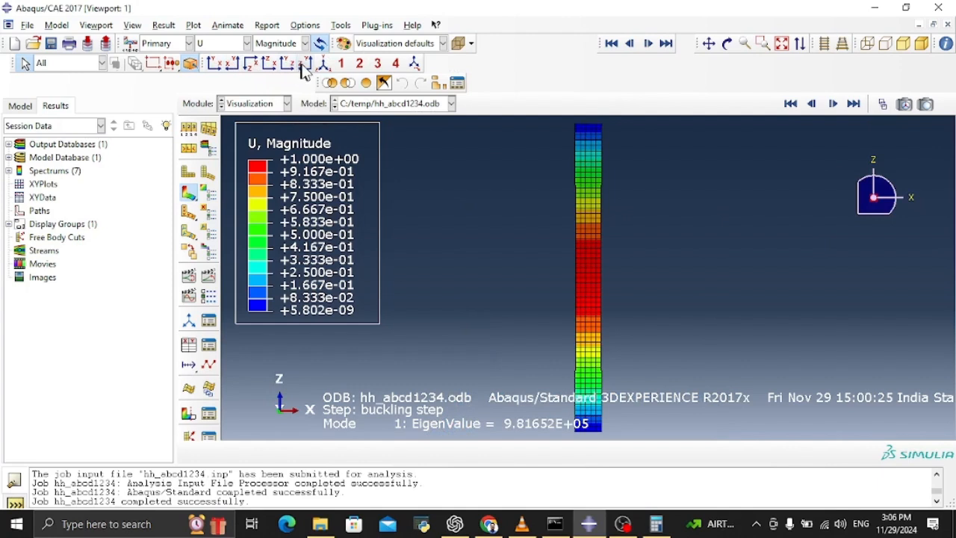
left_click(304, 64)
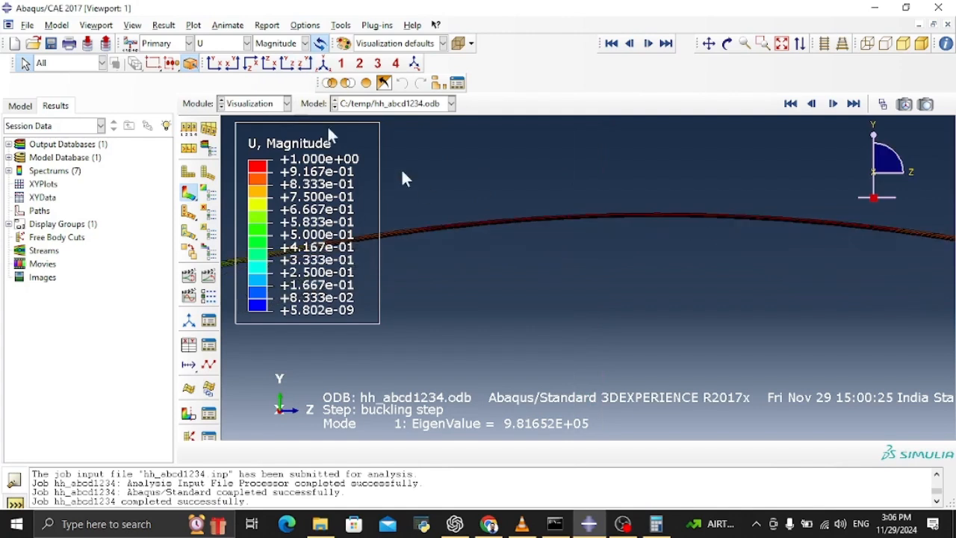
left_click(323, 63)
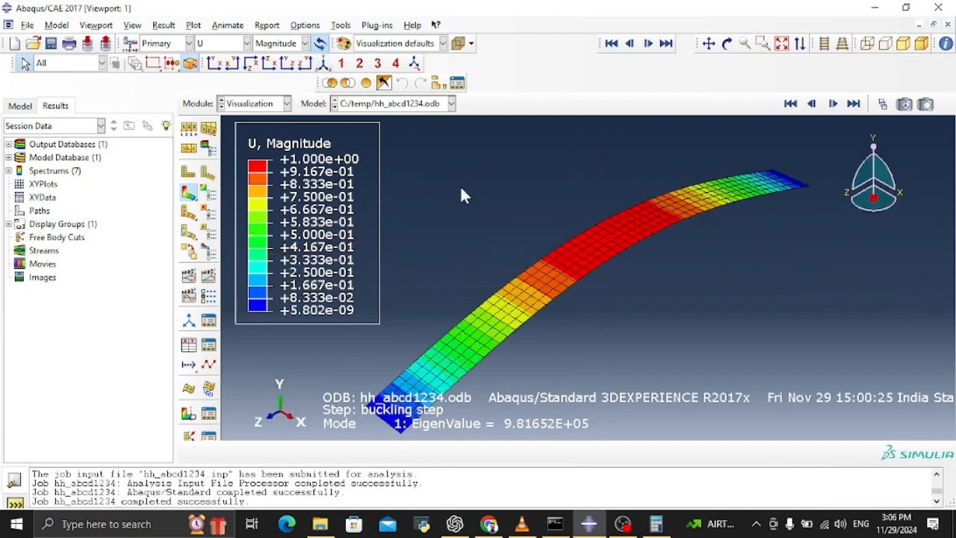
Render the shell thickness in the ODB display options with scale factor 1 and inspect the thickened mode 1 shape
left_click(96, 25)
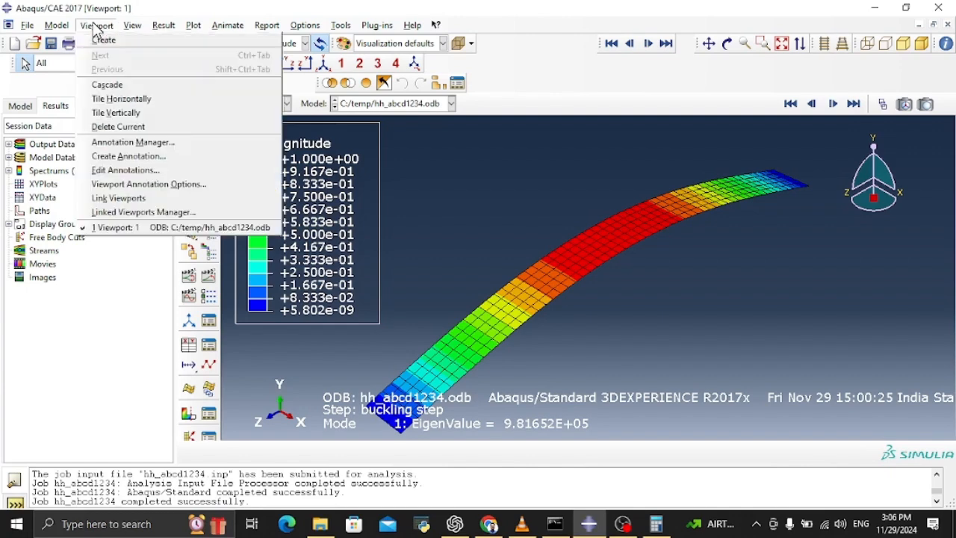
left_click(133, 25)
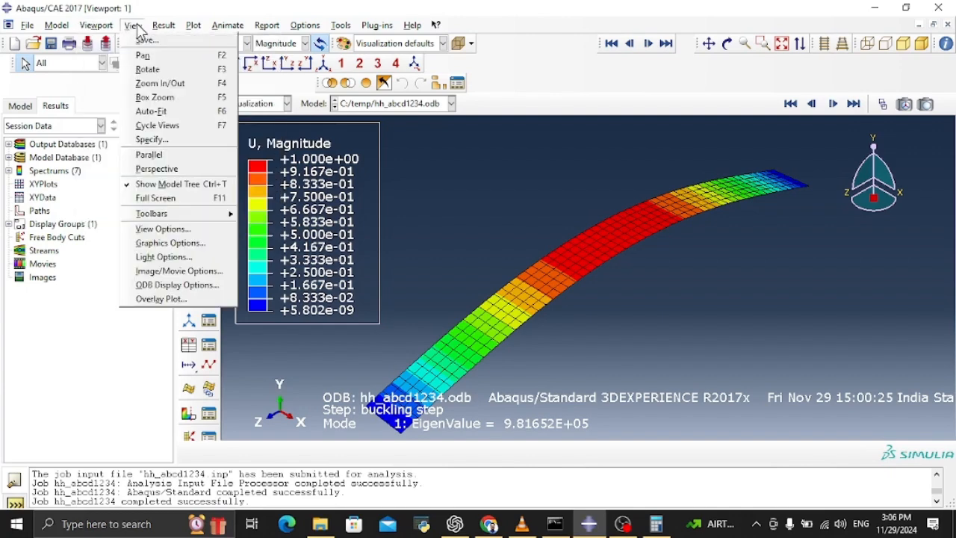
left_click(171, 285)
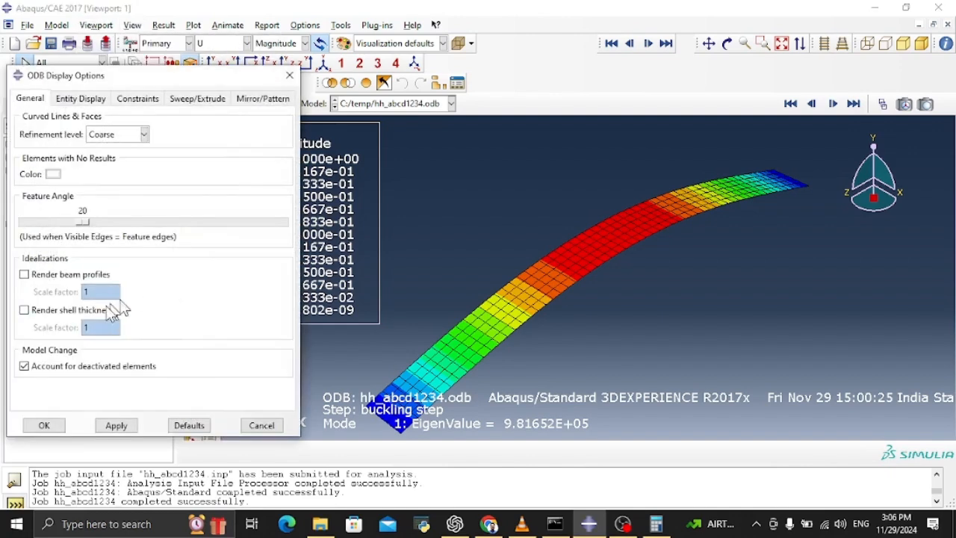
left_click(46, 316)
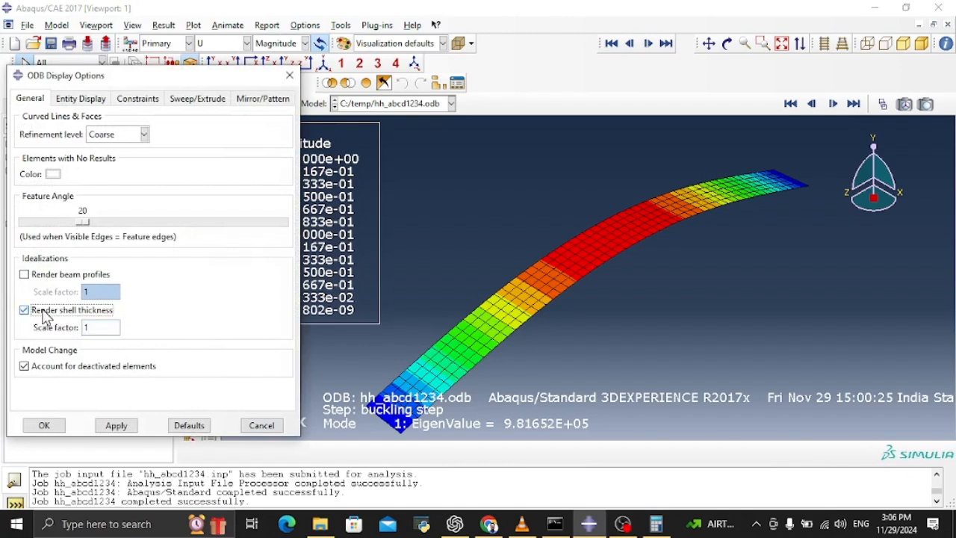
left_click(117, 425)
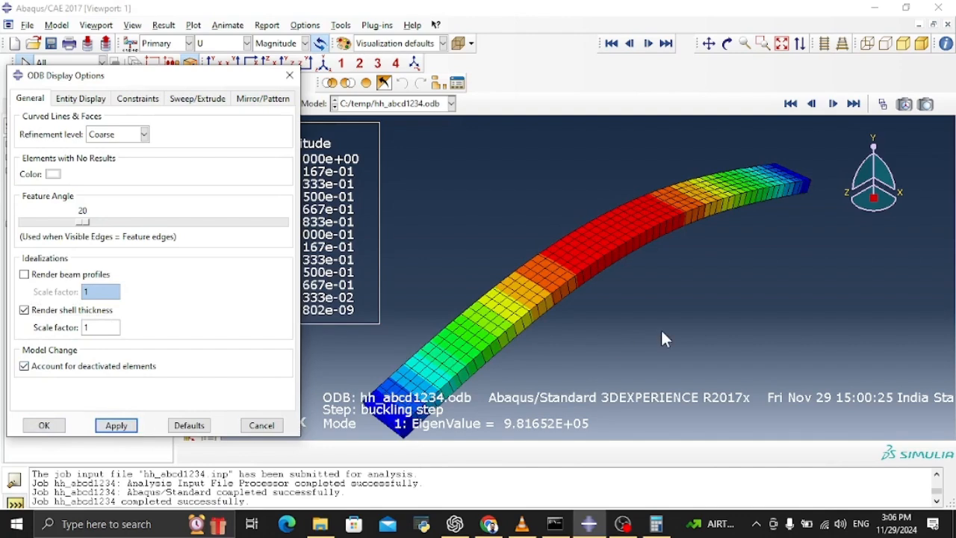
scroll(661, 334, "down", 2)
scroll(662, 338, "up", 3)
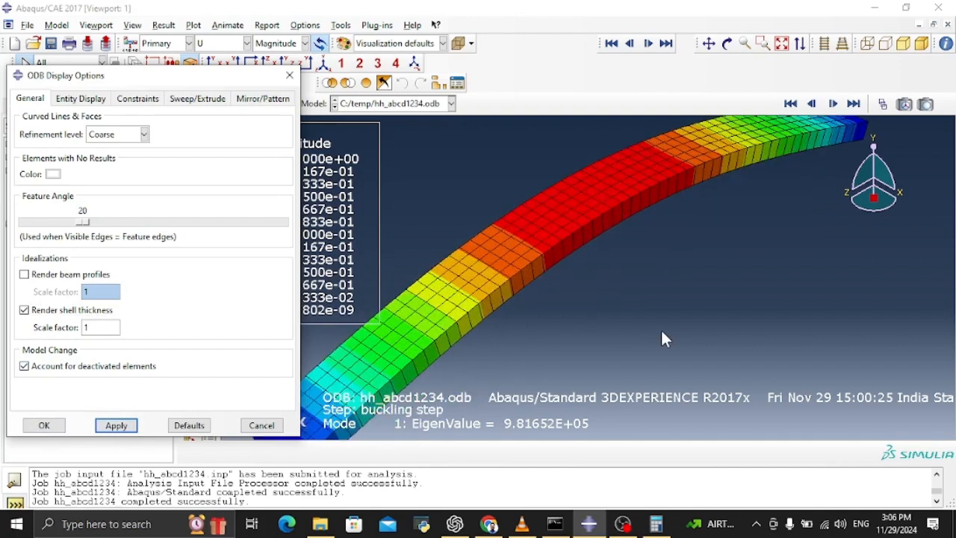
scroll(662, 337, "down", 1)
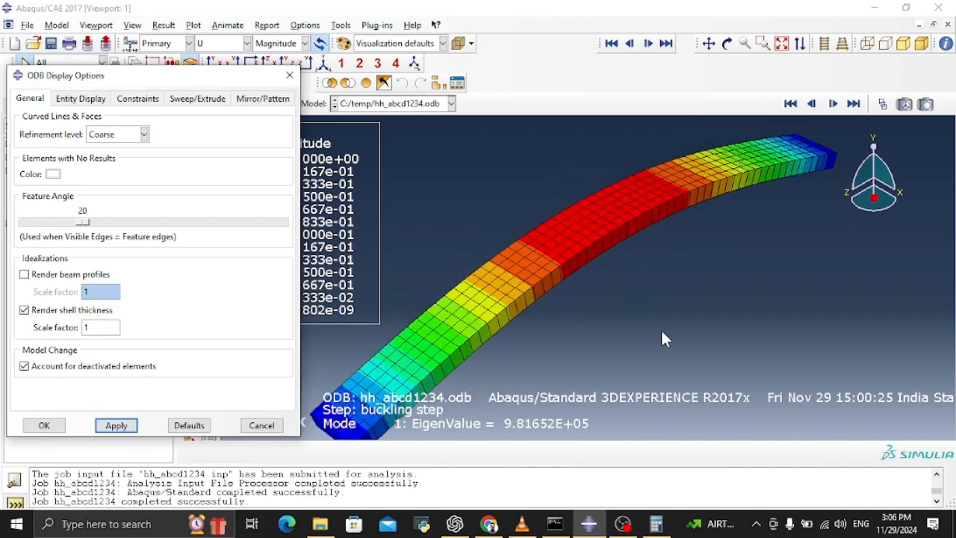
scroll(661, 337, "down", 1)
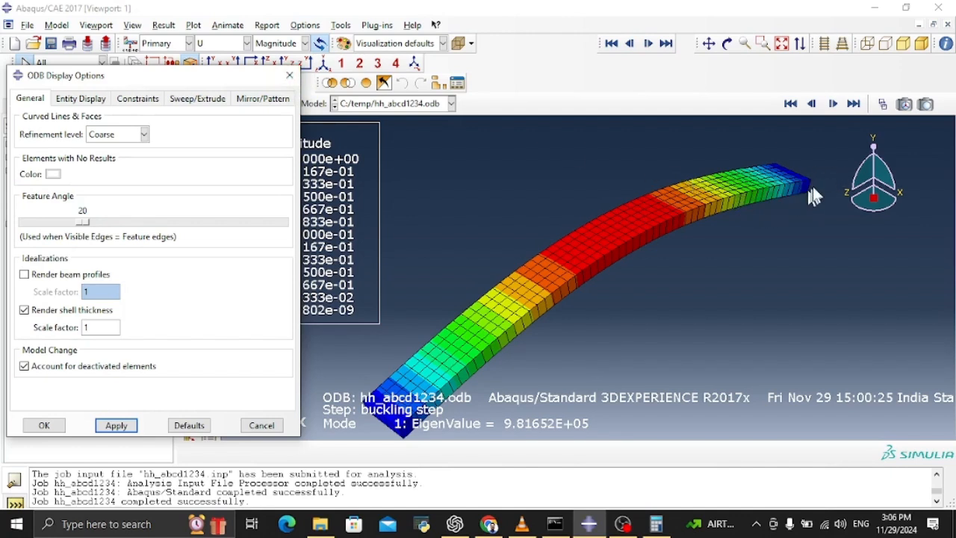
left_click(289, 76)
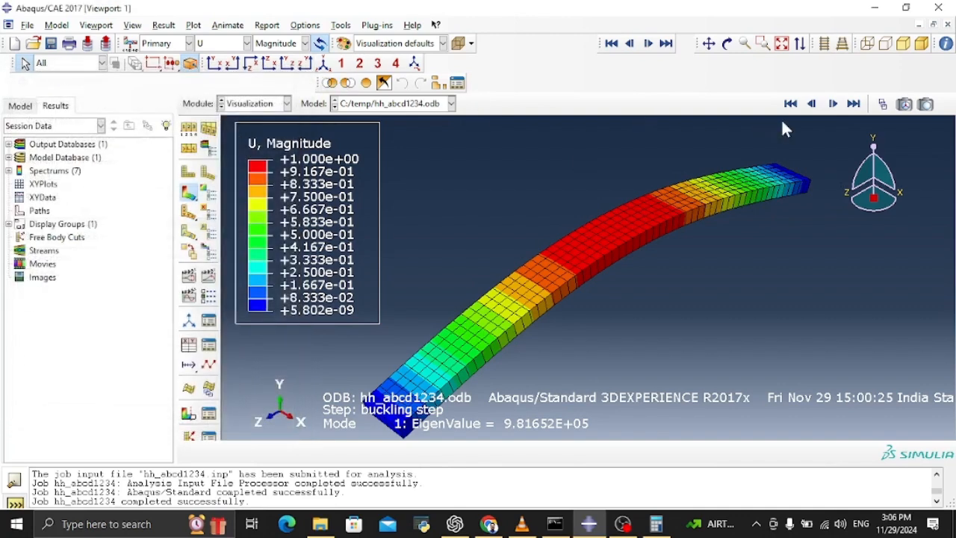
Play the harmonic, time history and scale factor animations of the buckling results, and return to the static mode 1 contour plot
left_click(192, 291)
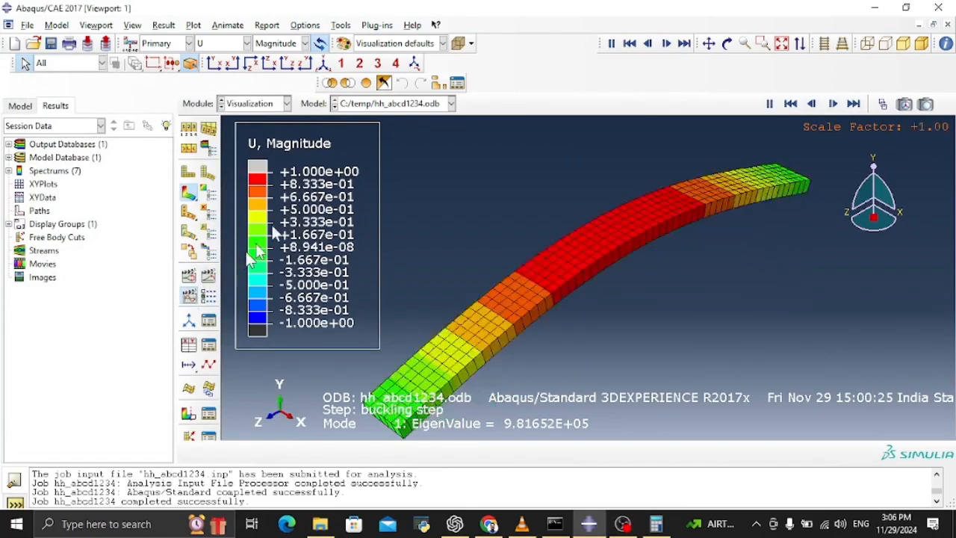
left_click(209, 279)
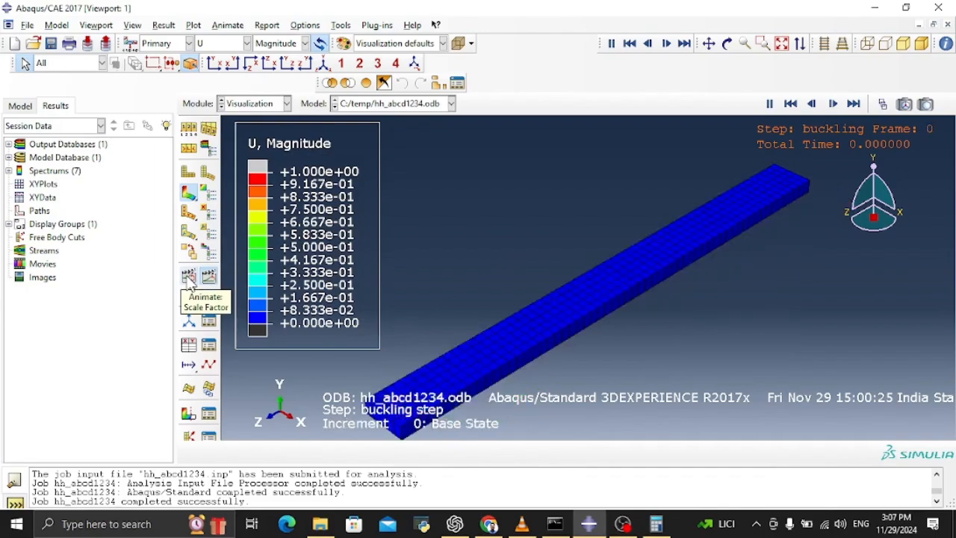
left_click(189, 277)
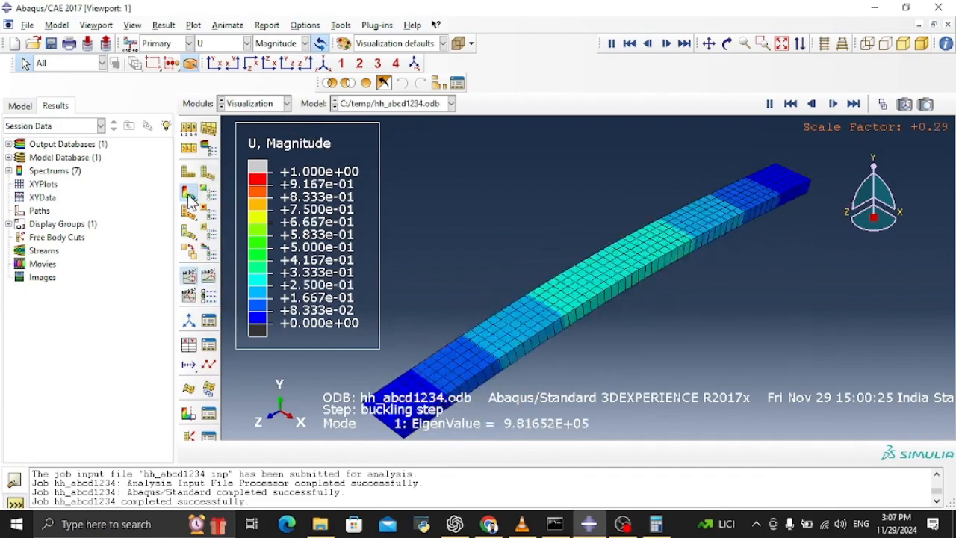
left_click(190, 278)
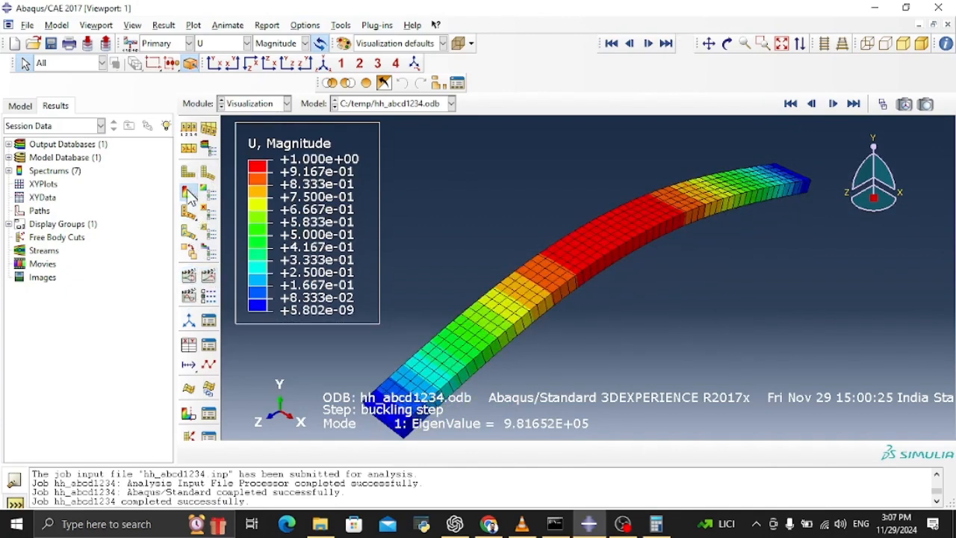
Switch to the Load module to revise the ruler's end conditions
left_click(252, 103)
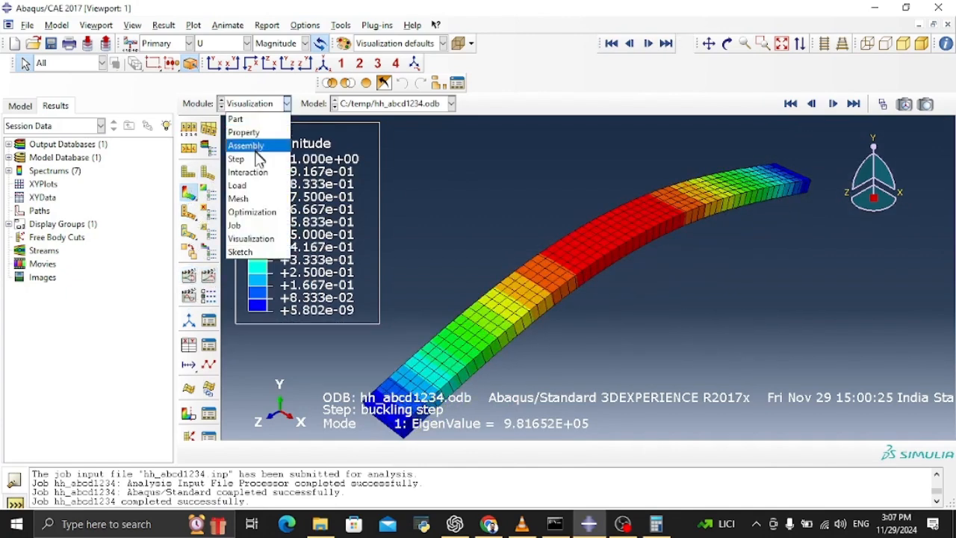
left_click(237, 185)
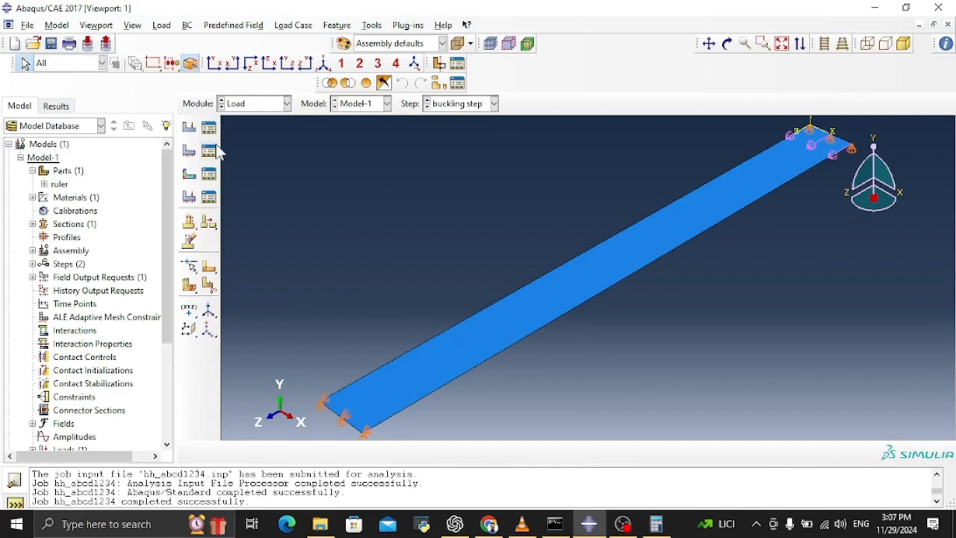
left_click(189, 127)
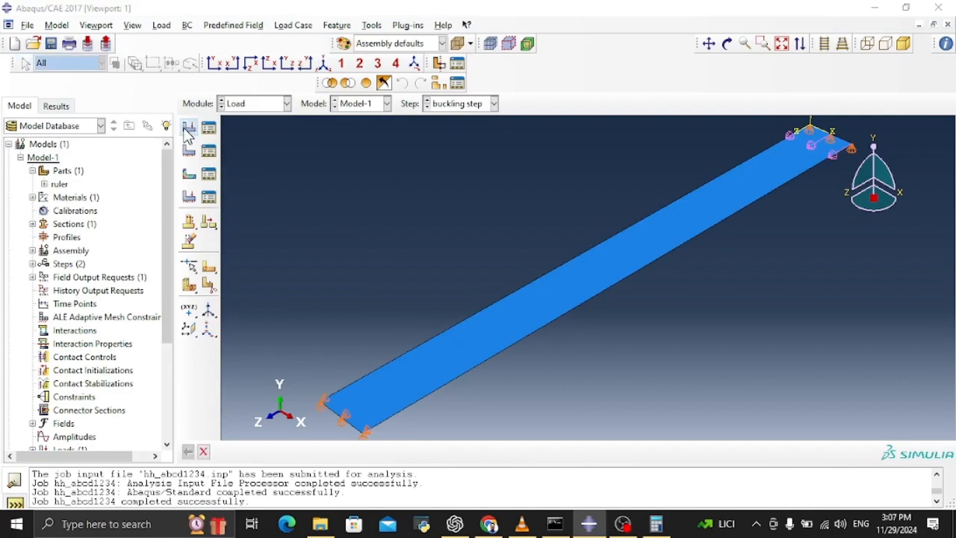
left_click(231, 123)
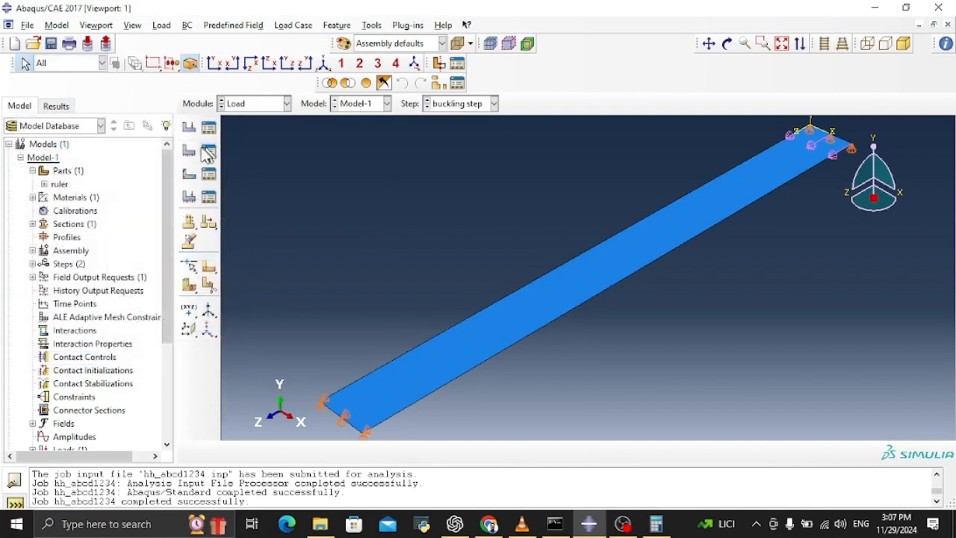
left_click(192, 153)
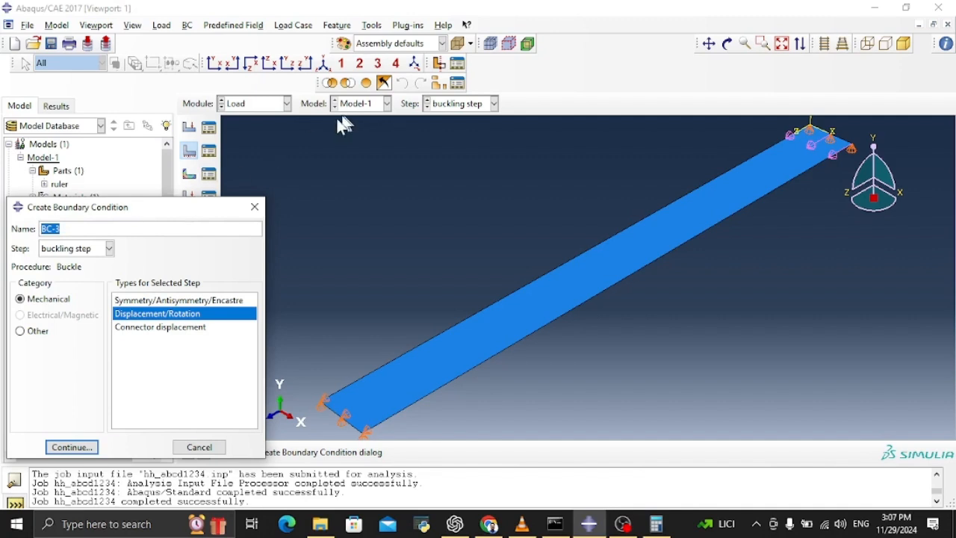
left_click(254, 207)
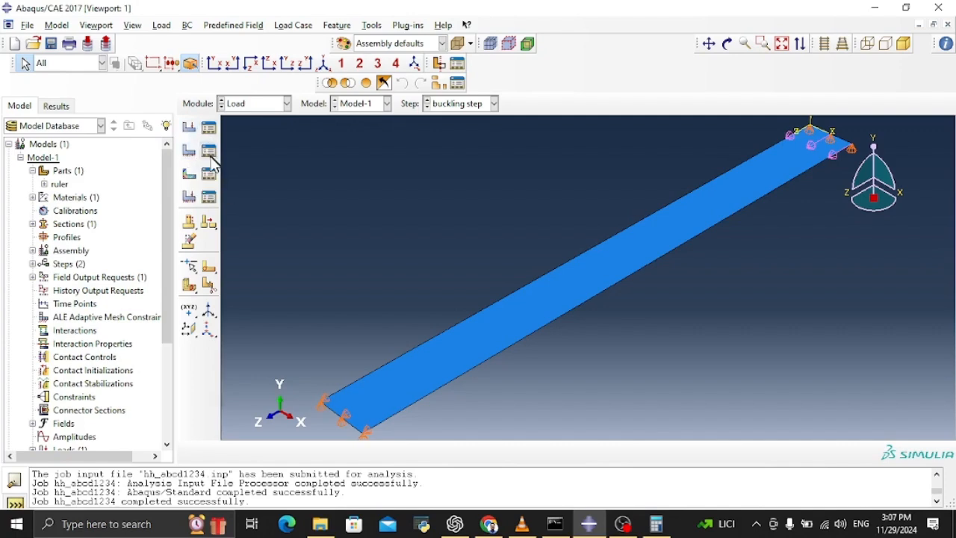
Fully fix the ruler's bottom edge by also constraining U1, UR1, UR2 and UR3 to 0 in the "bottom" boundary condition
left_click(209, 152)
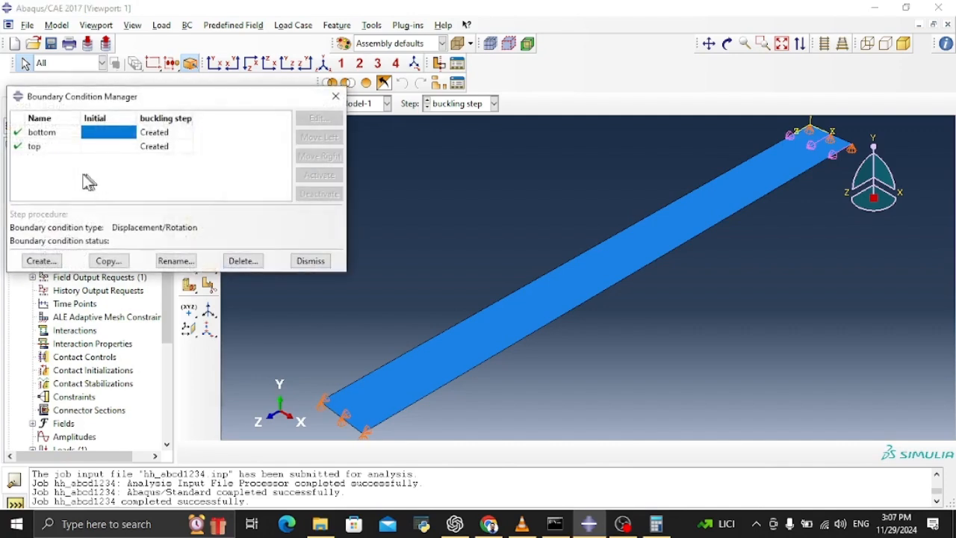
left_click(42, 137)
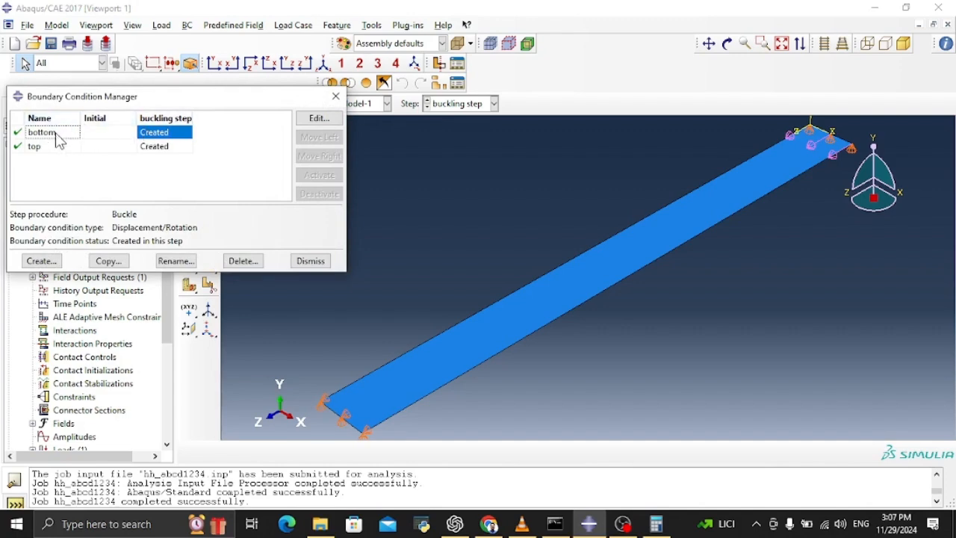
left_click(318, 121)
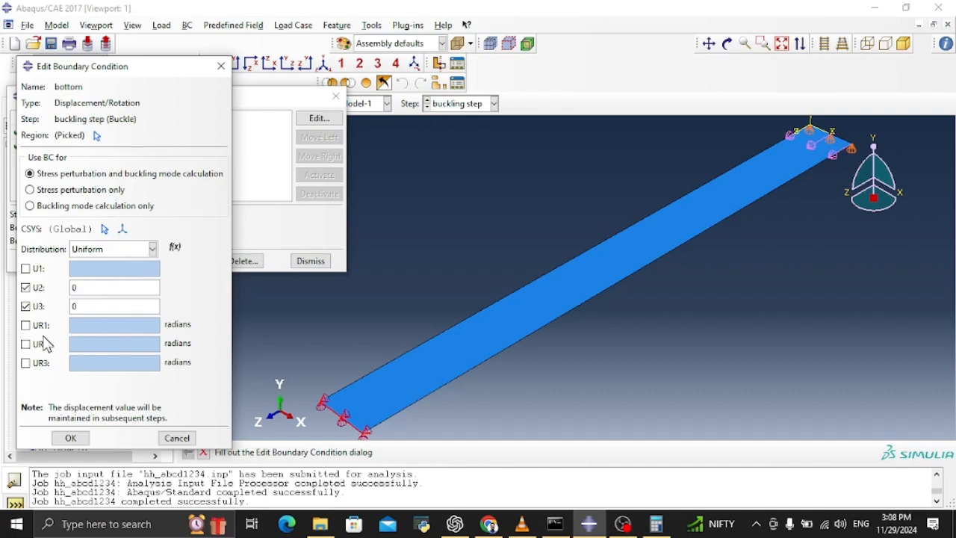
left_click(221, 67)
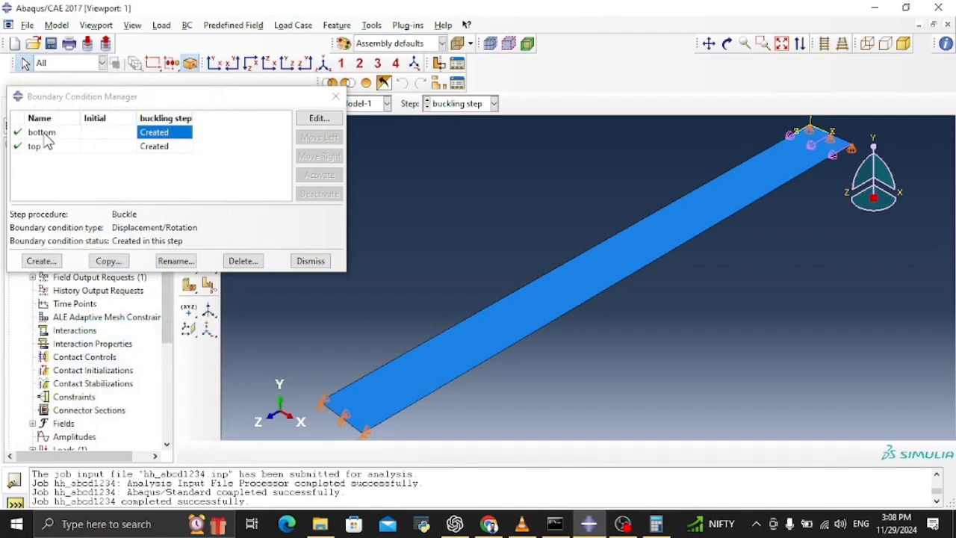
left_click(311, 121)
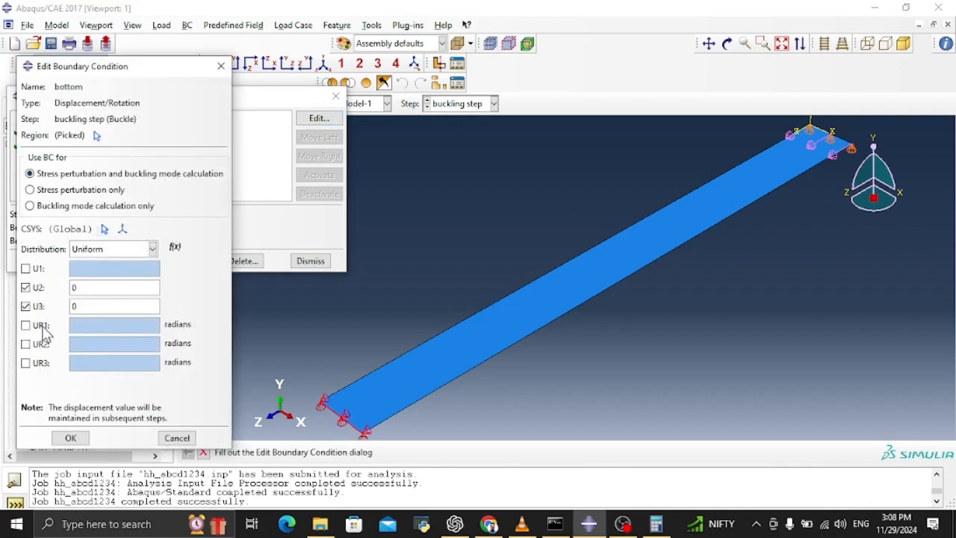
left_click(26, 268)
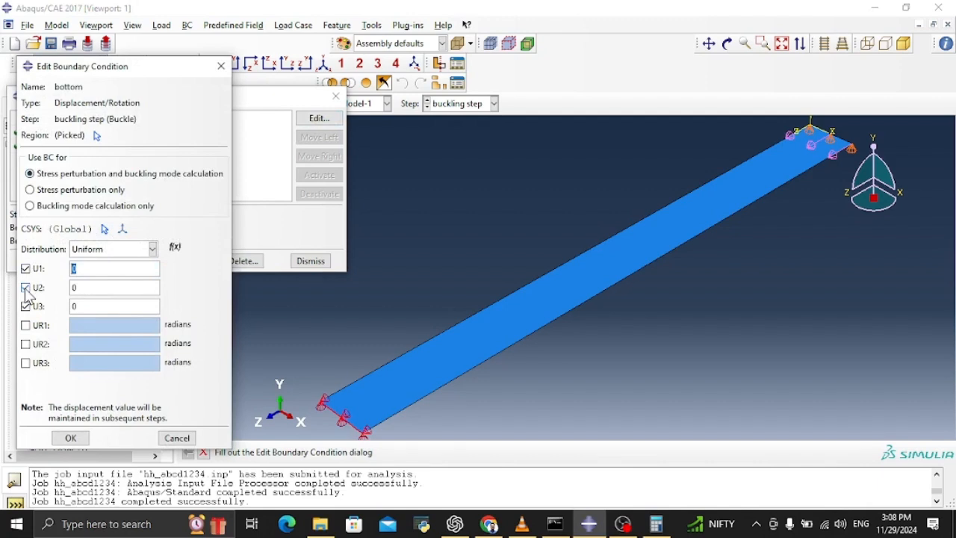
left_click(25, 326)
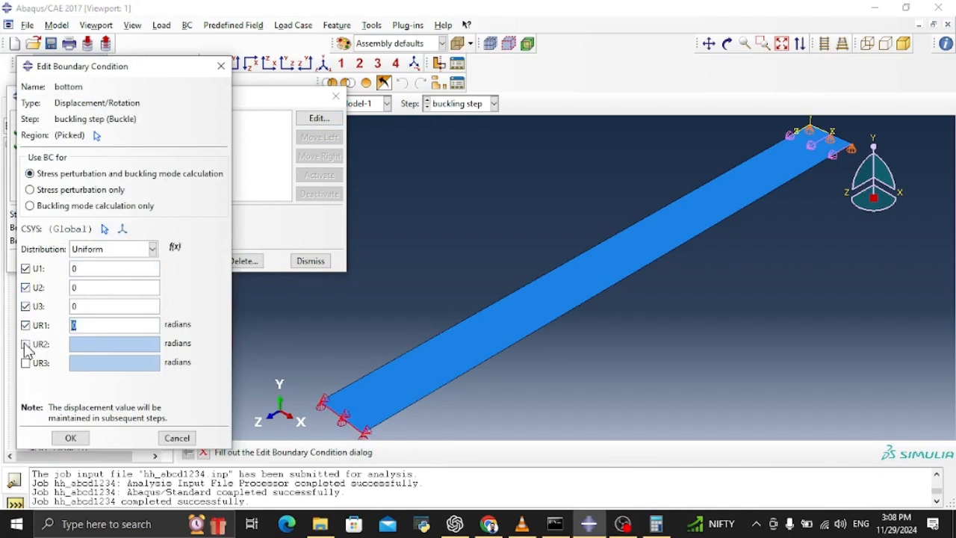
left_click(25, 345)
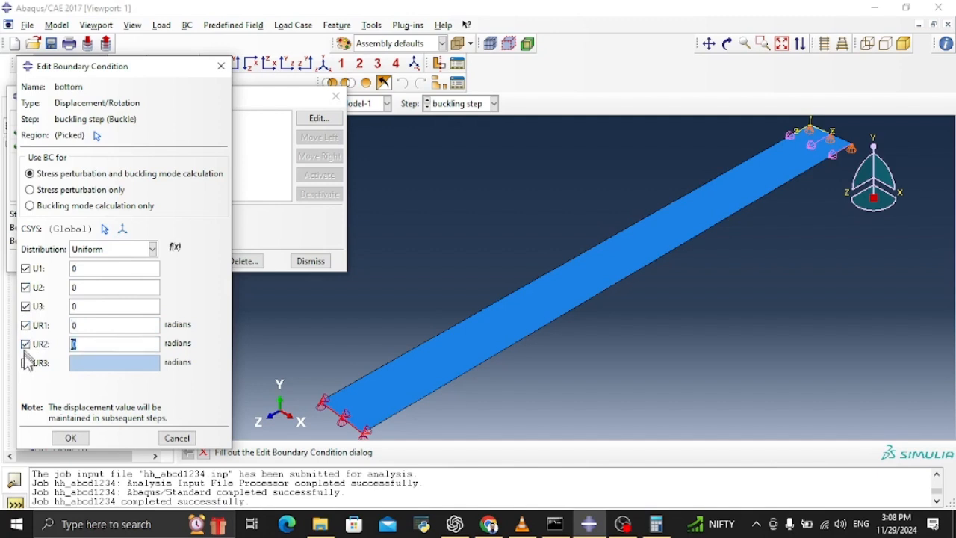
left_click(25, 364)
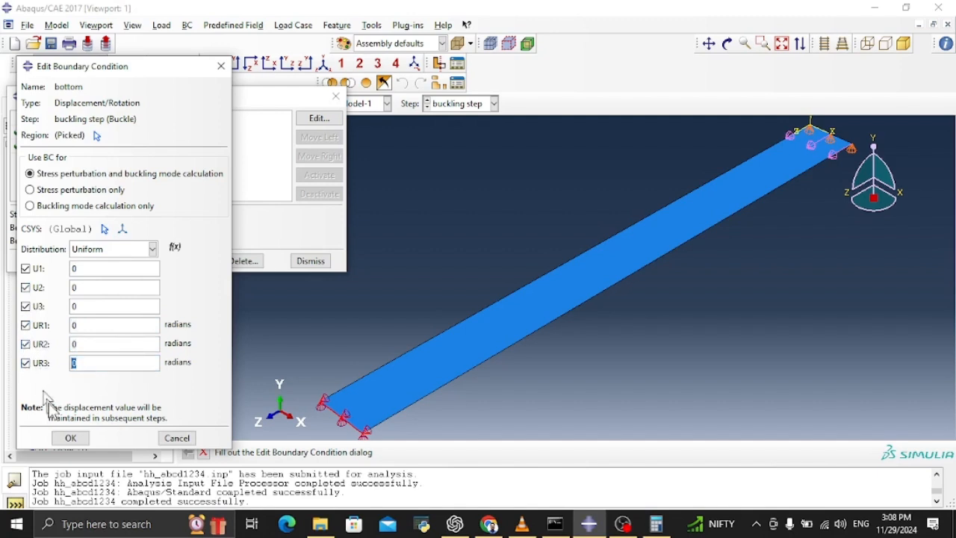
left_click(69, 440)
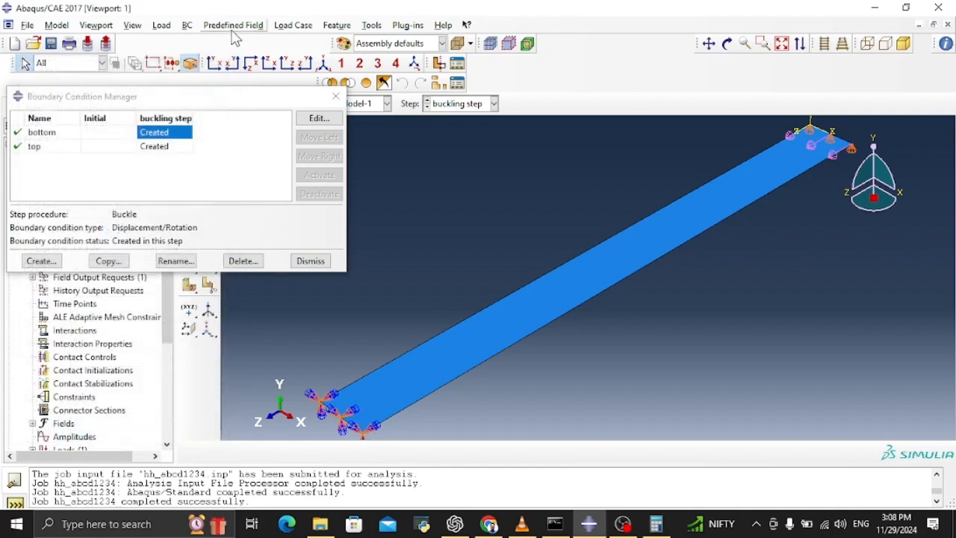
left_click(335, 97)
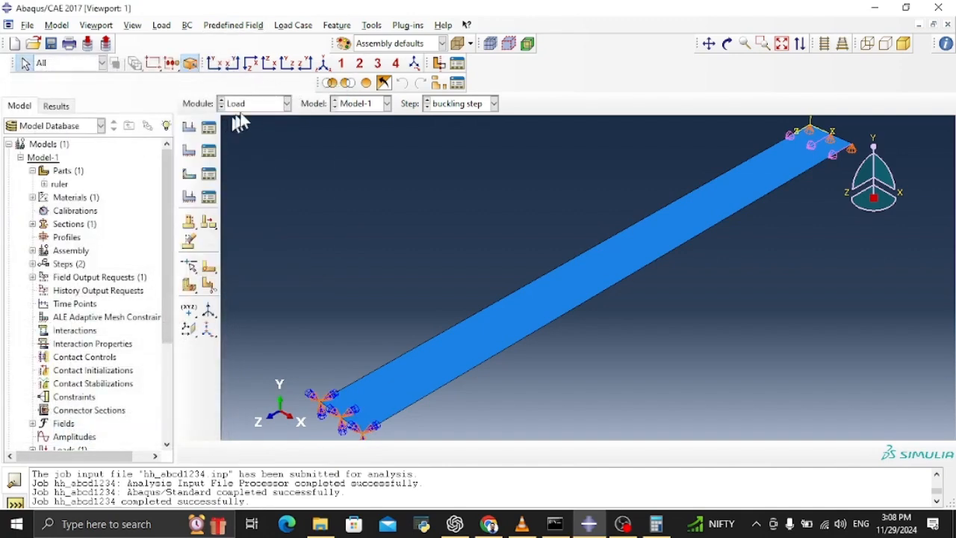
Create a full analysis job named Ffh_abcd1234 for Model-1 with the default submission settings
left_click(254, 103)
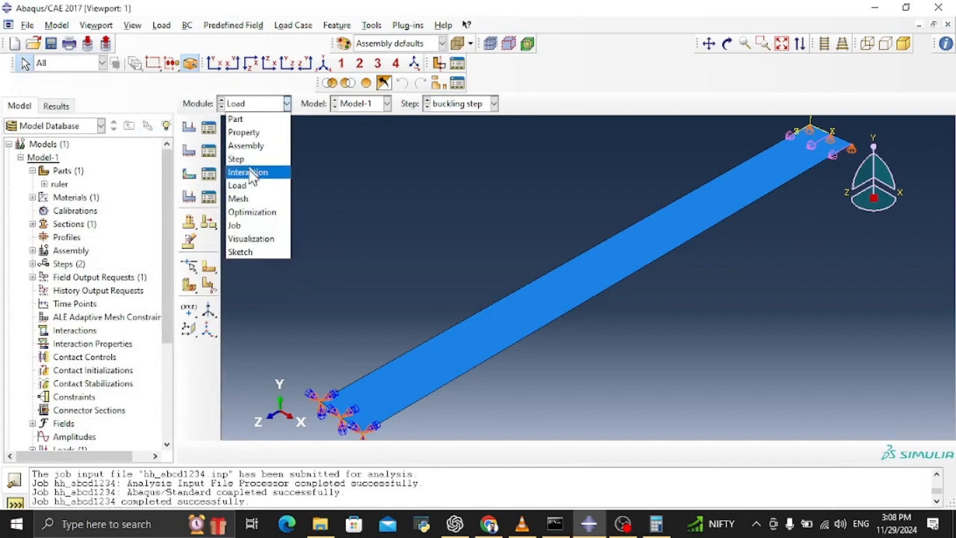
left_click(239, 222)
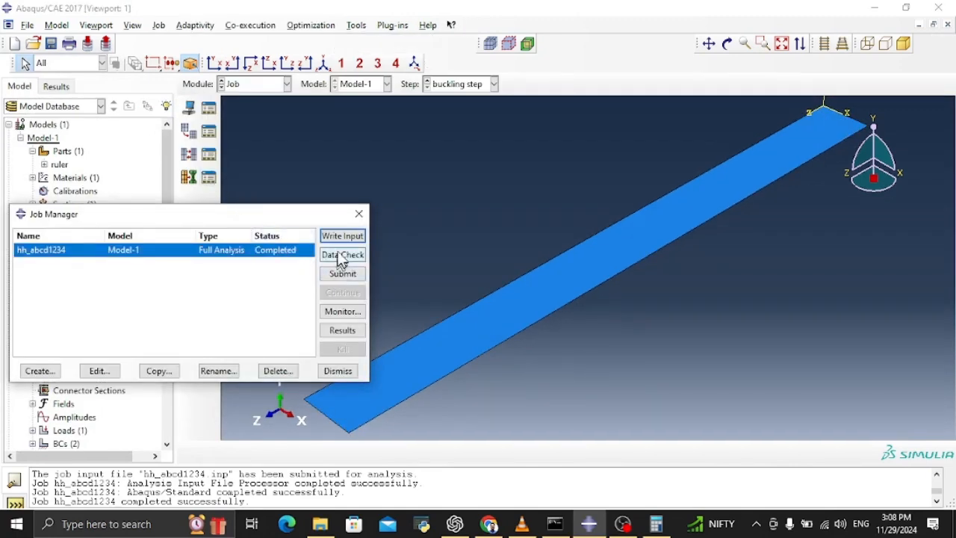
left_click(40, 371)
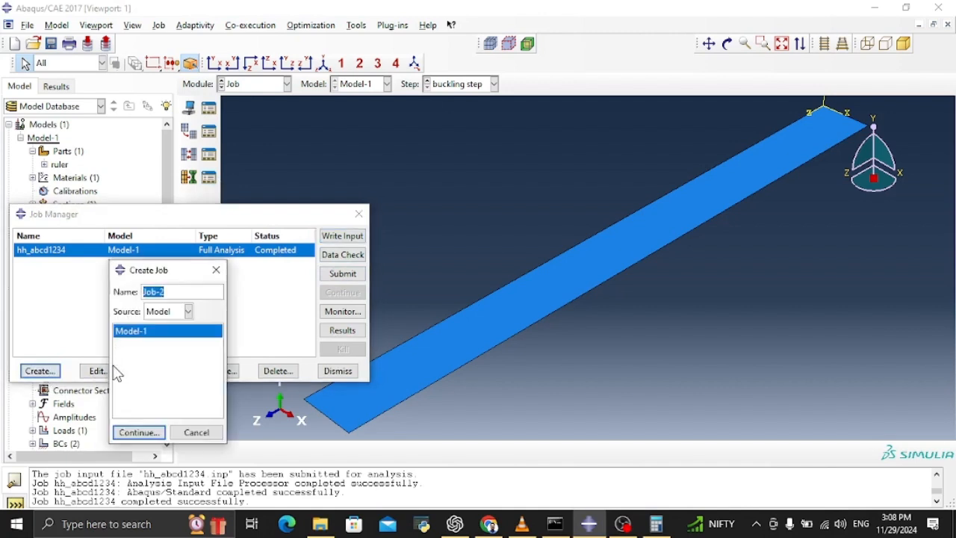
type("ffh_abcd1234")
left_click(138, 432)
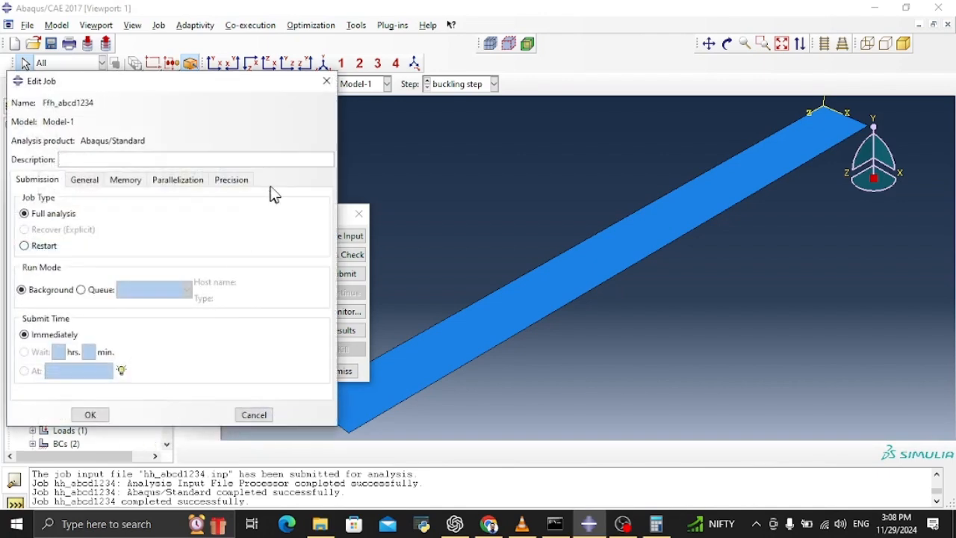
left_click(93, 416)
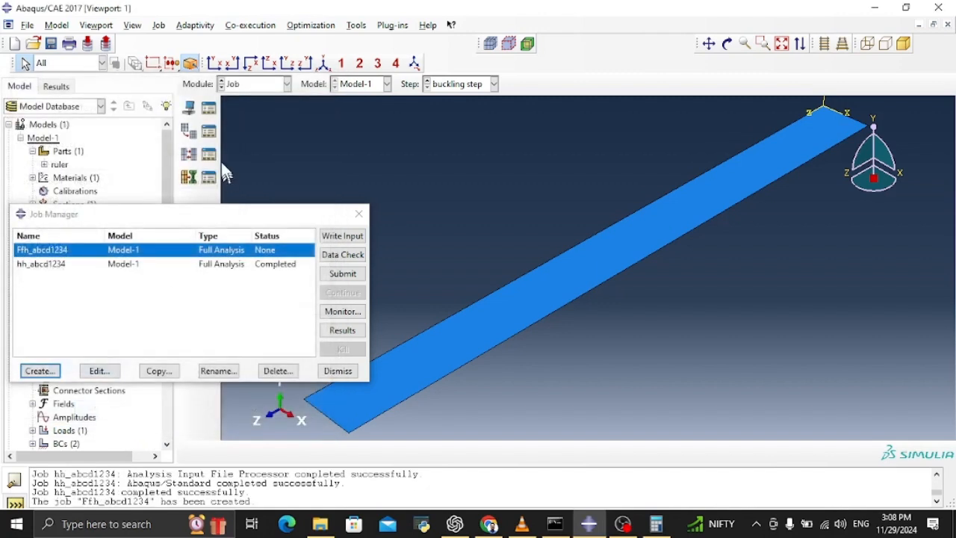
Submit the job Ffh_abcd1234 and show its completed results as contours on the deformed shape
left_click(344, 273)
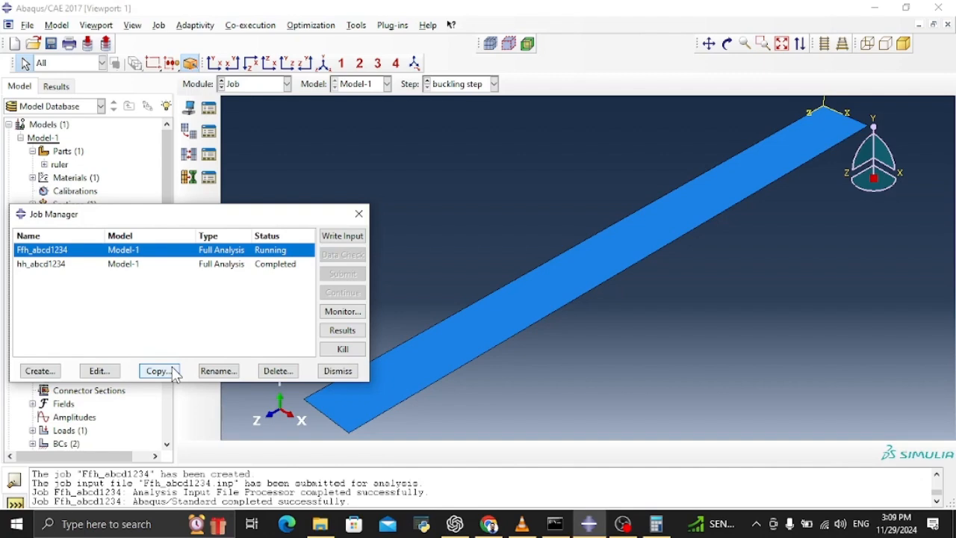
left_click(345, 331)
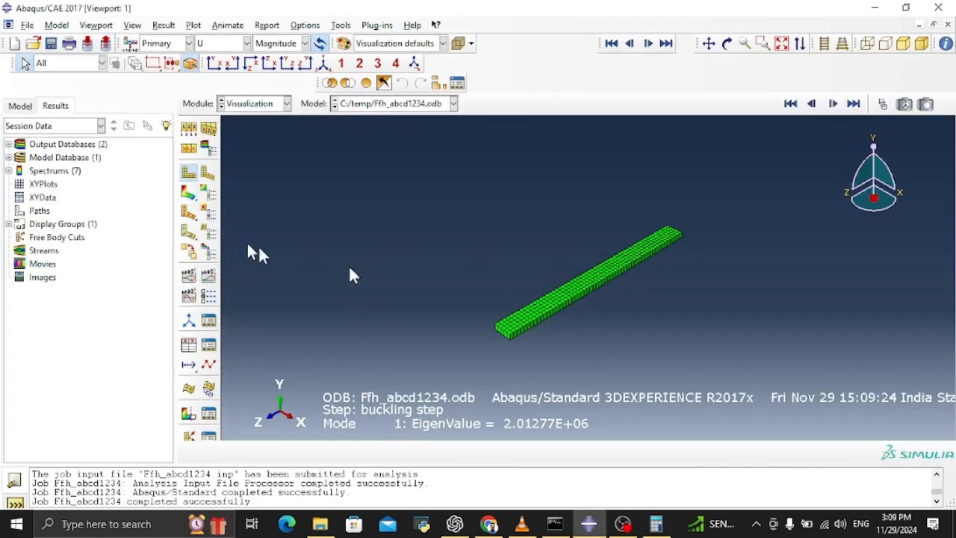
left_click(190, 194)
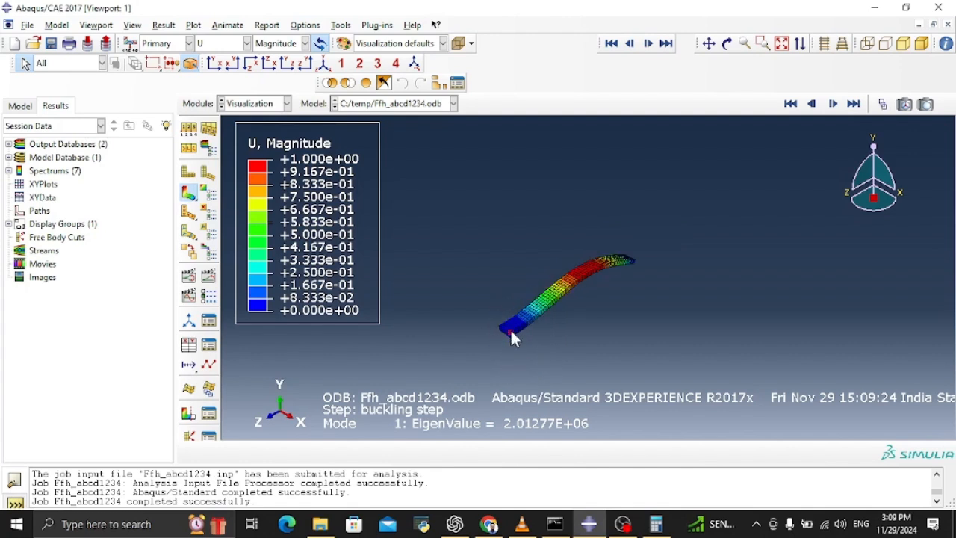
scroll(511, 330, "up", 2)
scroll(511, 330, "down", 6)
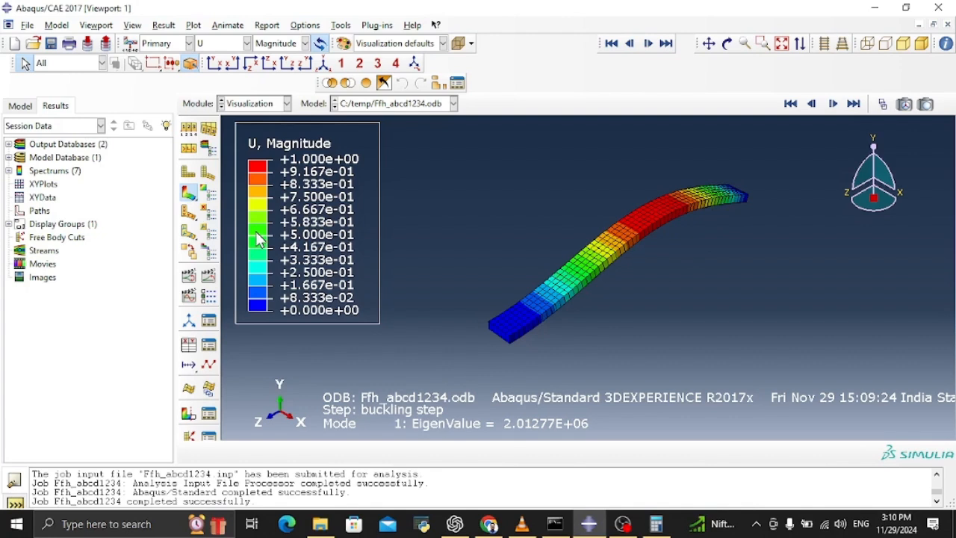
Create a second viewport and tile the two viewports horizontally
left_click(132, 27)
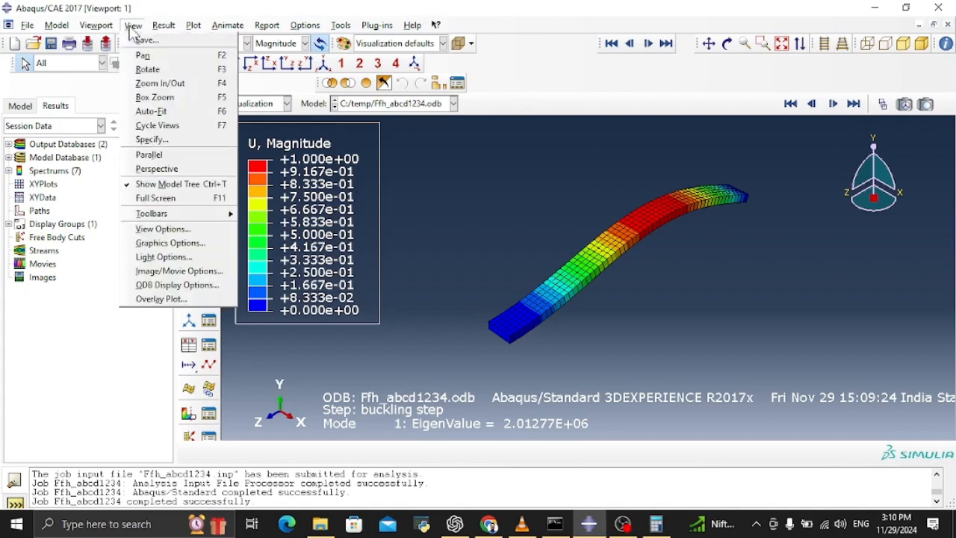
mouse_move(109, 30)
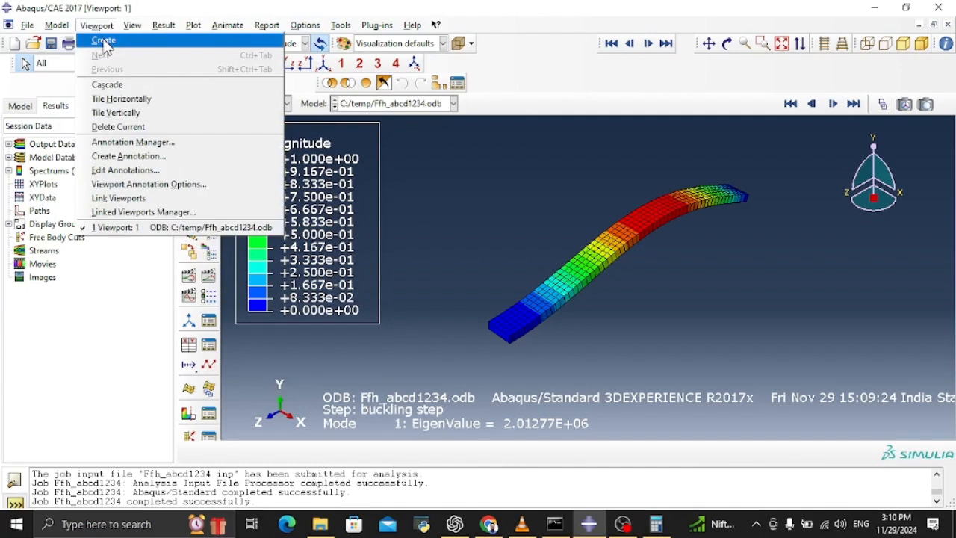
left_click(106, 42)
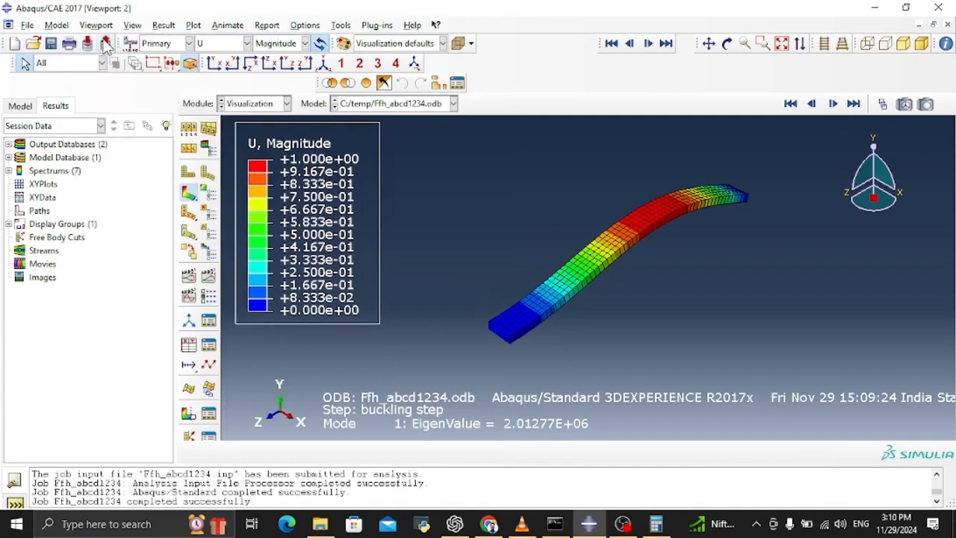
left_click(99, 27)
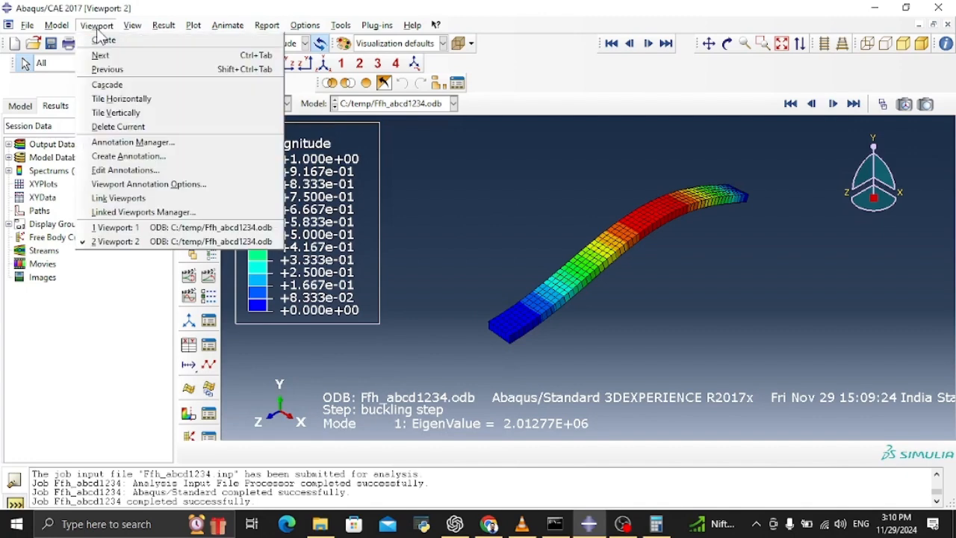
left_click(122, 100)
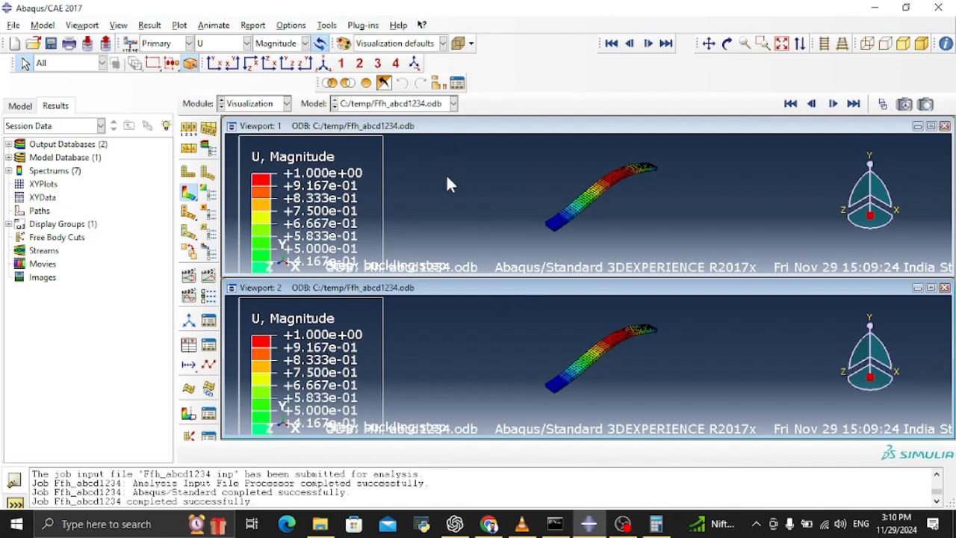
Display hh_abcd1234.odb in Viewport 2 as contours on the deformed shape
left_click(434, 104)
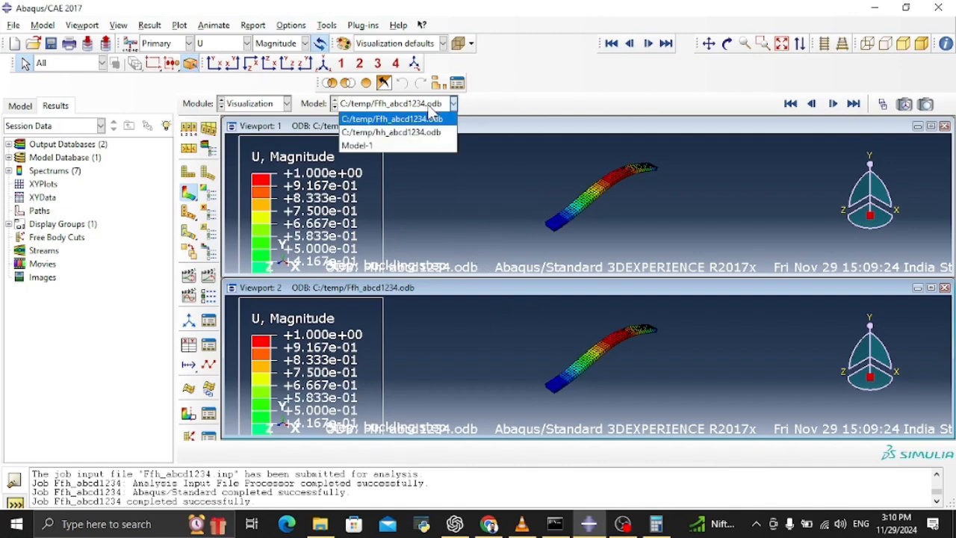
left_click(365, 133)
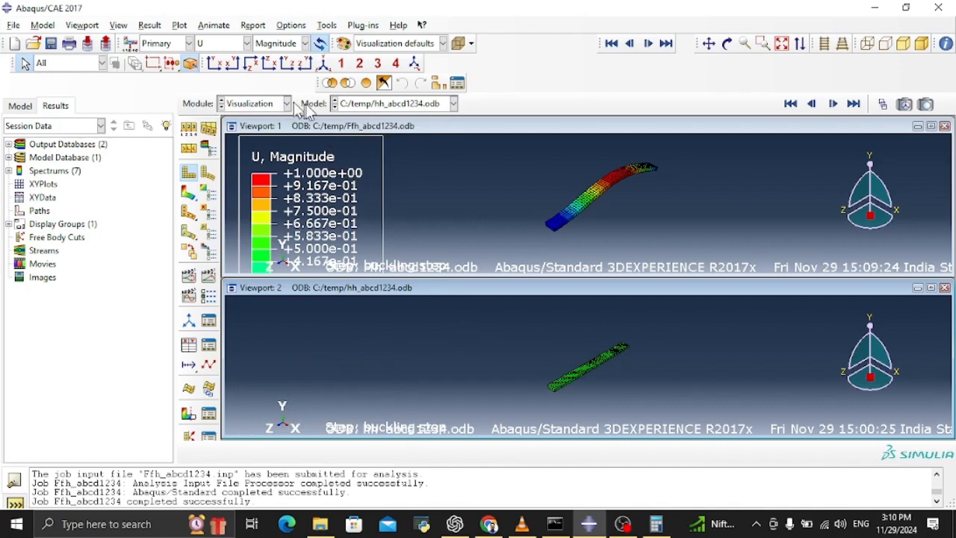
left_click(188, 195)
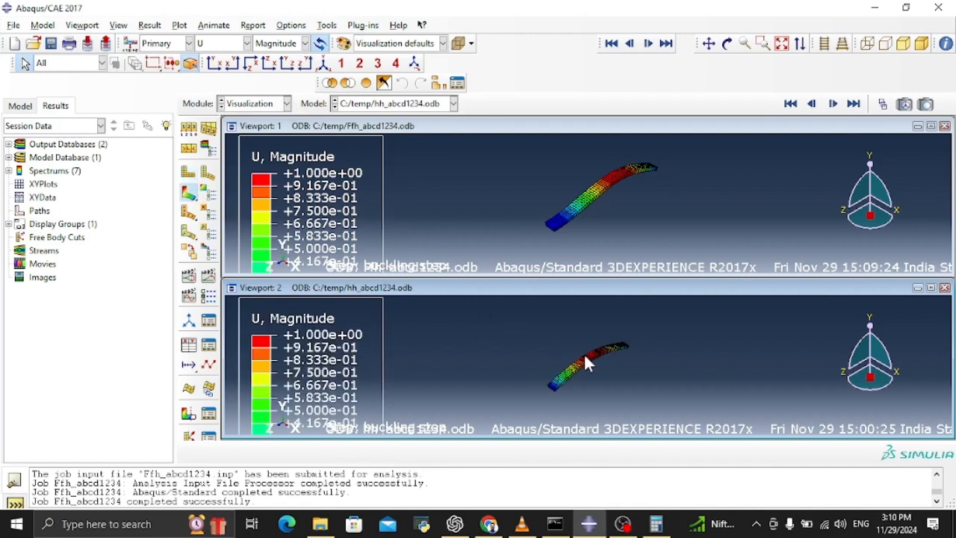
Tile the two viewports vertically and fit the ruler model to the view in each one
left_click(119, 26)
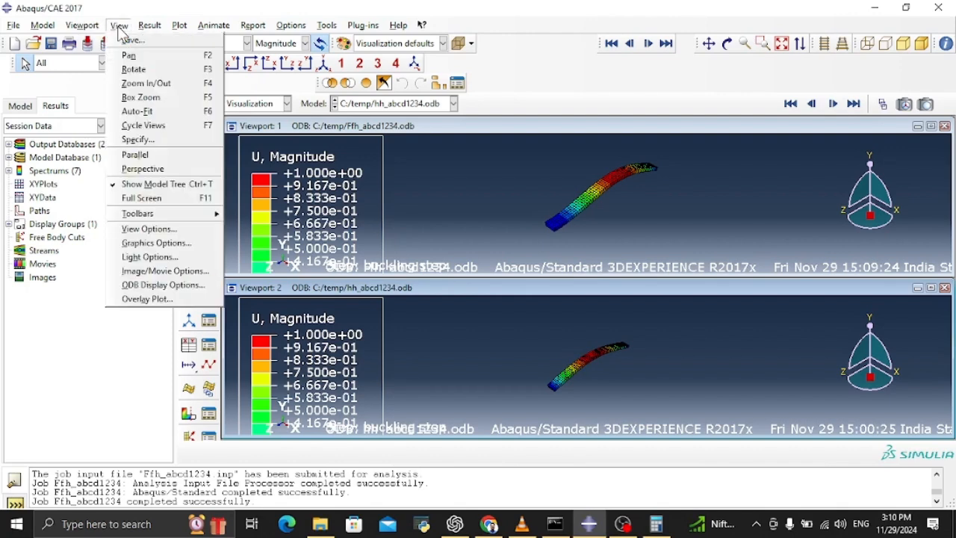
mouse_move(84, 27)
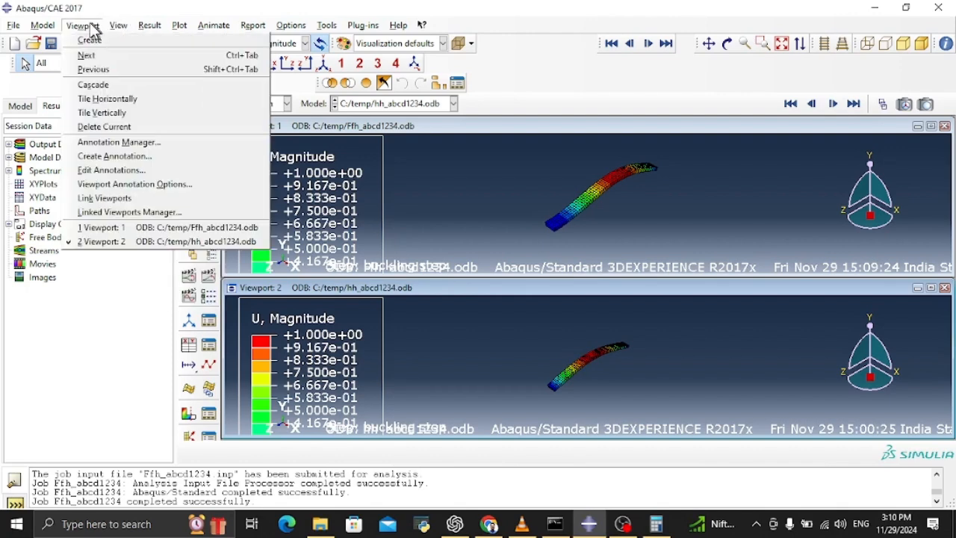
left_click(103, 113)
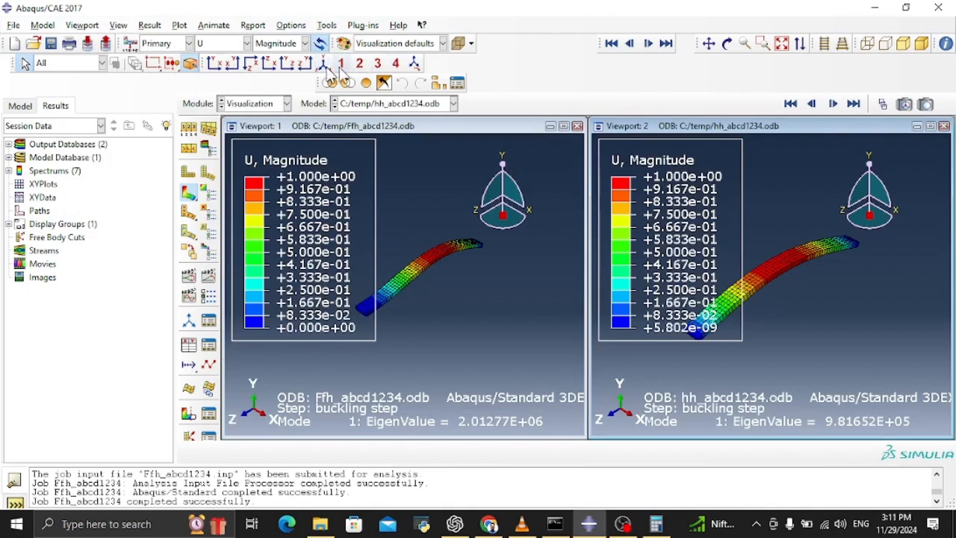
left_click(782, 46)
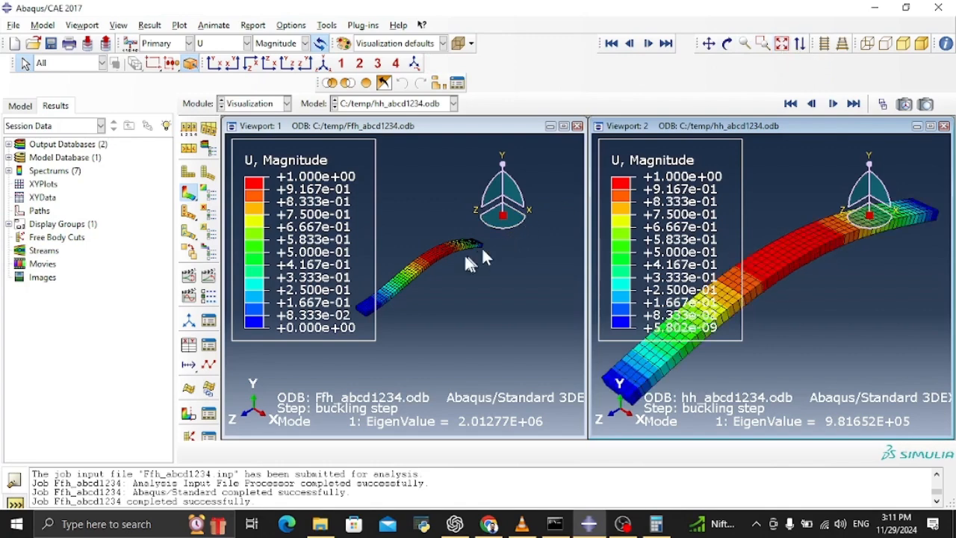
left_click(458, 127)
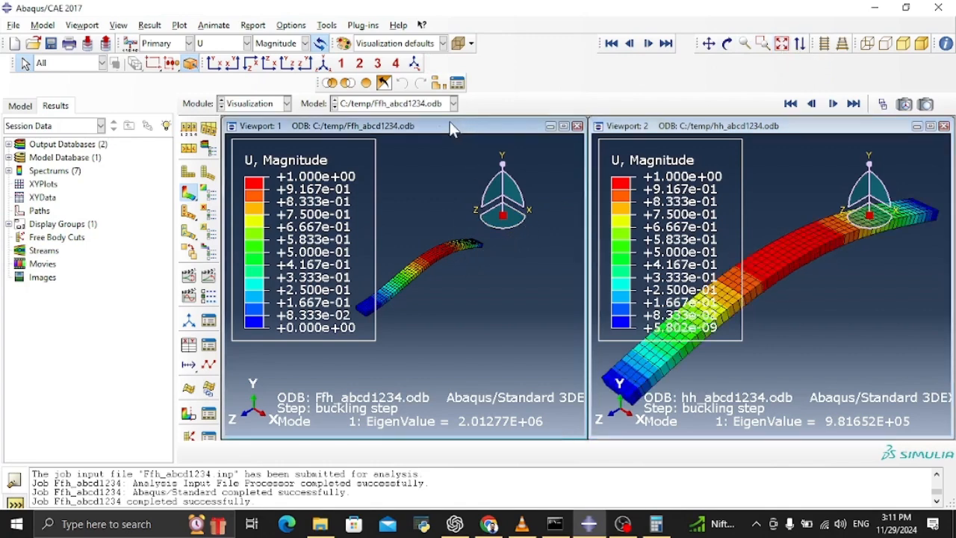
left_click(780, 46)
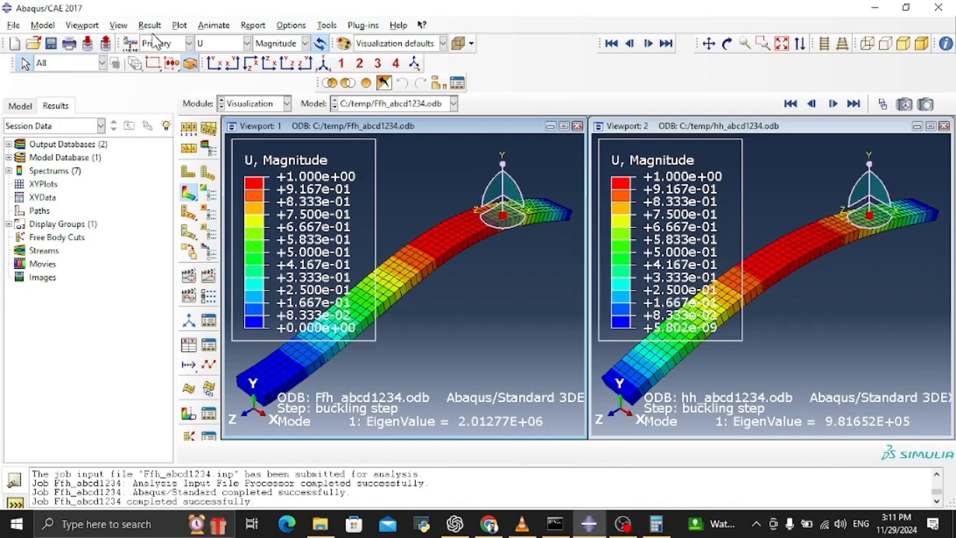
Open the ODB display options for the Ffh_abcd1234 results in Viewport 1
left_click(118, 26)
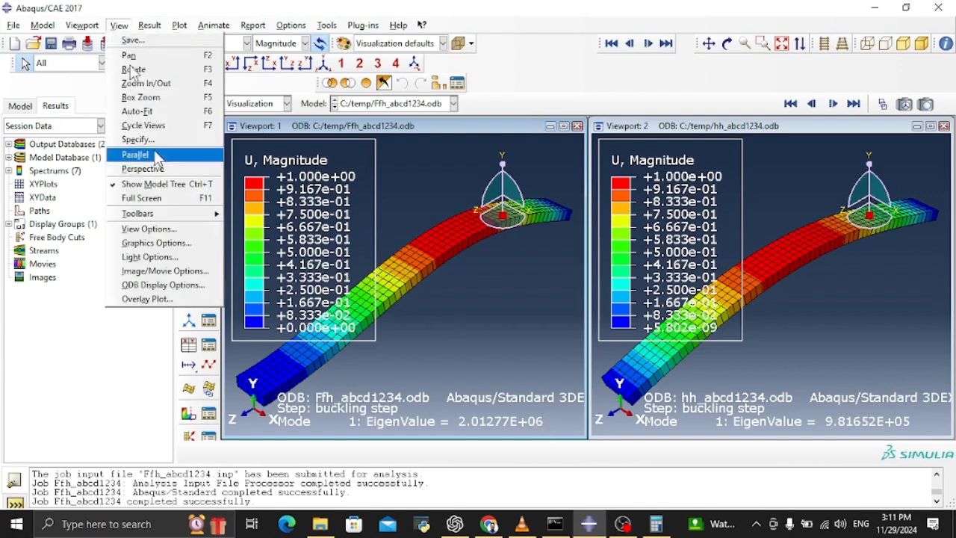
left_click(191, 288)
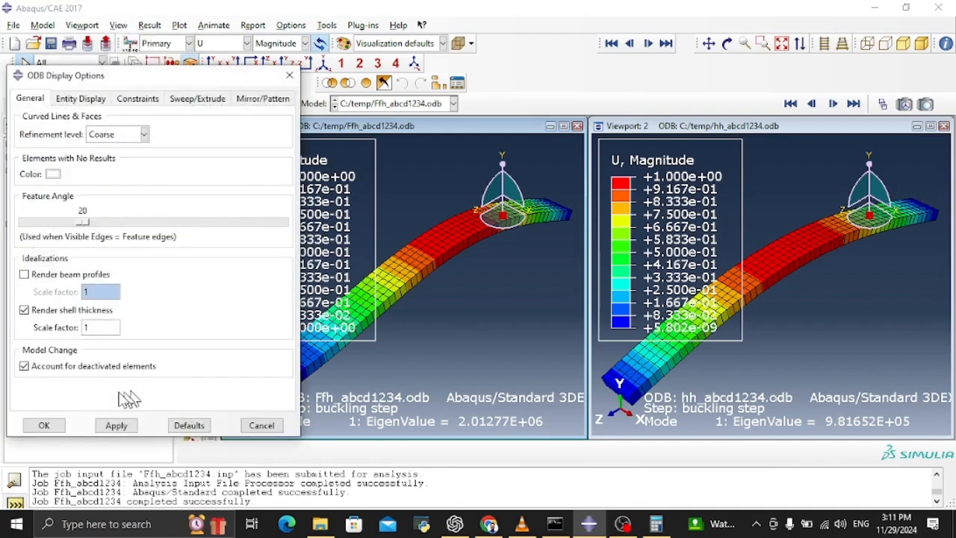